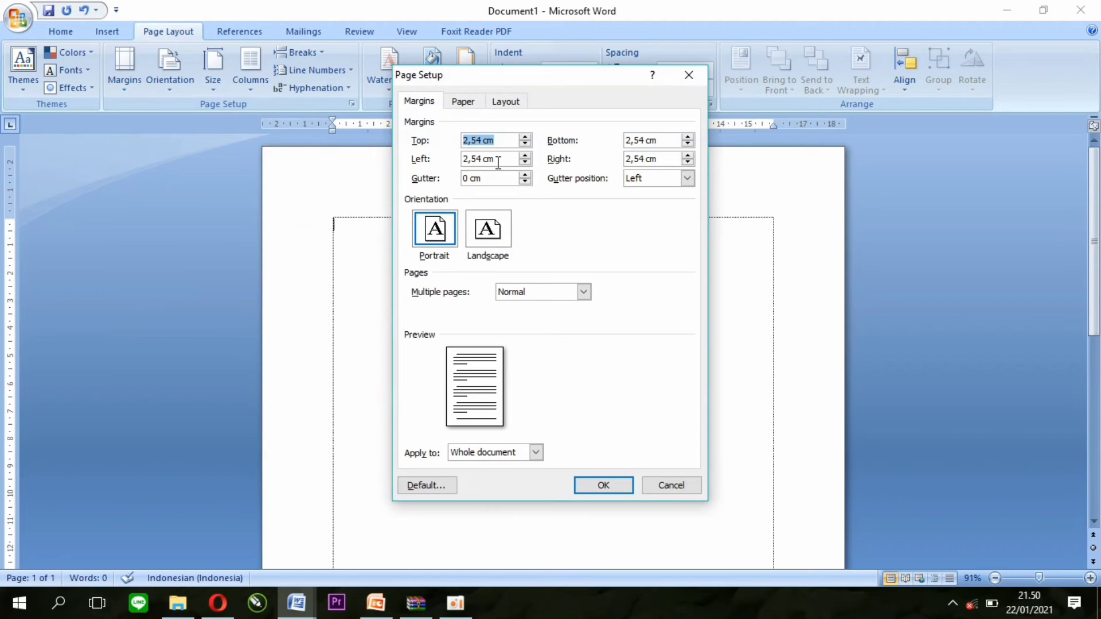
Set the page margins to 4 cm top and left and 3 cm bottom and right for the whole document.
{"action": "left_click_drag", "start_coordinate": [498, 163], "coordinate": [447, 160]}
{"action": "type", "text": "4"}
{"action": "left_click_drag", "start_coordinate": [499, 143], "coordinate": [438, 136]}
{"action": "type", "text": "4"}
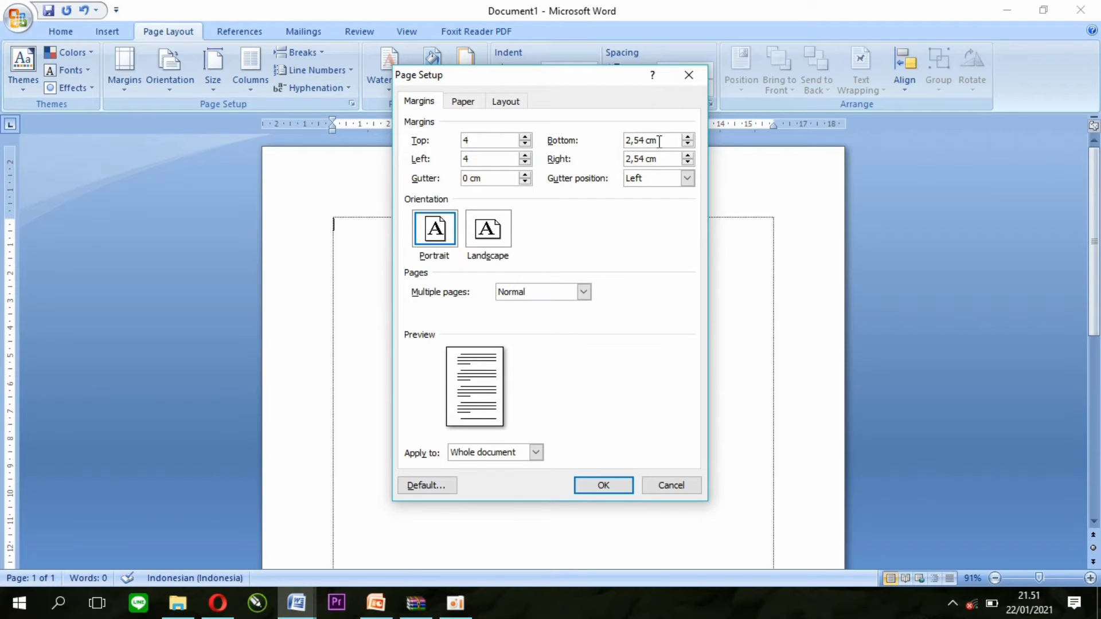
{"action": "left_click_drag", "start_coordinate": [659, 141], "coordinate": [604, 140]}
{"action": "type", "text": "3"}
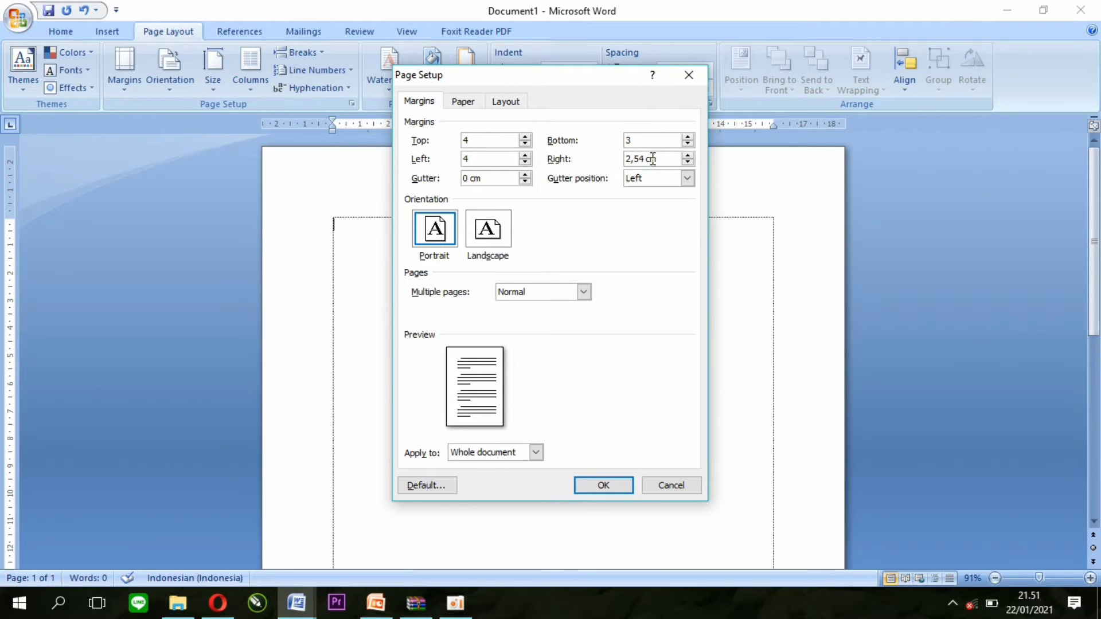
{"action": "left_click_drag", "start_coordinate": [665, 158], "coordinate": [619, 159]}
{"action": "type", "text": "3"}
{"action": "left_click", "coordinate": [617, 486]}
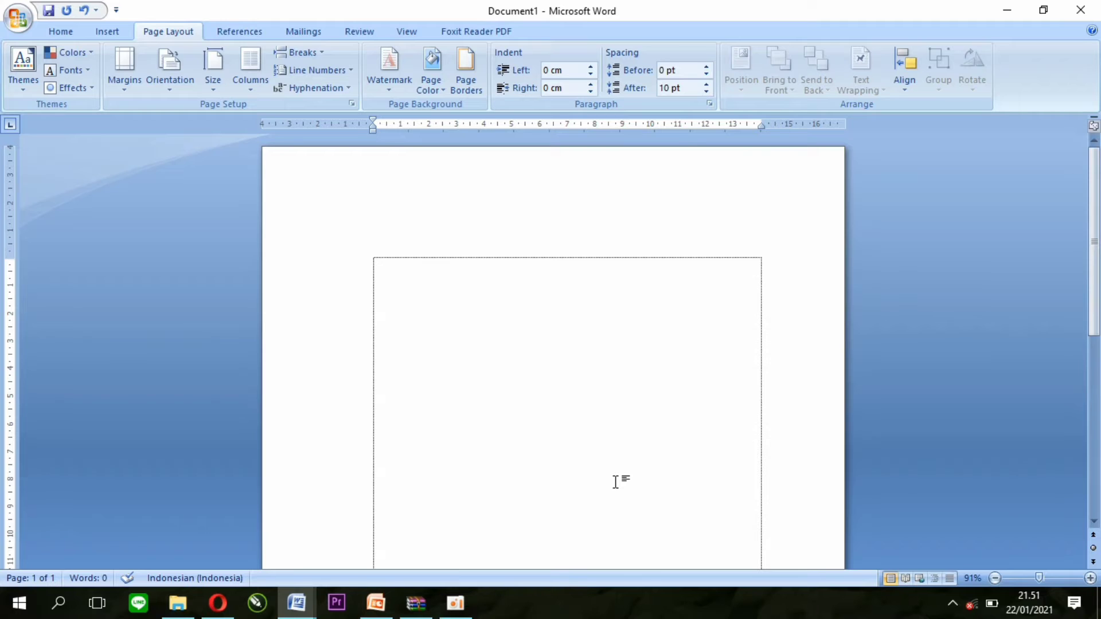
Insert the built-in Cubicles cover page and look over its company name, title, subtitle and year placeholders.
{"action": "mouse_move", "coordinate": [1092, 270]}
{"action": "left_mouse_down"}
{"action": "mouse_move", "coordinate": [1096, 449]}
{"action": "mouse_move", "coordinate": [1096, 287]}
{"action": "left_mouse_up"}
{"action": "left_click", "coordinate": [109, 33]}
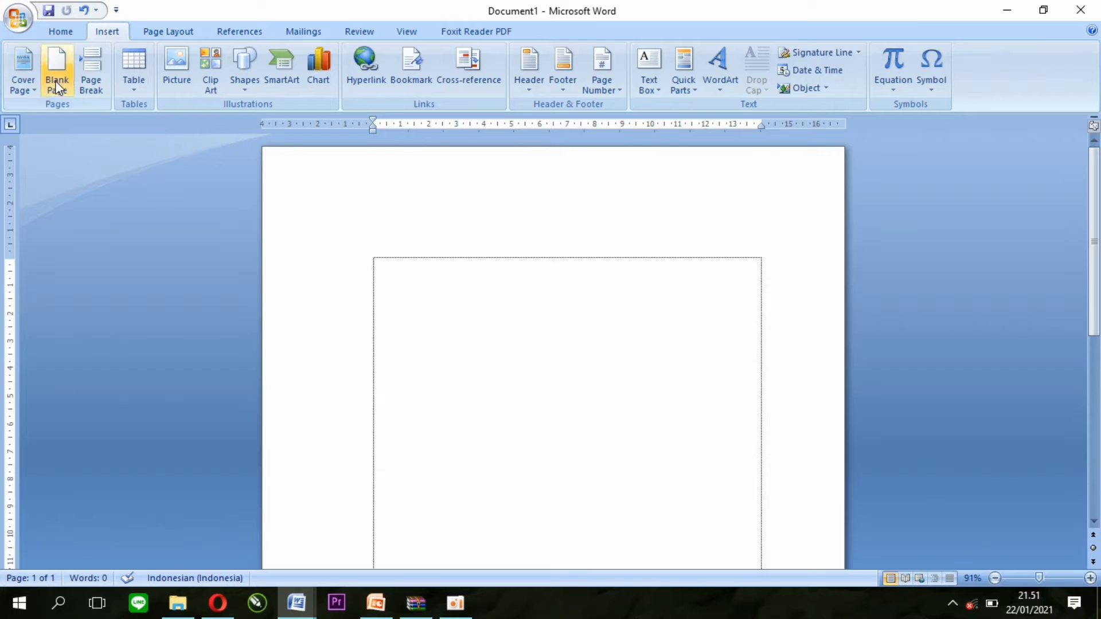
{"action": "left_click", "coordinate": [32, 91]}
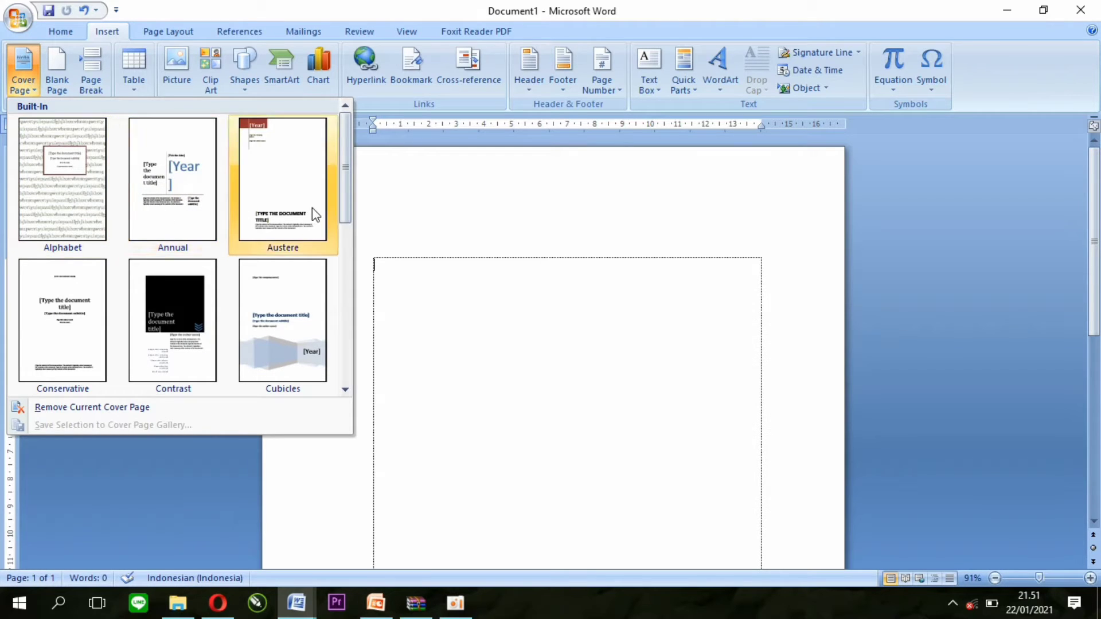
{"action": "left_click", "coordinate": [295, 321]}
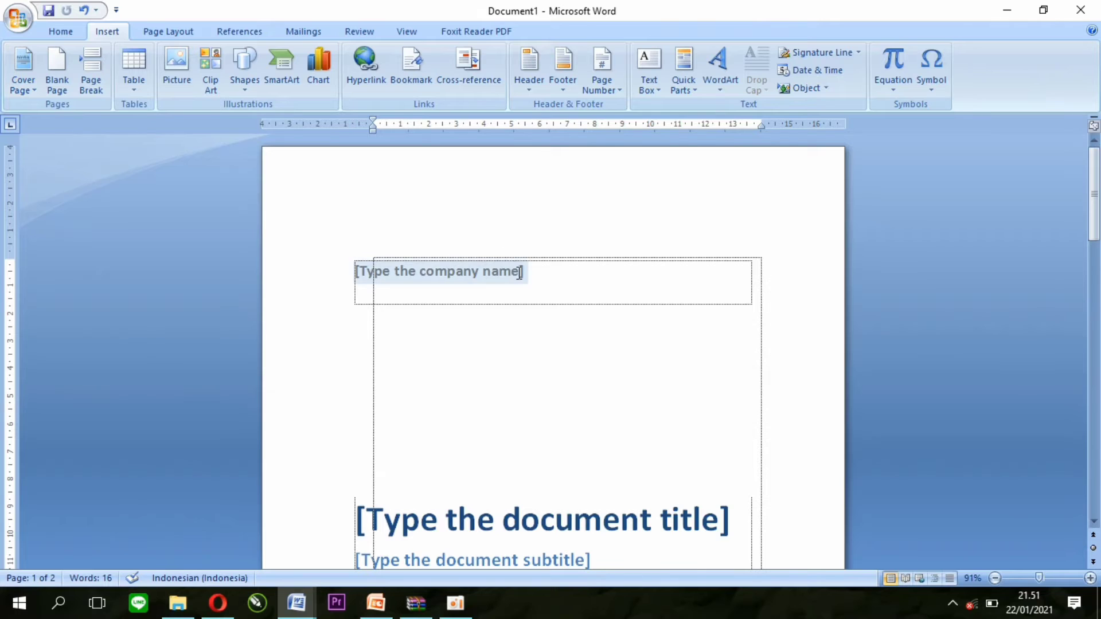
{"action": "left_click", "coordinate": [405, 274]}
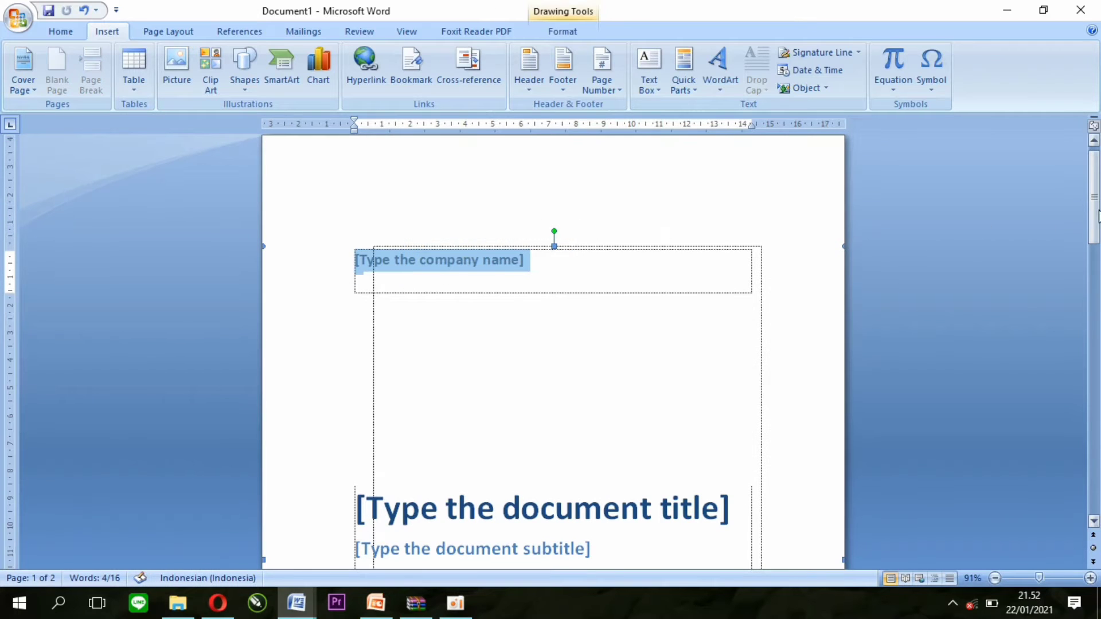
{"action": "left_click_drag", "start_coordinate": [1093, 207], "coordinate": [1097, 265]}
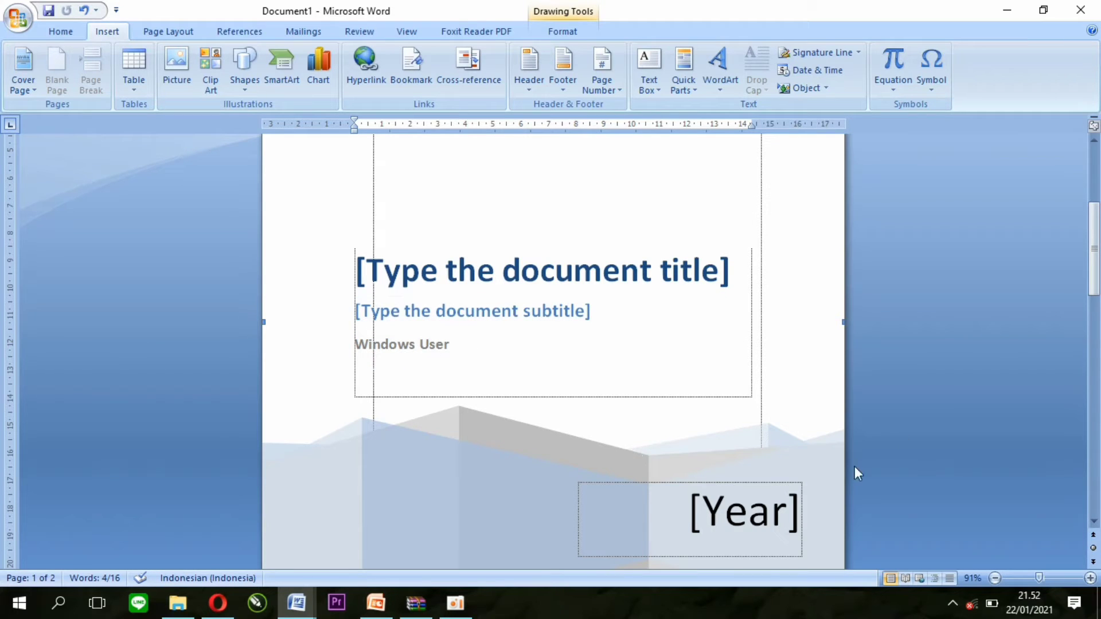
{"action": "left_click_drag", "start_coordinate": [1099, 295], "coordinate": [1099, 240]}
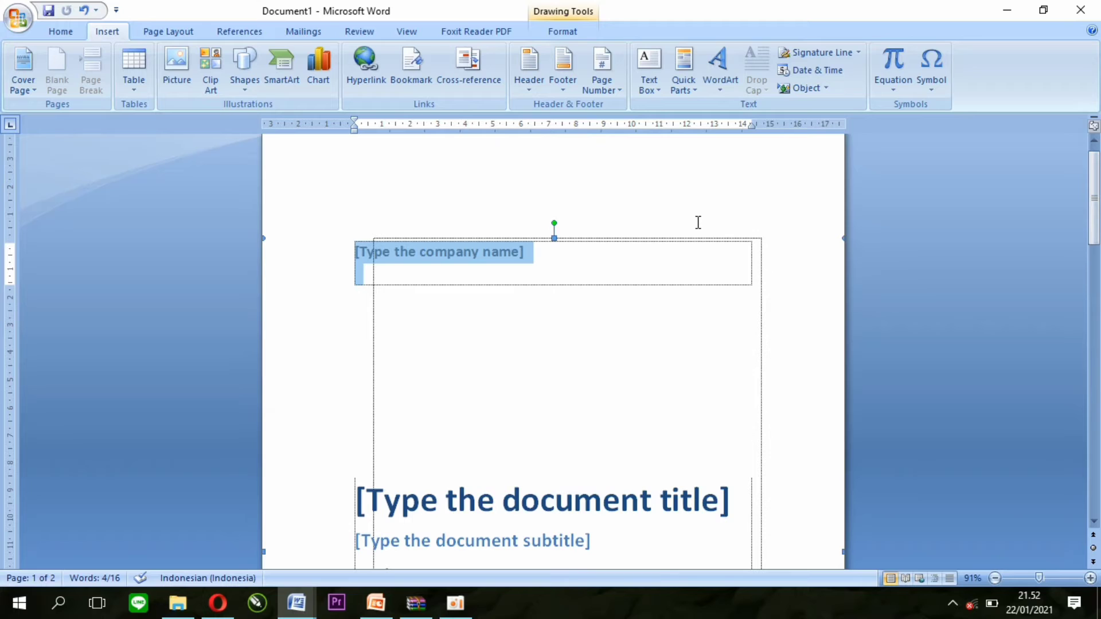
Delete the entire document content, including the inserted cover page.
{"action": "left_click", "coordinate": [698, 223]}
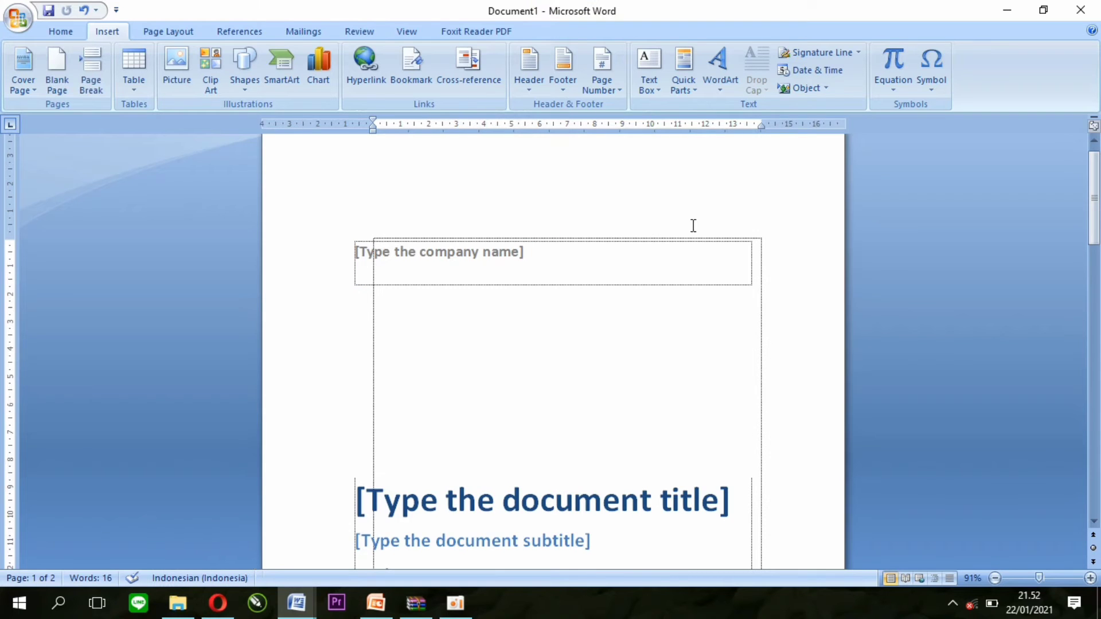
{"action": "key", "text": "ctrl+a"}
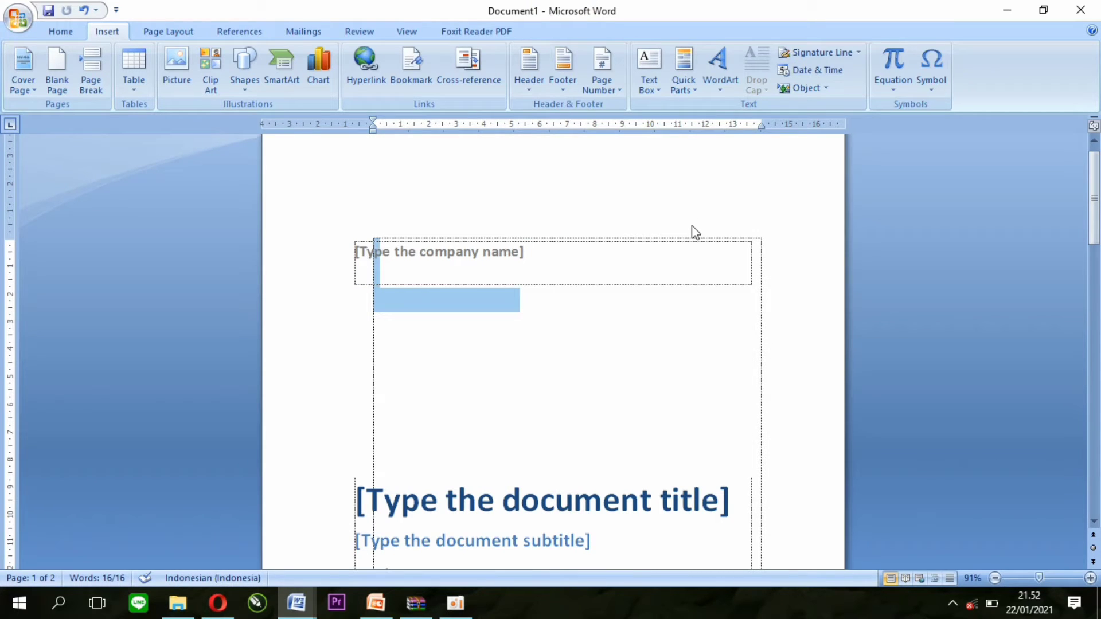
{"action": "key", "text": "Delete"}
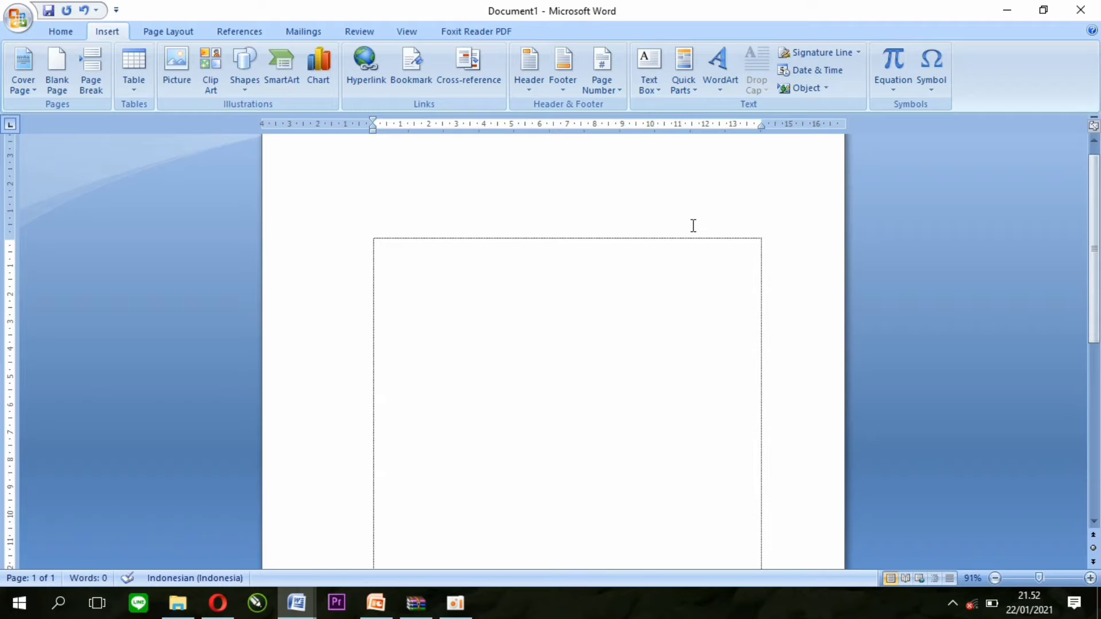
Enter the cover heading on two lines: "DINAS PENDIDIKAN DAN KEBUDAYAAN" and "SMA NEGERI X KLATEN".
{"action": "left_click", "coordinate": [64, 30]}
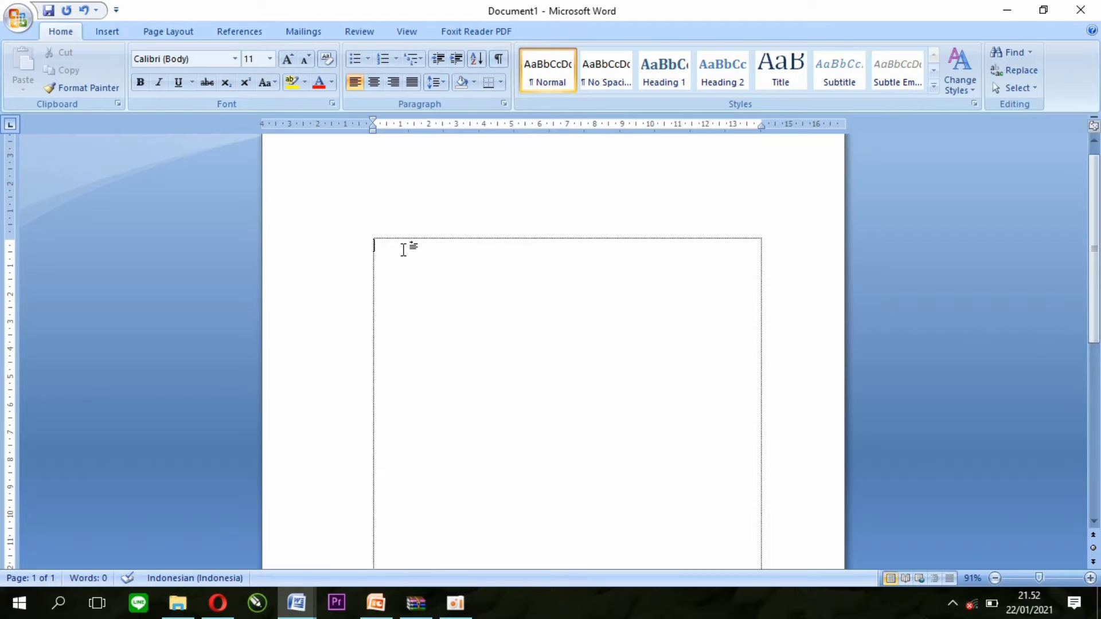
{"action": "type", "text": "DINAS PENDIDIKAN  DAN KEBUDAYAAN  "}
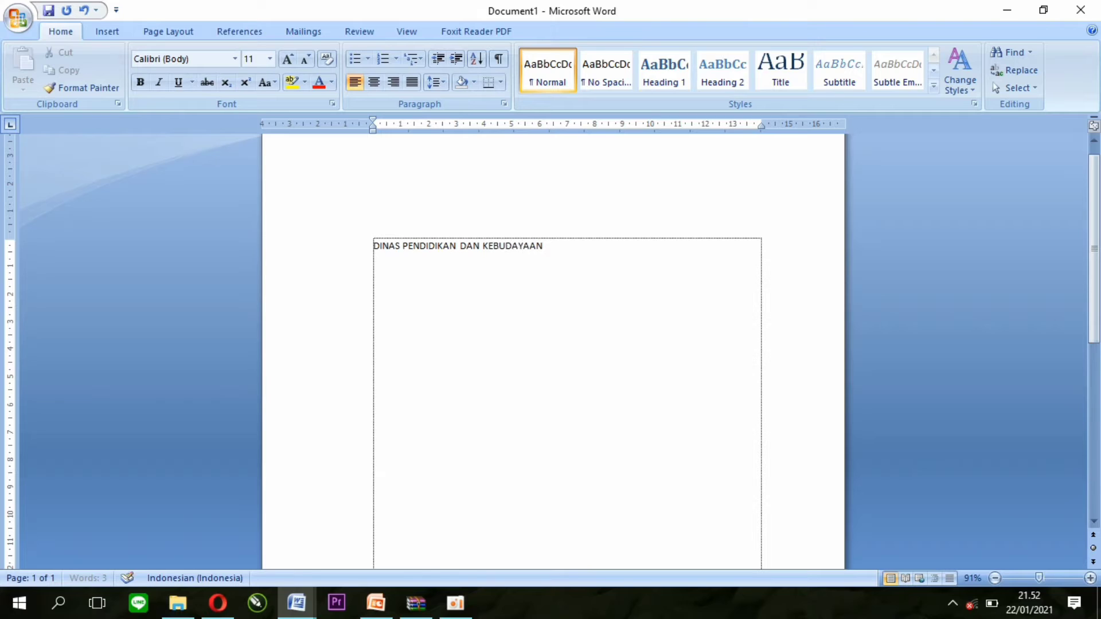
{"action": "type", "text": "SMA NEGERI  X KLATEN"}
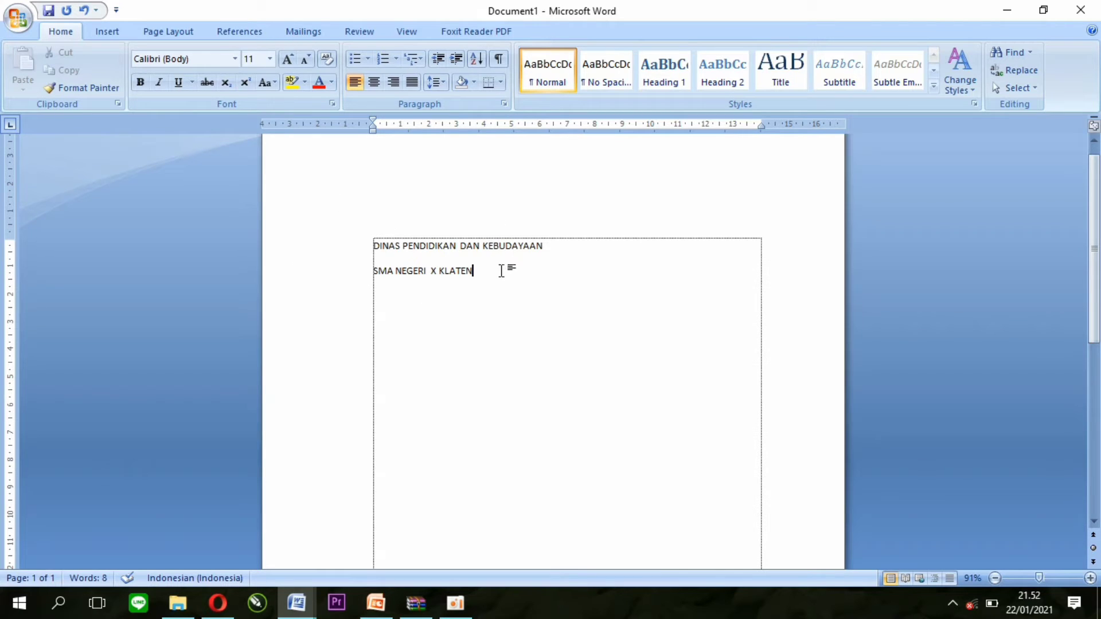
Centre both heading lines and format them in bold 12 pt Times New Roman.
{"action": "left_click_drag", "start_coordinate": [496, 273], "coordinate": [375, 246]}
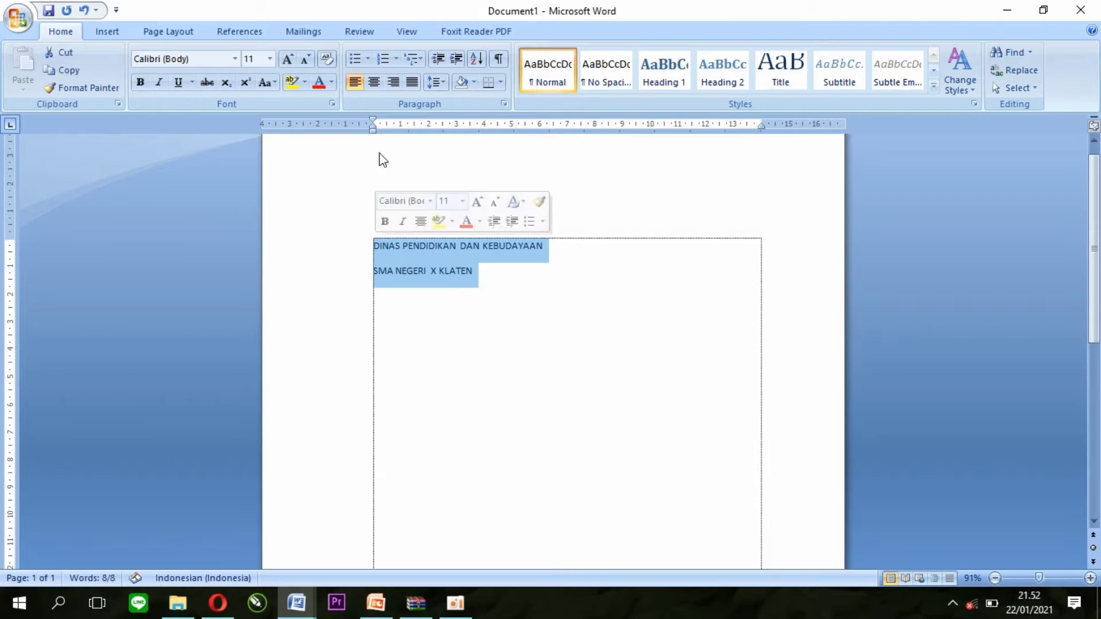
{"action": "left_click", "coordinate": [373, 82]}
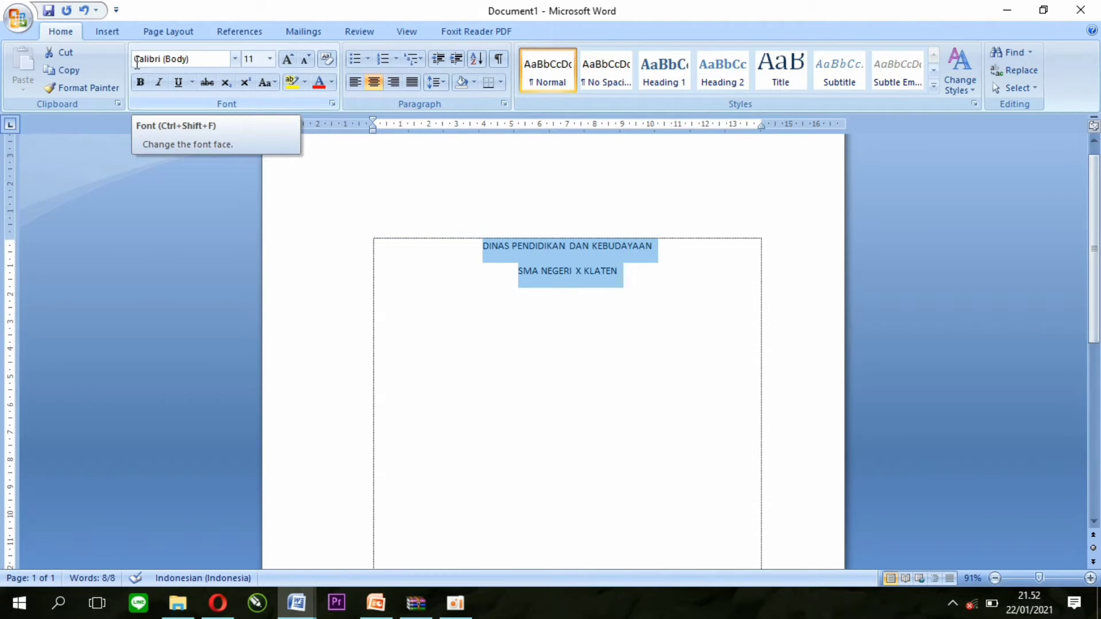
{"action": "left_click", "coordinate": [234, 59]}
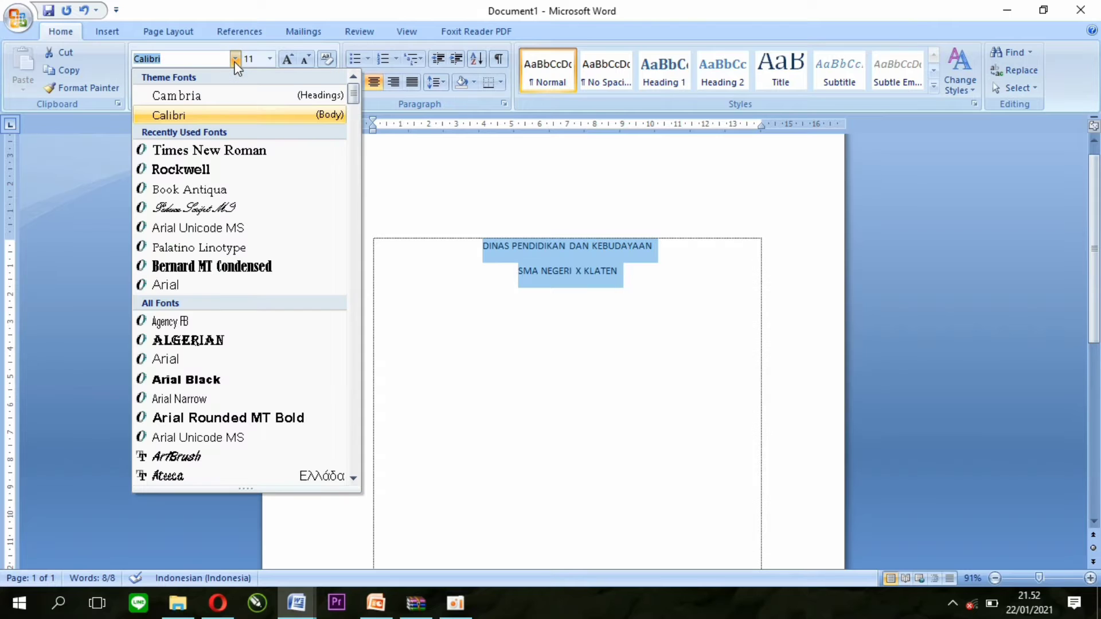
{"action": "left_click", "coordinate": [224, 152]}
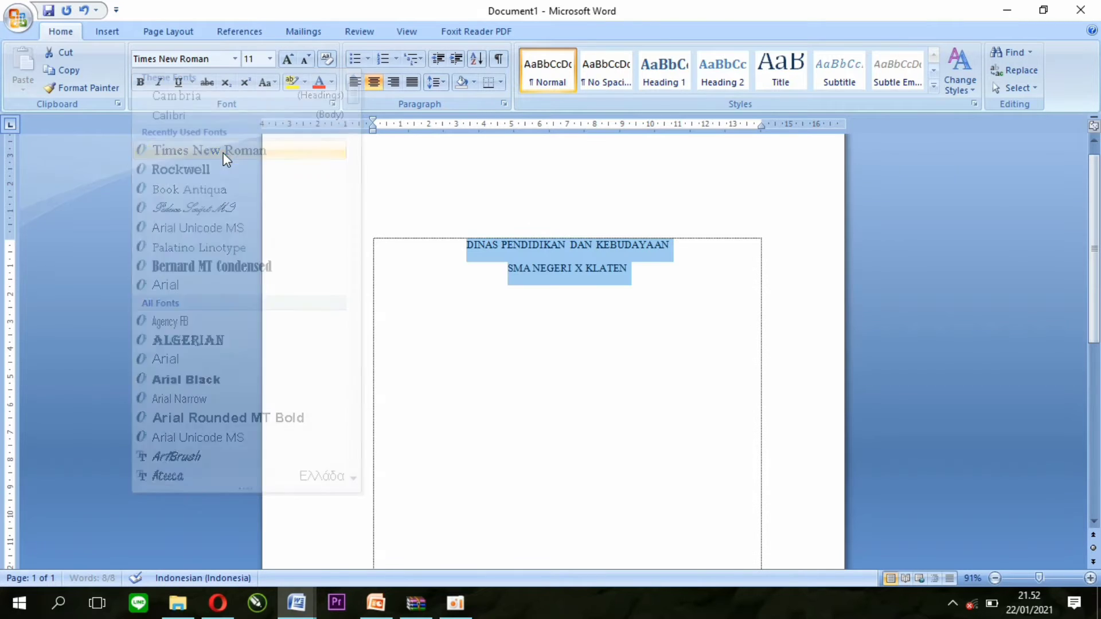
{"action": "left_click", "coordinate": [269, 59]}
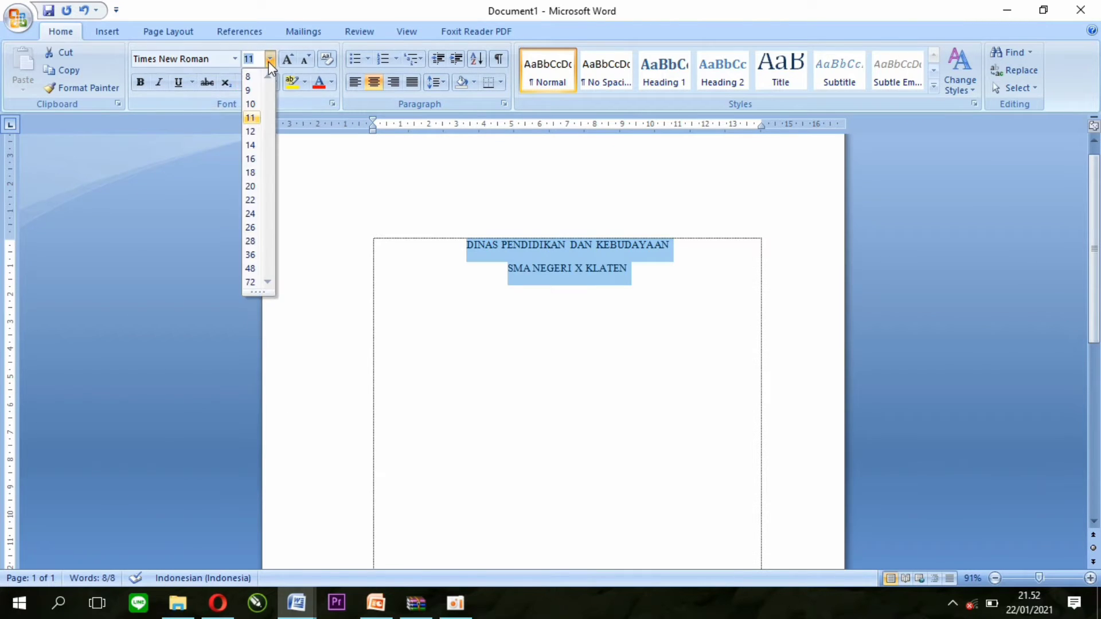
{"action": "left_click", "coordinate": [251, 131]}
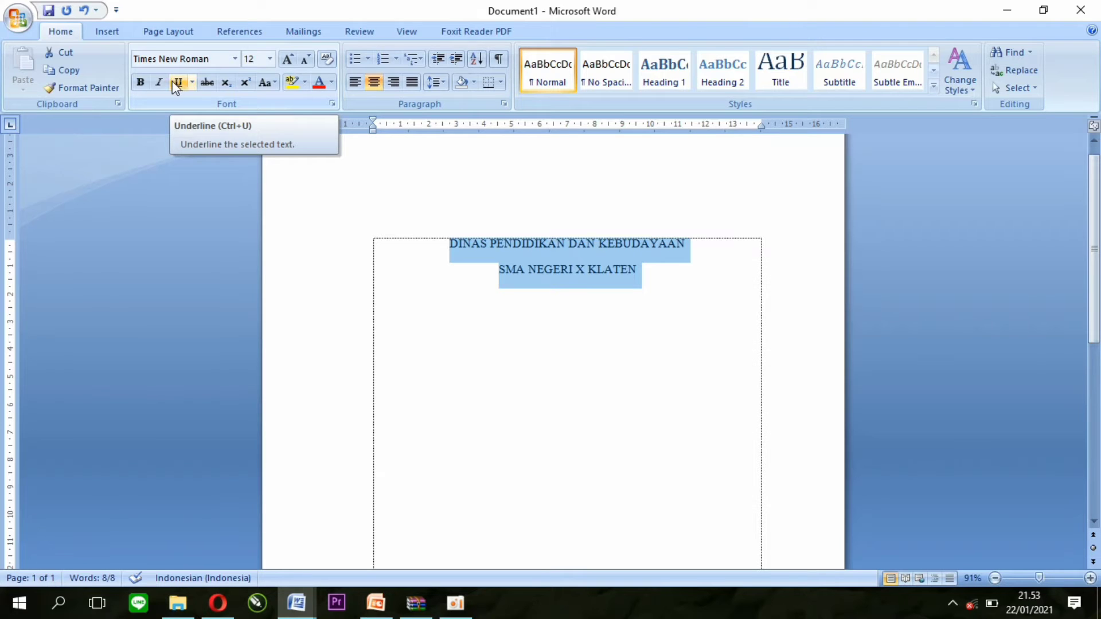
{"action": "left_click", "coordinate": [141, 83]}
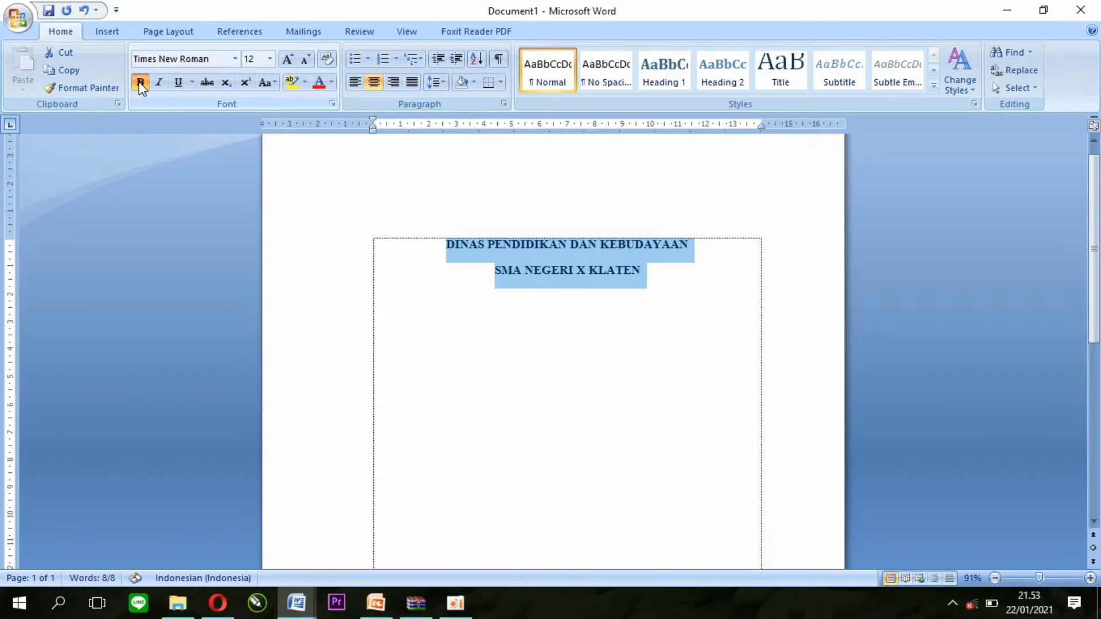
{"action": "left_click", "coordinate": [591, 290]}
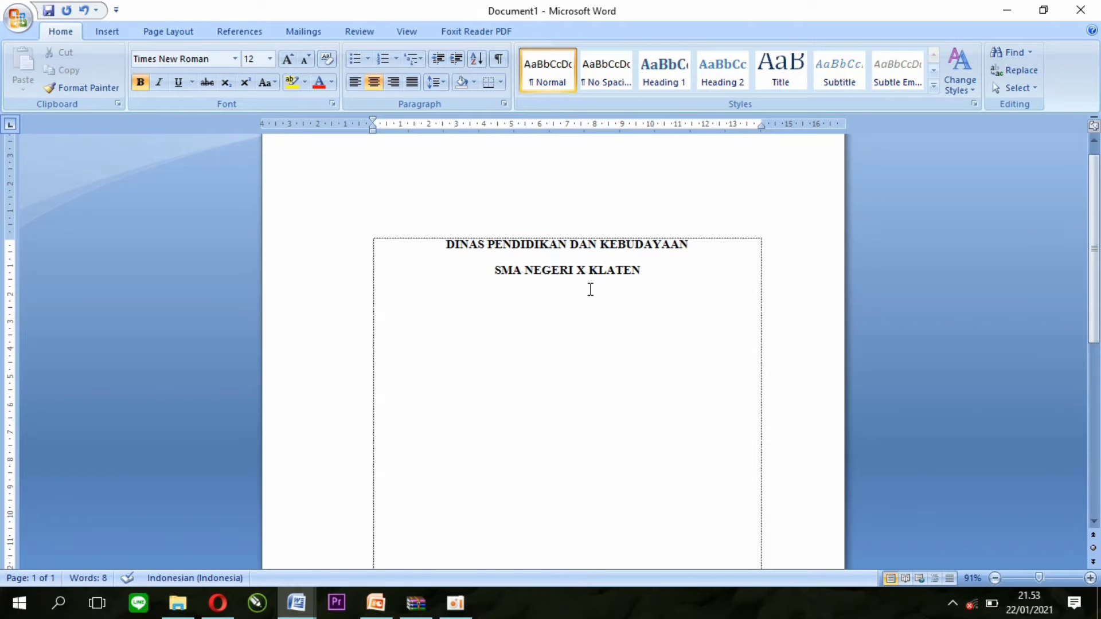
Draw a horizontal line about 14.04 cm long between the side margins, just below the SMA NEGERI X KLATEN heading.
{"action": "left_click", "coordinate": [109, 33]}
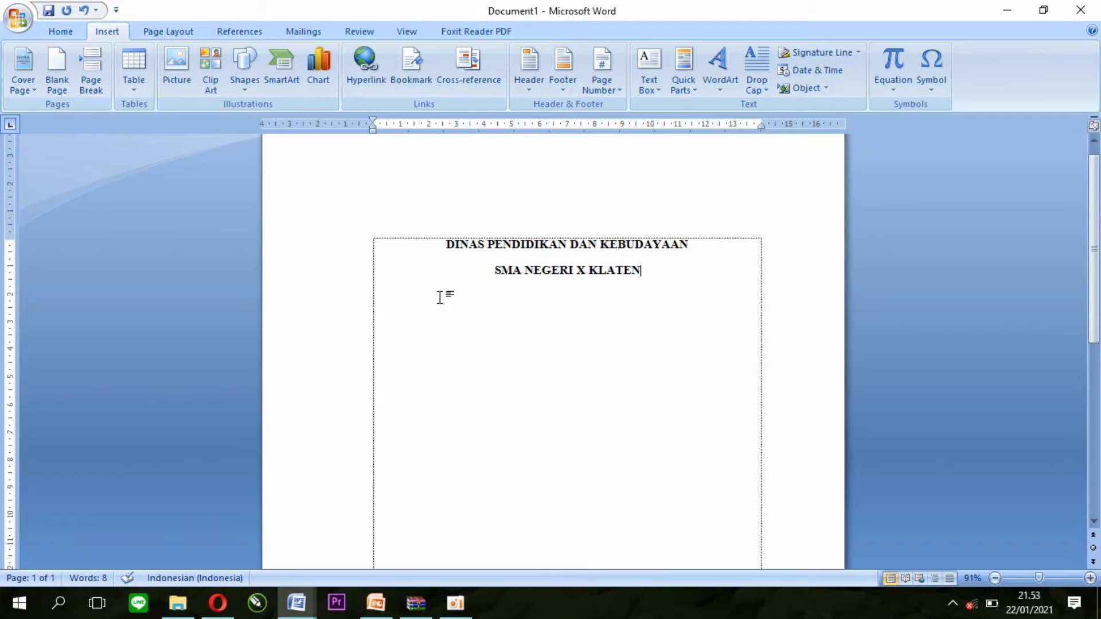
{"action": "left_click", "coordinate": [242, 87]}
{"action": "left_click", "coordinate": [254, 124]}
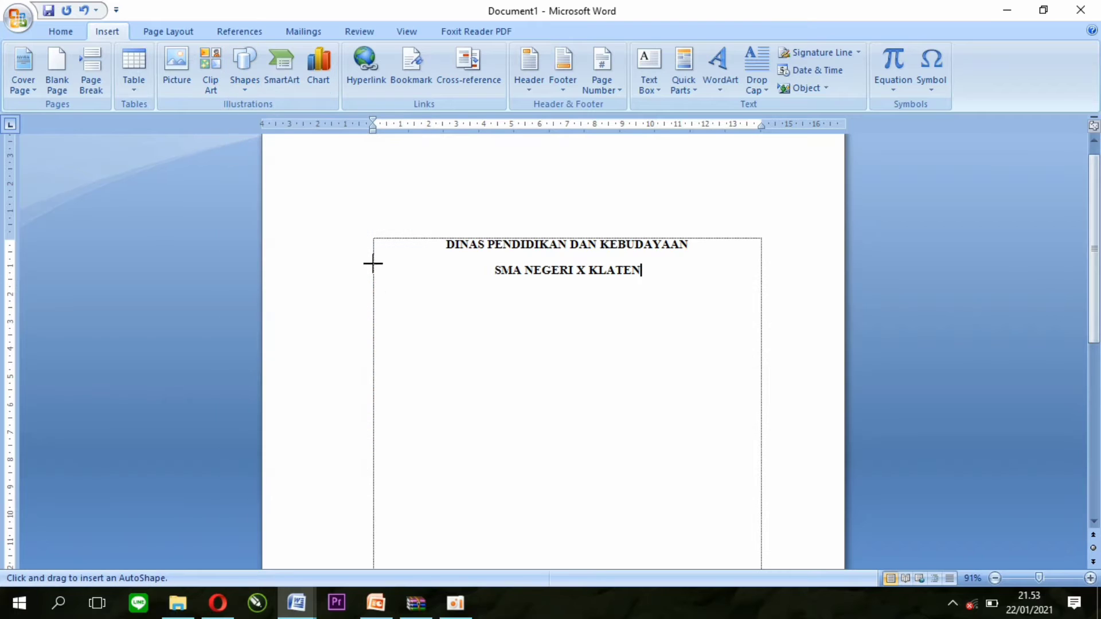
{"action": "left_click_drag", "start_coordinate": [373, 288], "coordinate": [762, 287]}
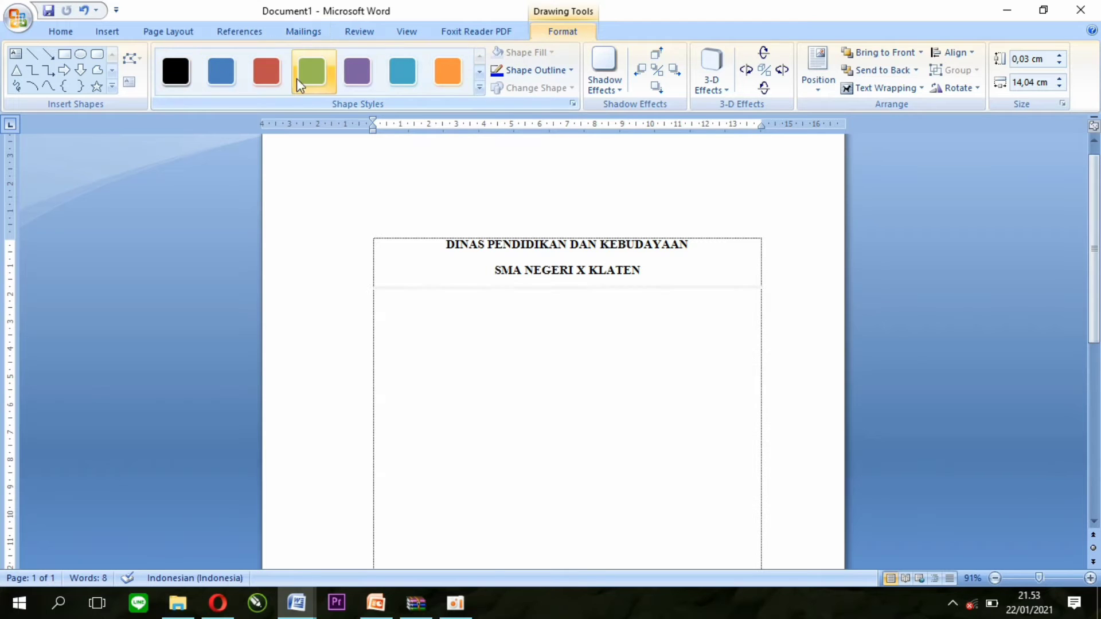
Thicken the outline weight of the horizontal line under the heading.
{"action": "left_click", "coordinate": [533, 74]}
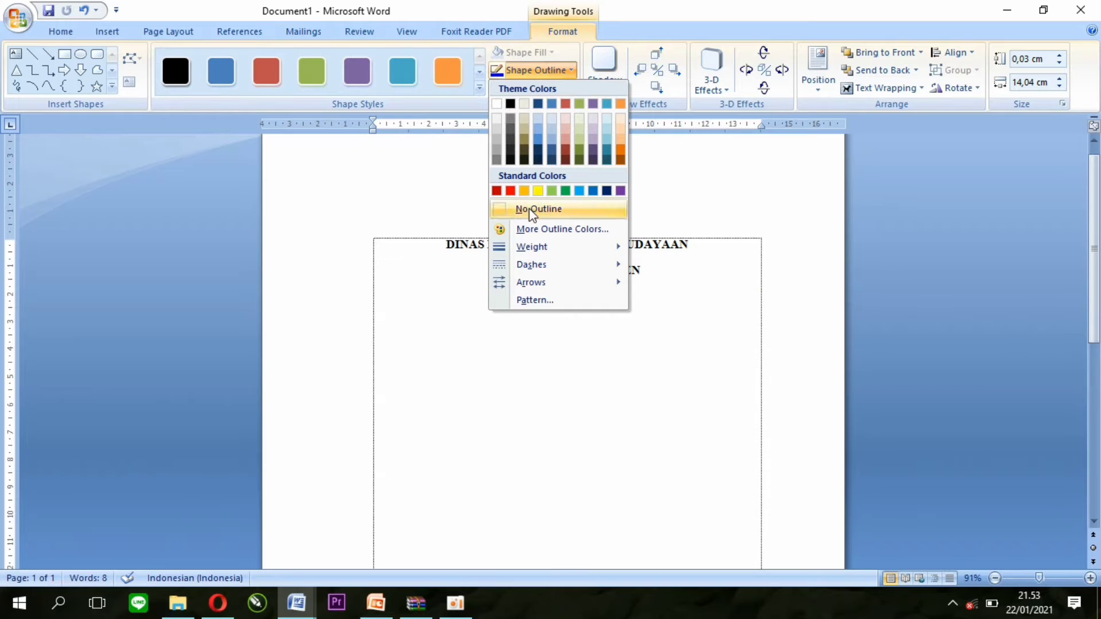
{"action": "mouse_move", "coordinate": [544, 248]}
{"action": "left_click", "coordinate": [698, 360]}
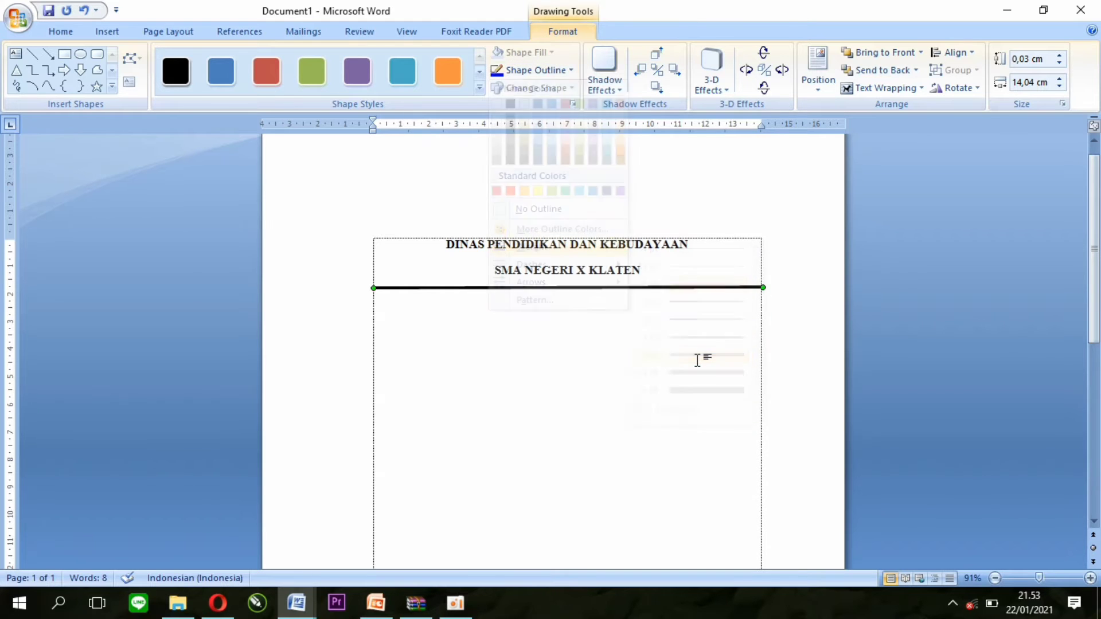
Insert the logo picture A from Local Disk (D:) below the heading's dividing line.
{"action": "left_click", "coordinate": [647, 338]}
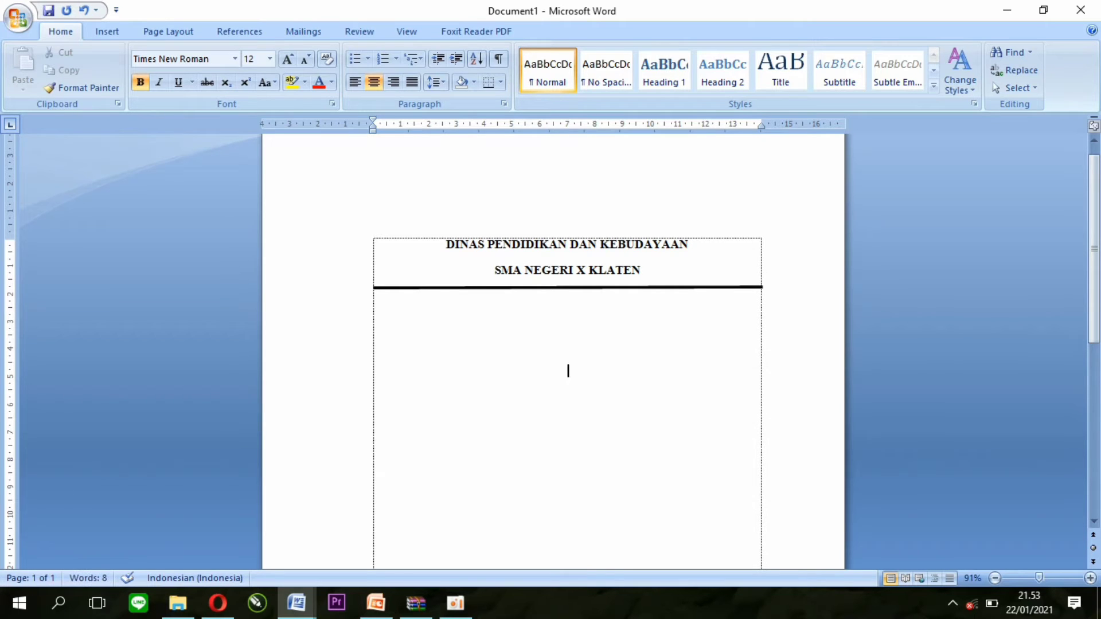
{"action": "left_click", "coordinate": [103, 29]}
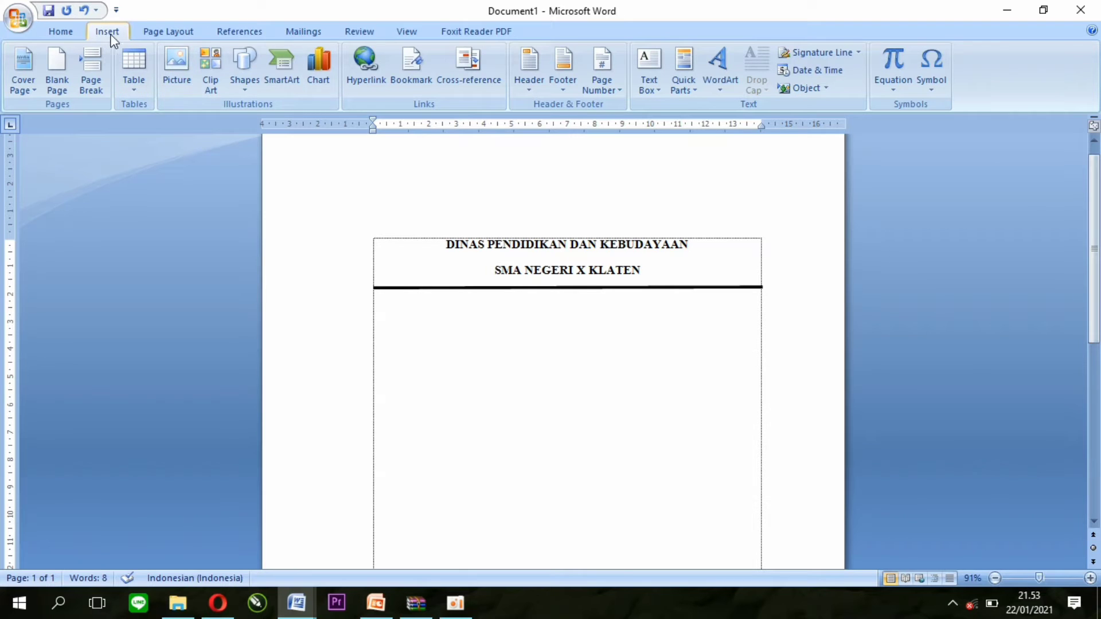
{"action": "left_click", "coordinate": [183, 77]}
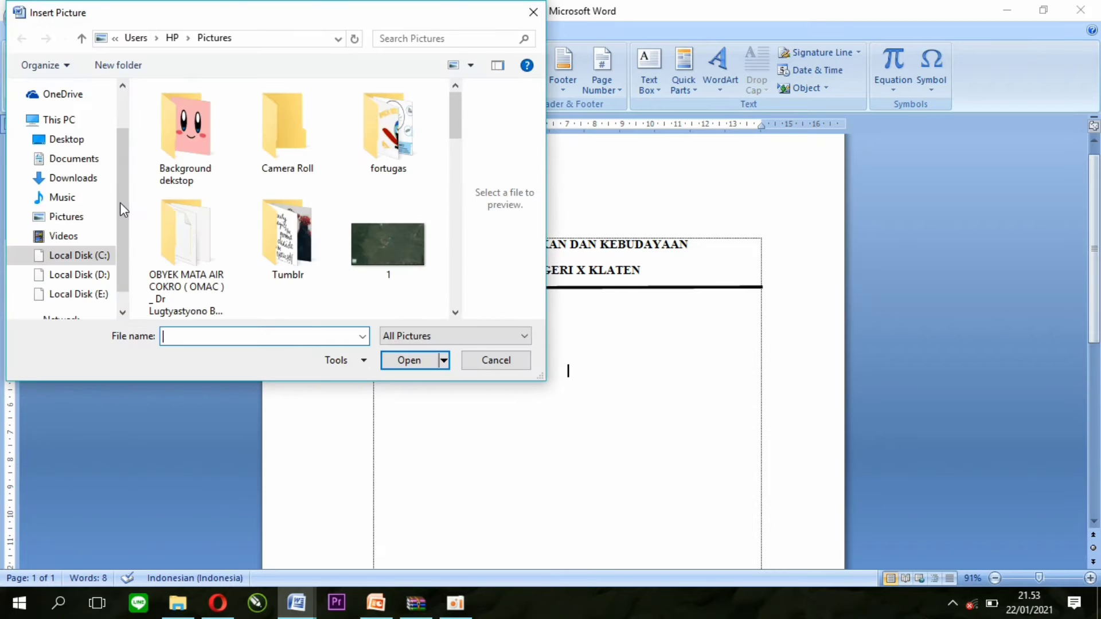
{"action": "left_click", "coordinate": [84, 235]}
{"action": "left_click", "coordinate": [84, 218]}
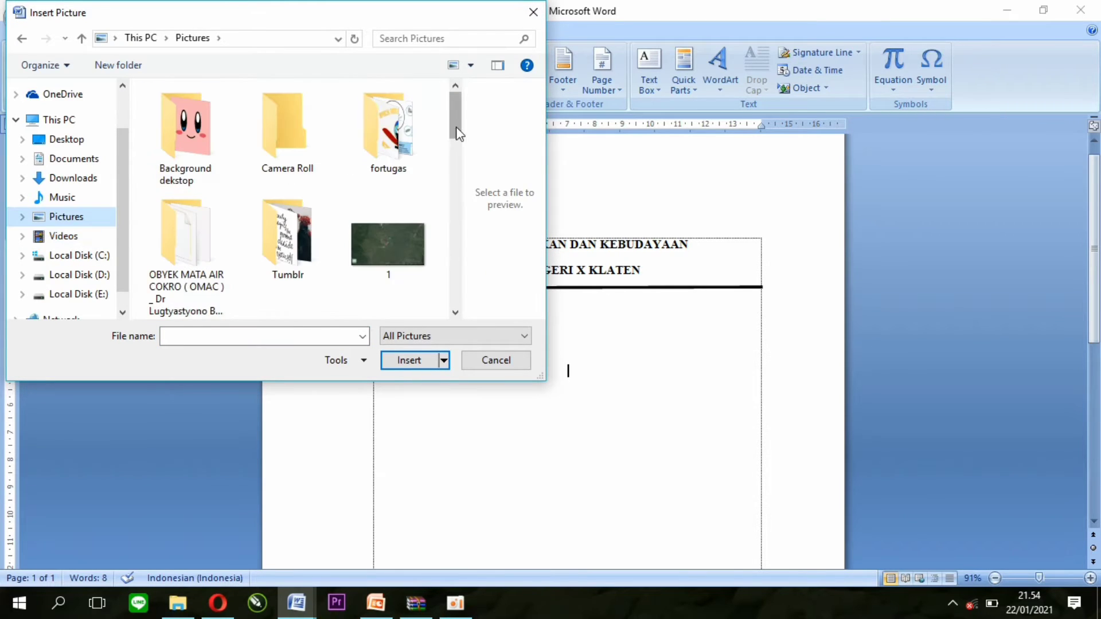
{"action": "left_click_drag", "start_coordinate": [455, 109], "coordinate": [442, 277]}
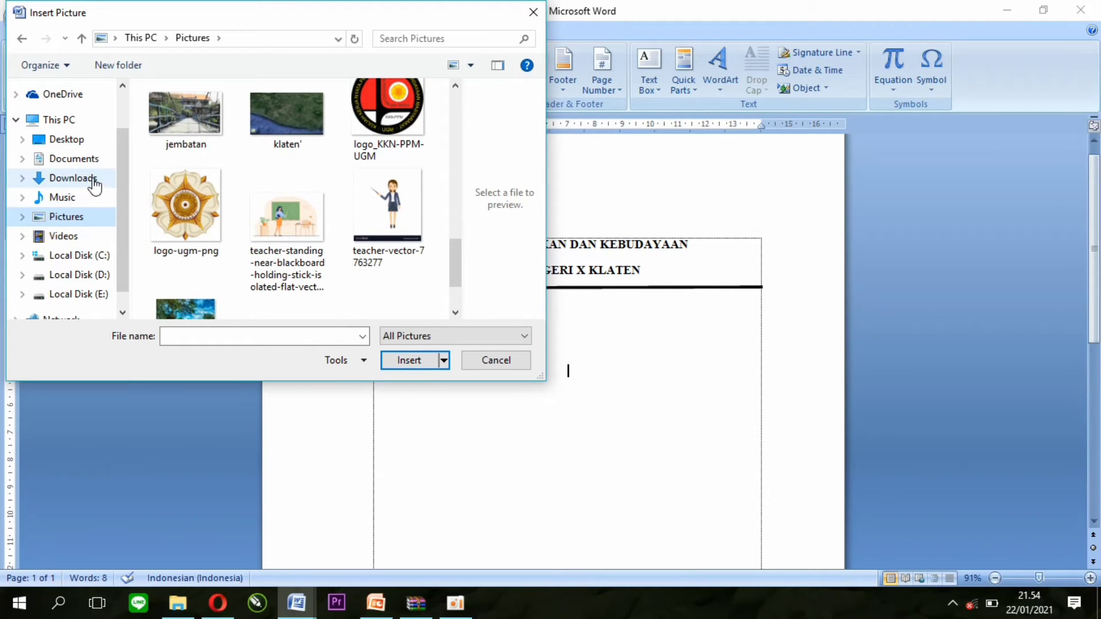
{"action": "left_click", "coordinate": [80, 276]}
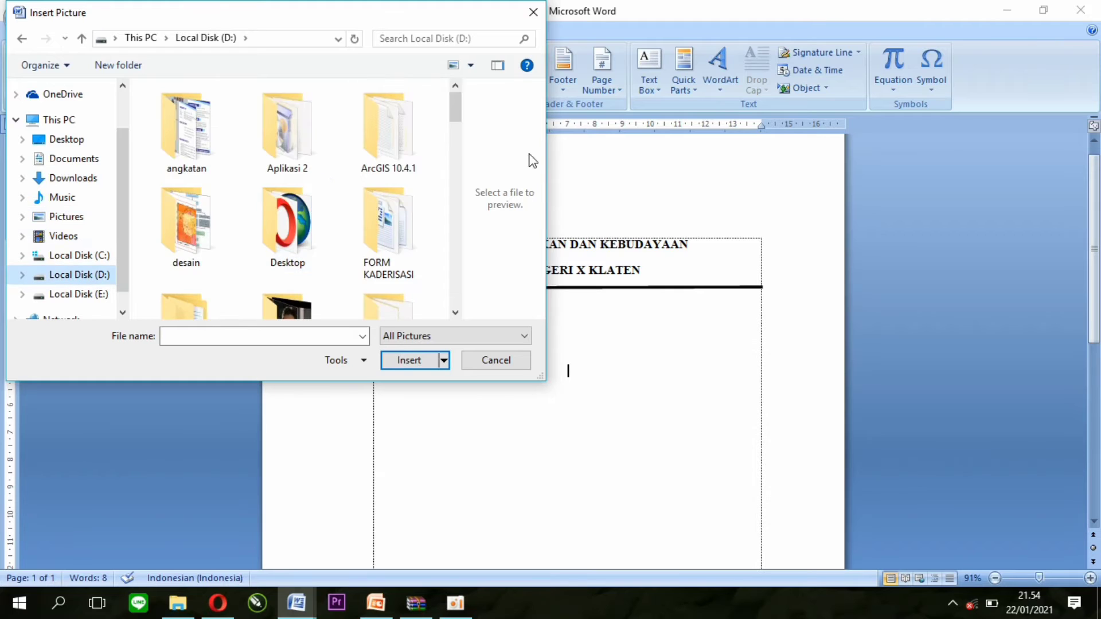
{"action": "left_click_drag", "start_coordinate": [455, 106], "coordinate": [459, 194]}
{"action": "left_click", "coordinate": [166, 204]}
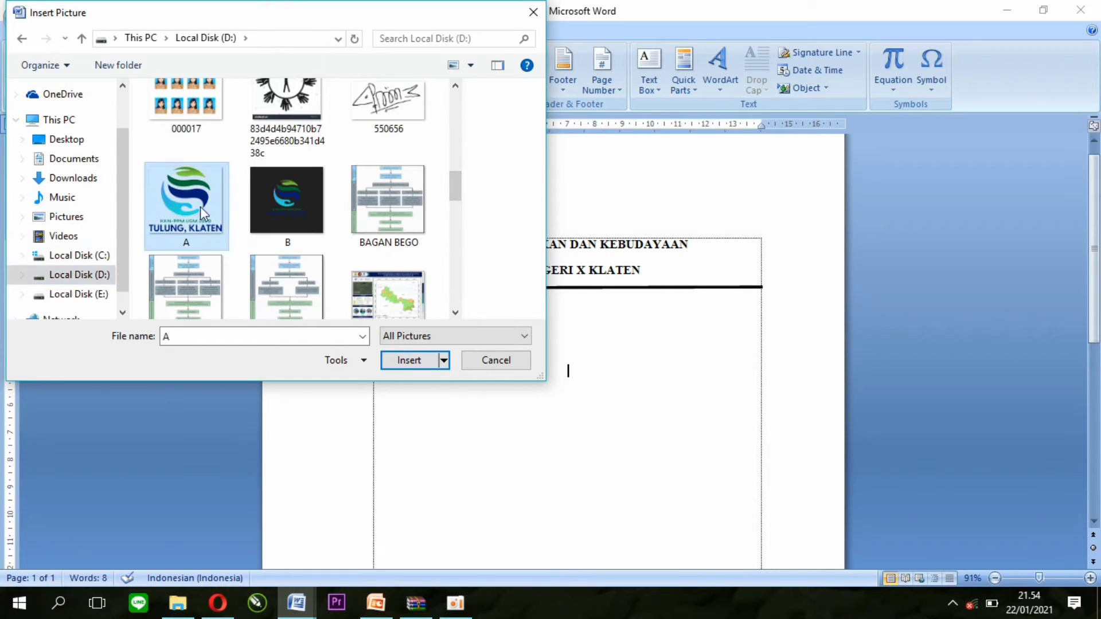
{"action": "left_click", "coordinate": [425, 361]}
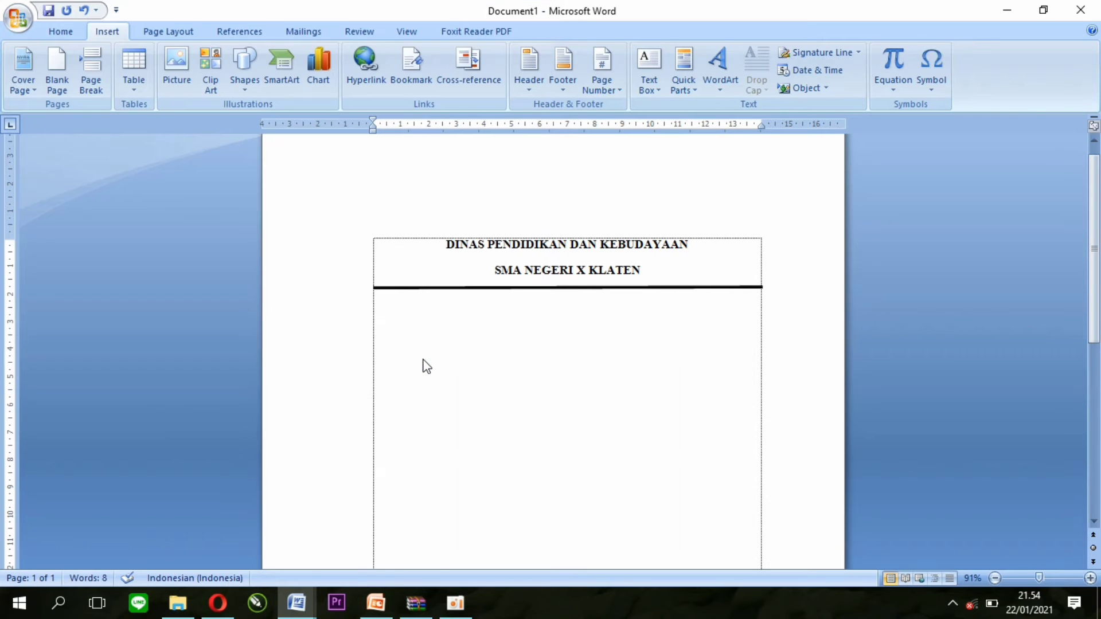
Shrink the inserted logo proportionally to about four fifths of its size.
{"action": "scroll", "coordinate": [597, 413], "scroll_direction": "down", "scroll_amount": 4}
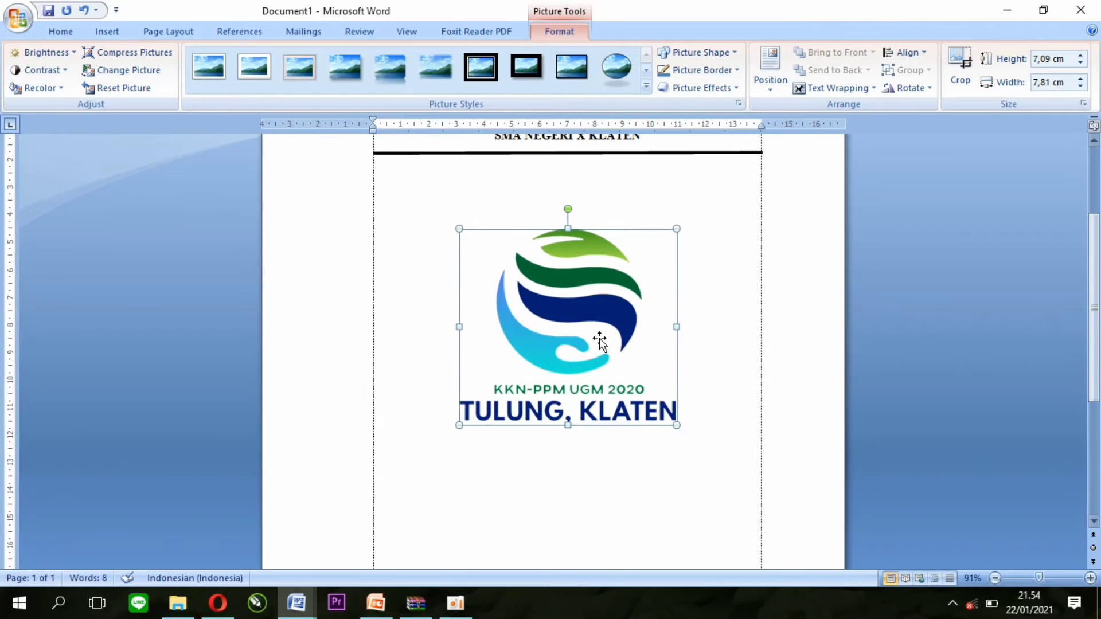
{"action": "left_click_drag", "start_coordinate": [676, 424], "coordinate": [620, 386]}
{"action": "left_click_drag", "start_coordinate": [561, 333], "coordinate": [689, 389]}
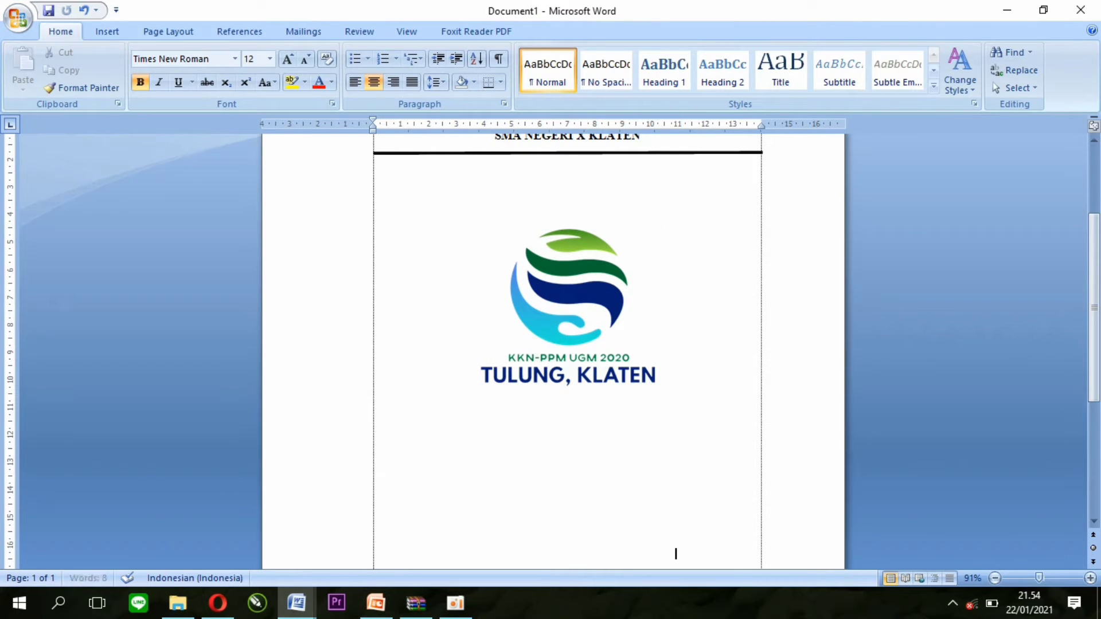
Add the lines "DISUSUN OLEH:" and "XXXXXXX" below the logo, leaving blank space above them.
{"action": "key", "text": "Return"}
{"action": "key", "text": "Return"}
{"action": "type", "text": "DISUSUN"}
{"action": "type", "text": "OLEH"}
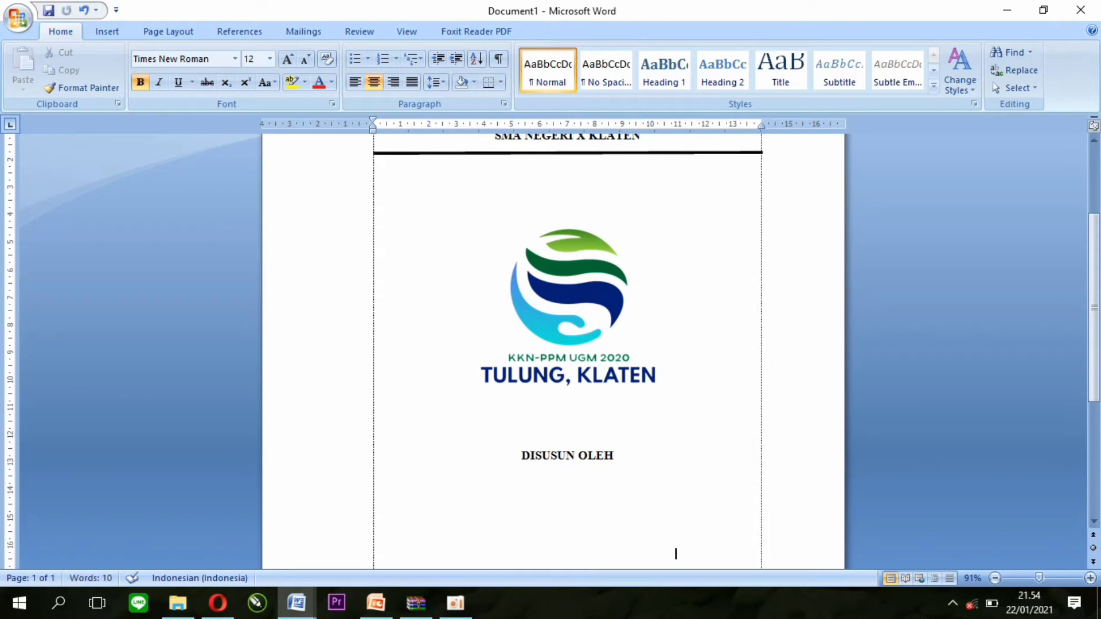
{"action": "key", "text": "BackSpace"}
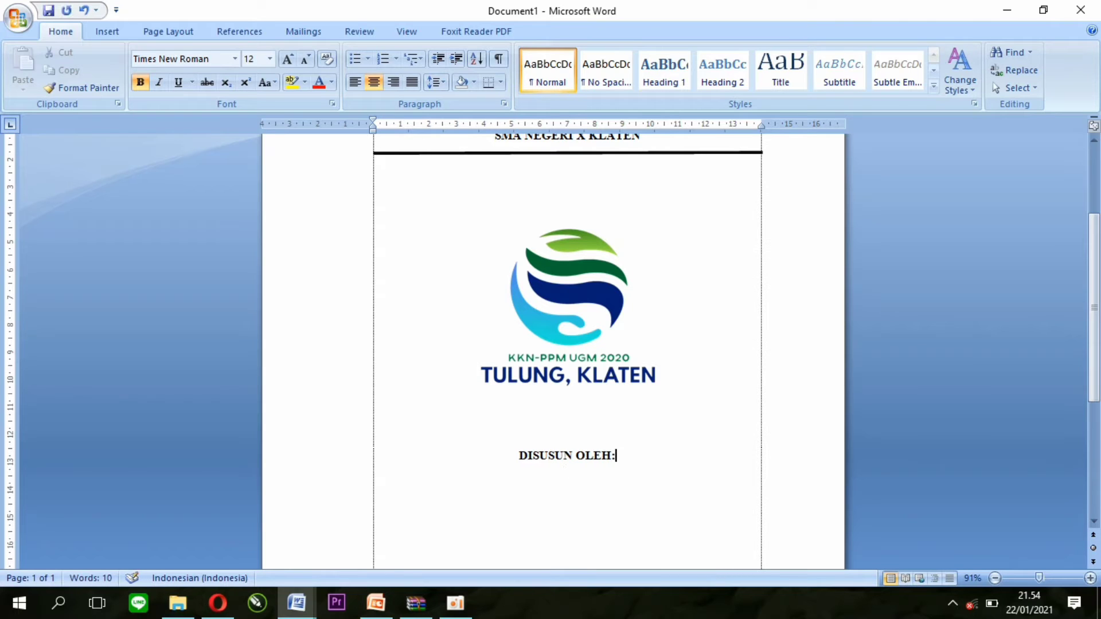
{"action": "type", "text": ":"}
{"action": "key", "text": "Return"}
{"action": "type", "text": "XXXXXXX"}
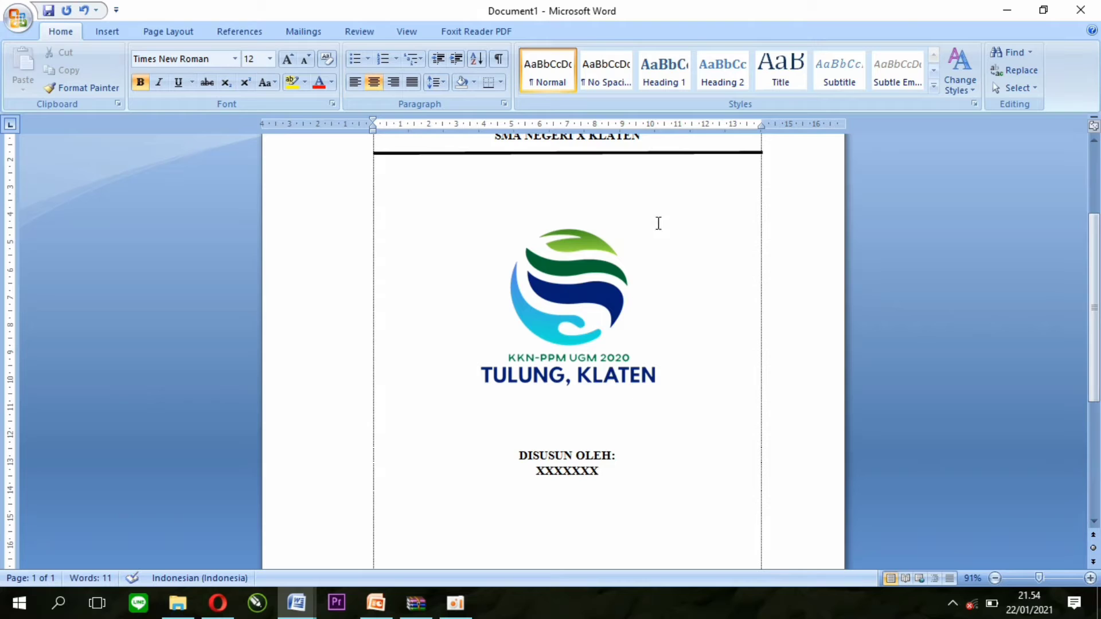
Enter the report title "LAPORAN PELATIHAN DASAR MICROSOFT" between the dividing line and the logo.
{"action": "left_click", "coordinate": [601, 196]}
{"action": "type", "text": "LAPORAN"}
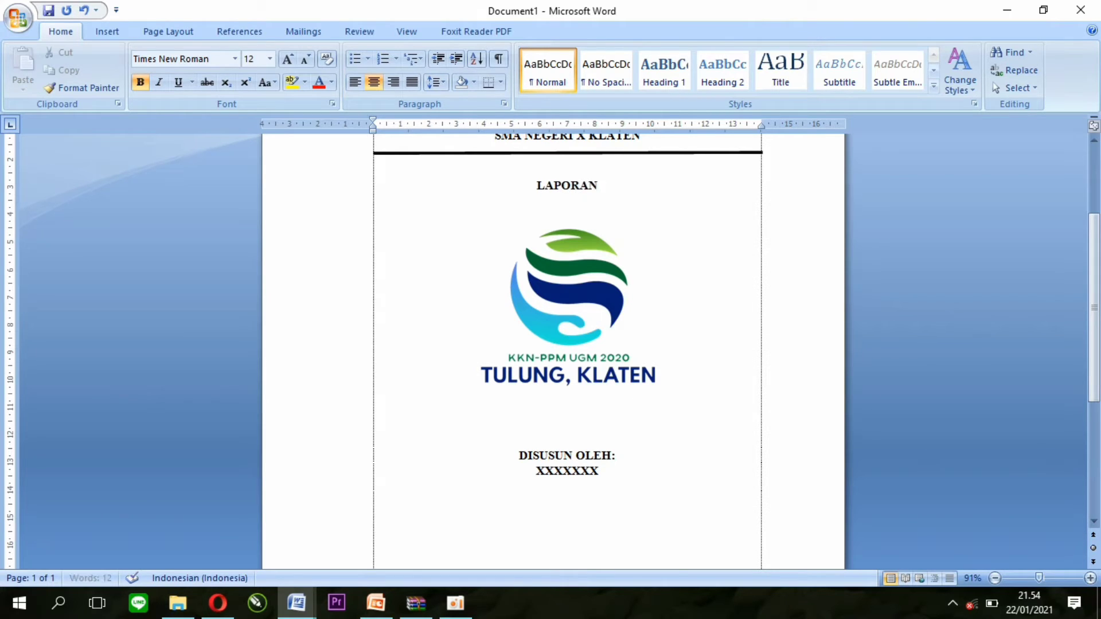
{"action": "type", "text": " PELAT"}
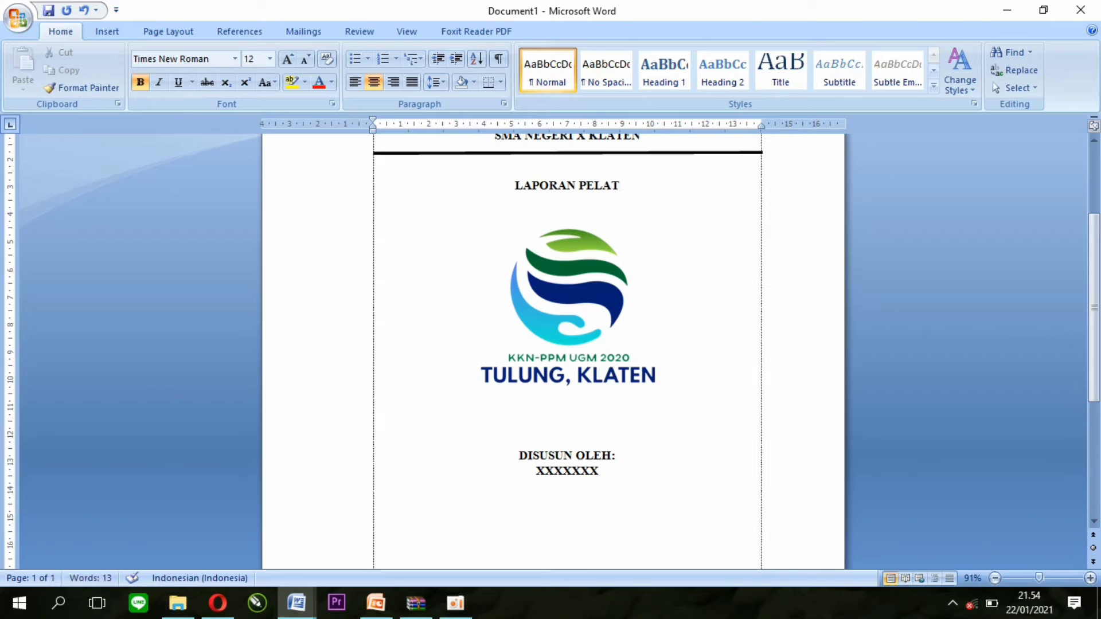
{"action": "type", "text": "IHAN DASA"}
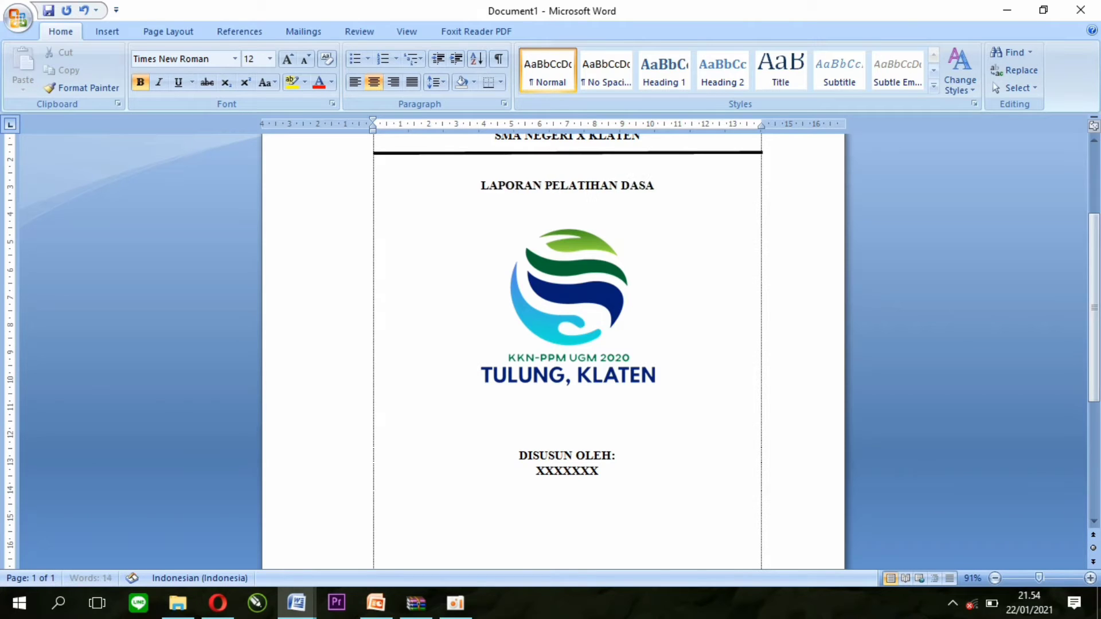
{"action": "type", "text": "R MICROSO"}
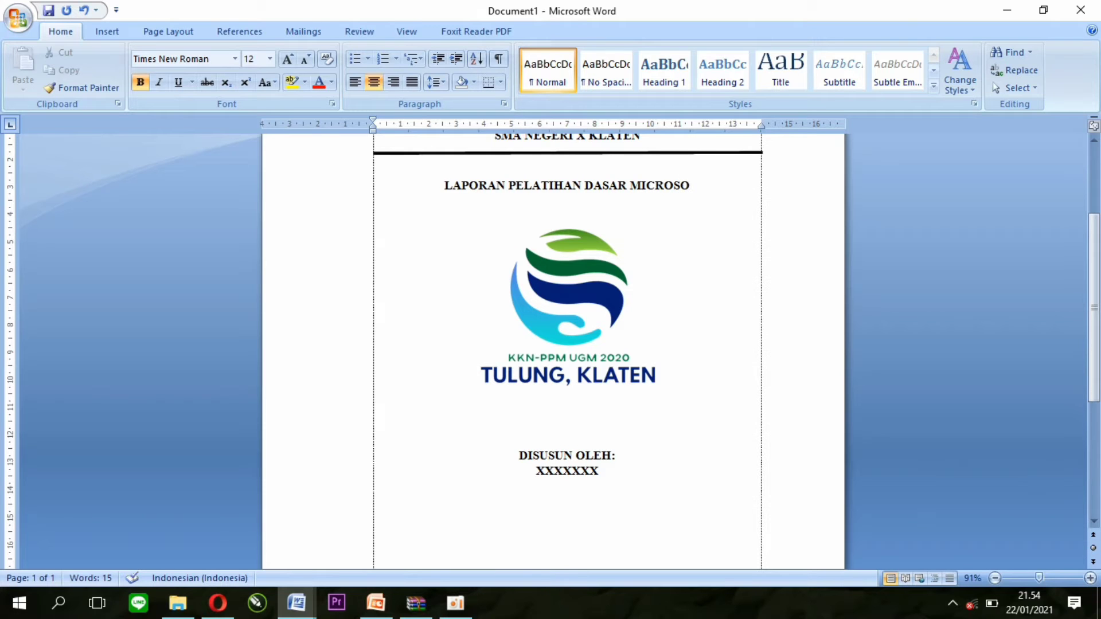
{"action": "type", "text": "FT"}
Enter "JANUARI" and "2021" on two centred lines near the bottom of the cover page.
{"action": "left_click_drag", "start_coordinate": [1094, 288], "coordinate": [1094, 402]}
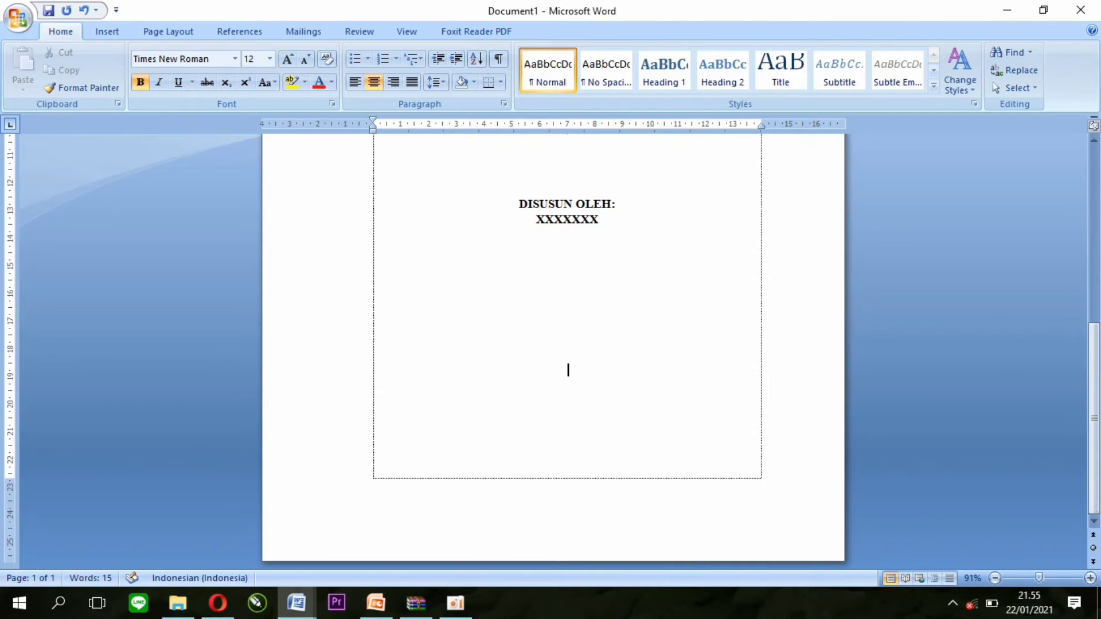
{"action": "type", "text": "JANUA"}
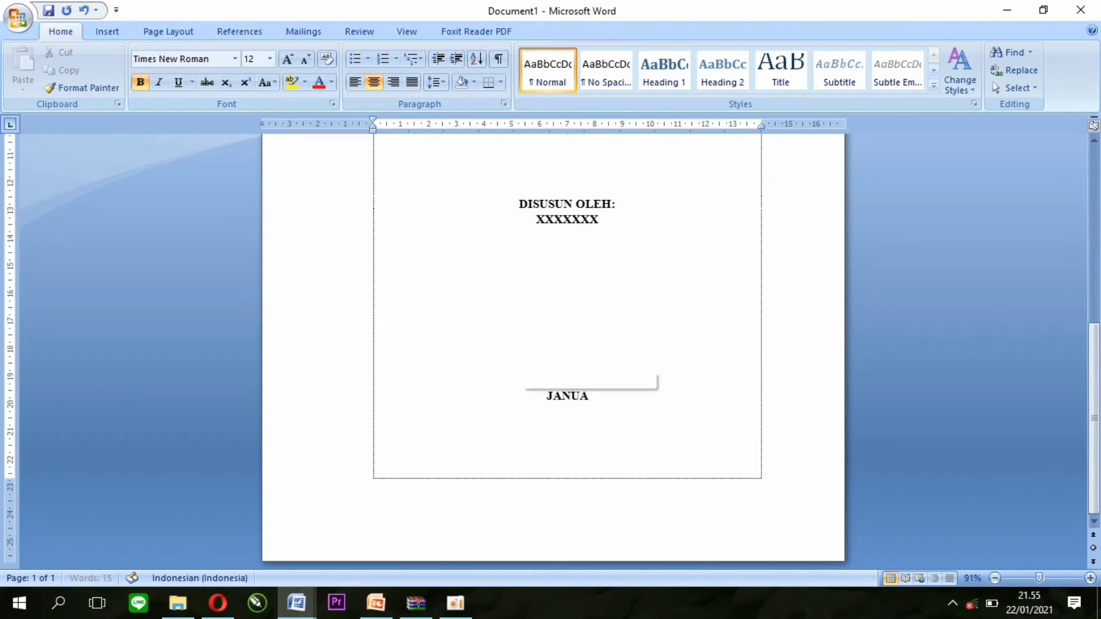
{"action": "type", "text": "RI "}
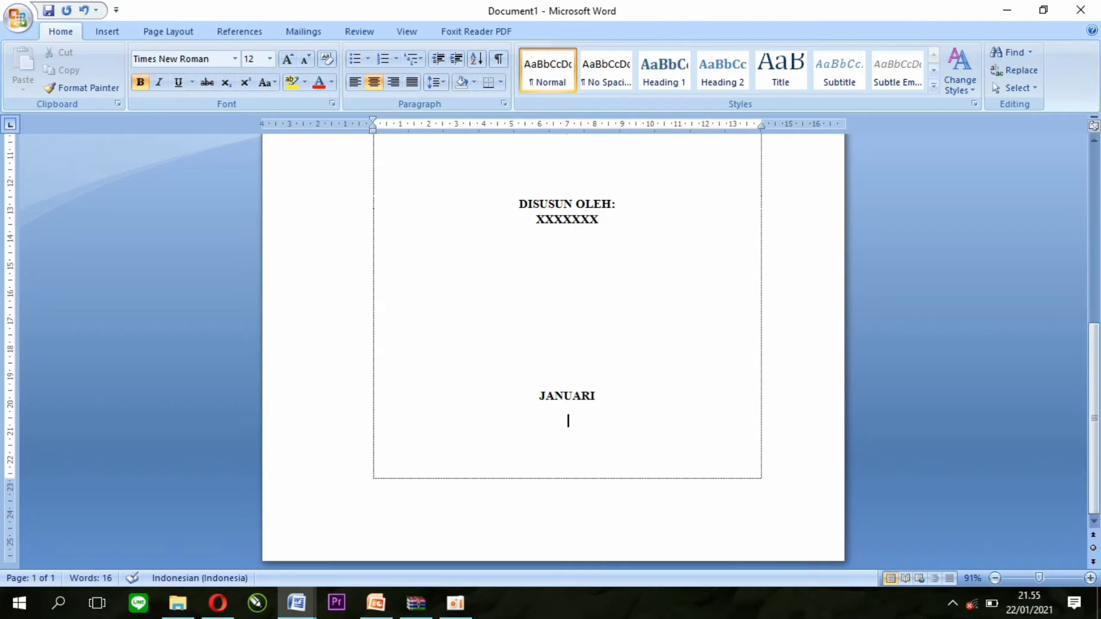
{"action": "type", "text": "2021"}
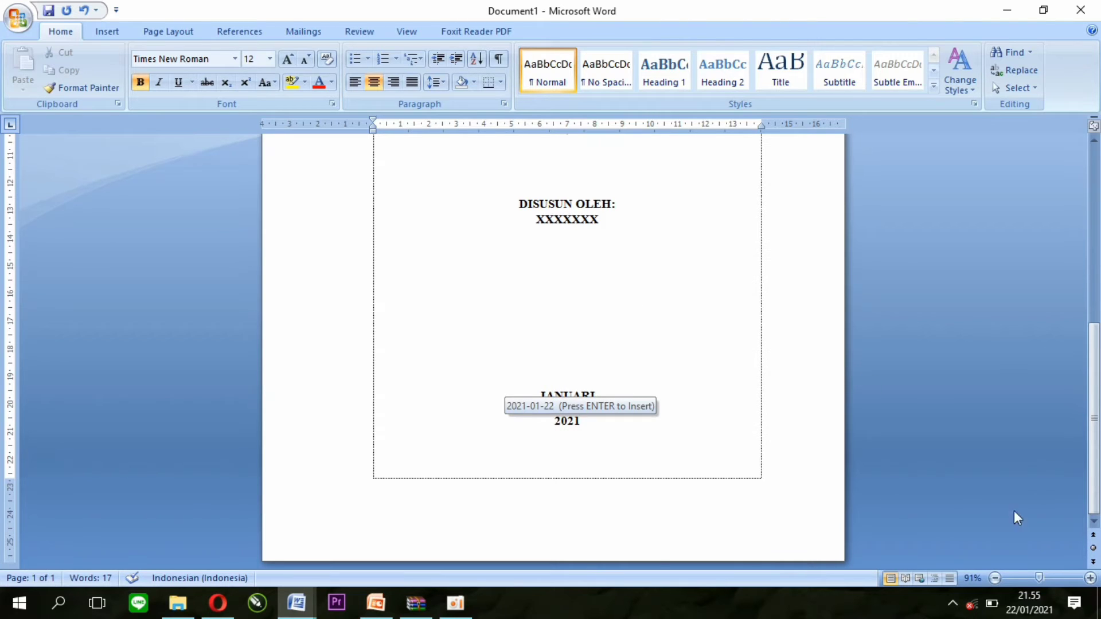
Remove a blank line above JANUARI, then add two blank lines above the report title and one between title and logo.
{"action": "left_click", "coordinate": [1021, 578]}
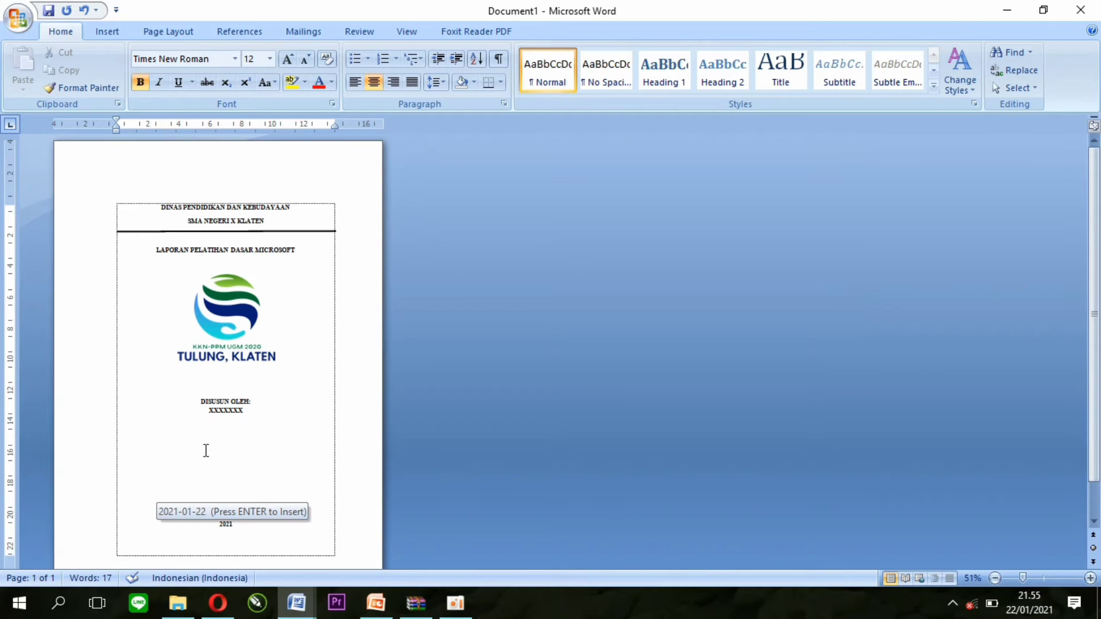
{"action": "left_click", "coordinate": [206, 451]}
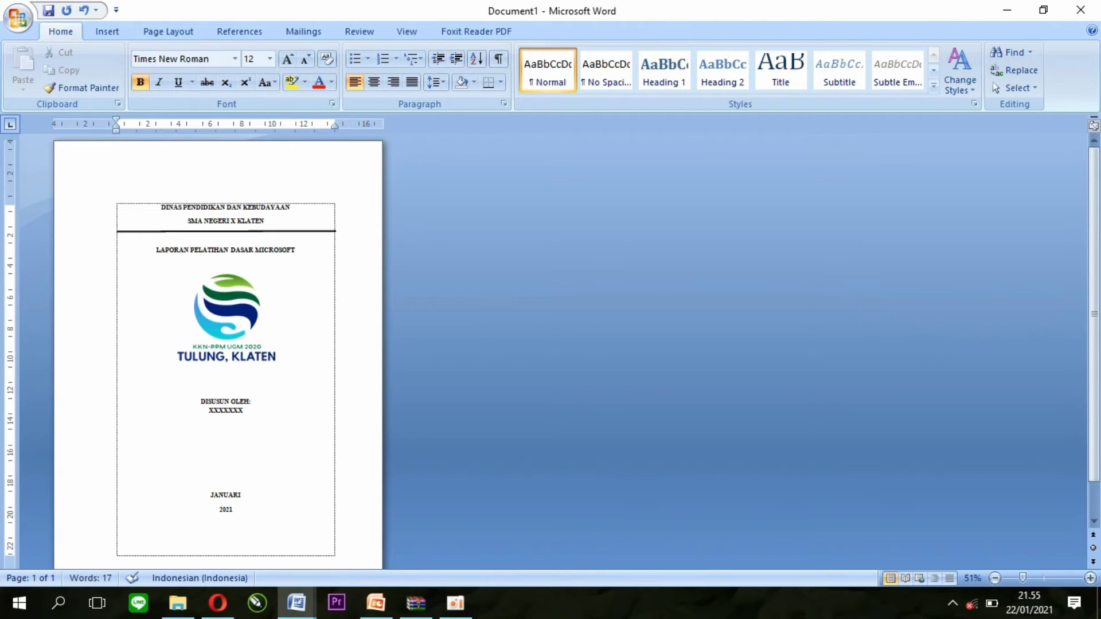
{"action": "left_click", "coordinate": [322, 241]}
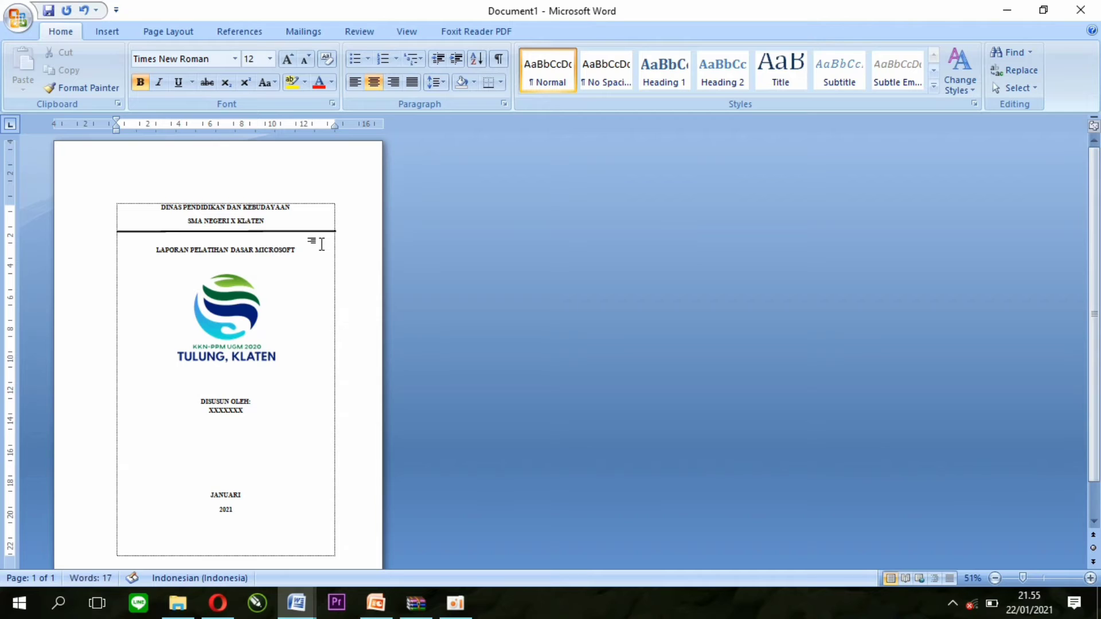
{"action": "key", "text": "Return"}
{"action": "key", "text": "Return"}
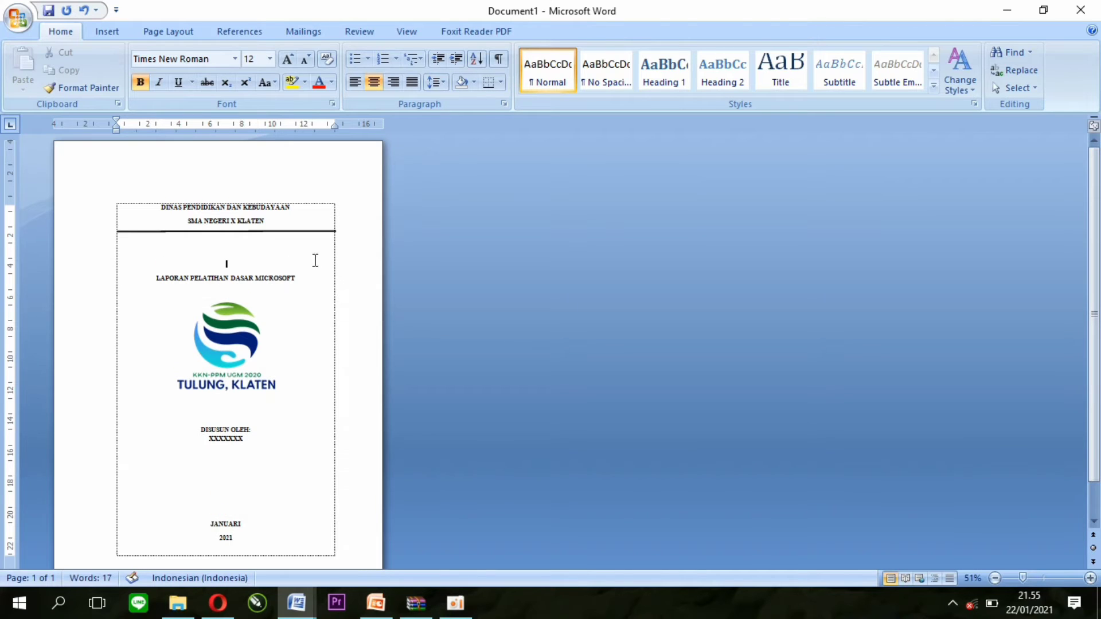
{"action": "left_click", "coordinate": [308, 286]}
{"action": "key", "text": "Return"}
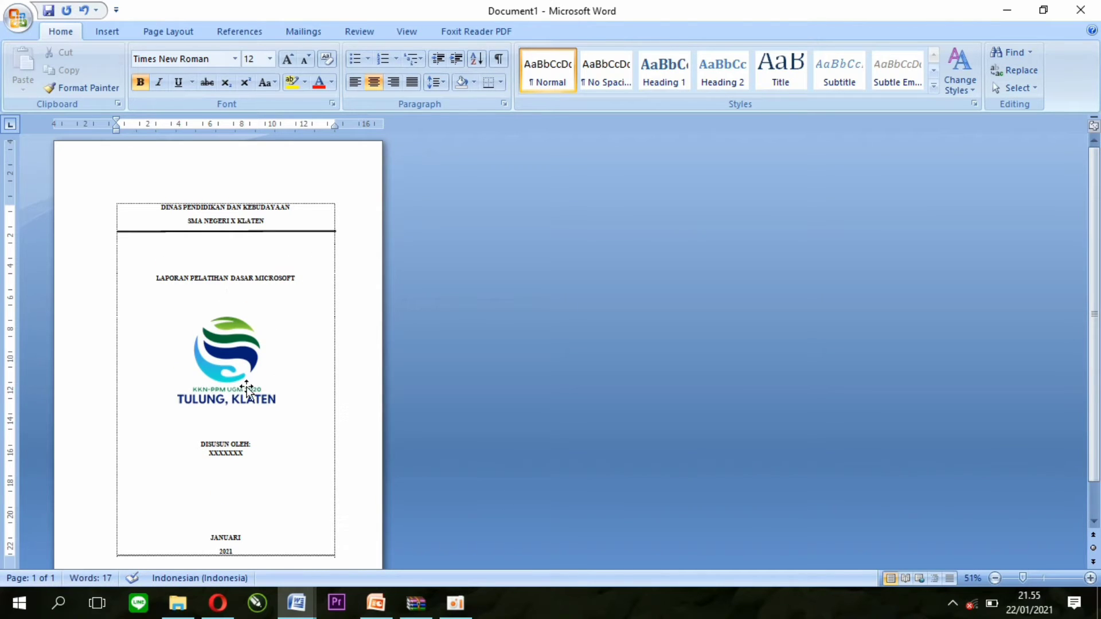
Remove another blank line above JANUARI and add one between the logo and DISUSUN OLEH:.
{"action": "left_click", "coordinate": [232, 493]}
{"action": "key", "text": "BackSpace"}
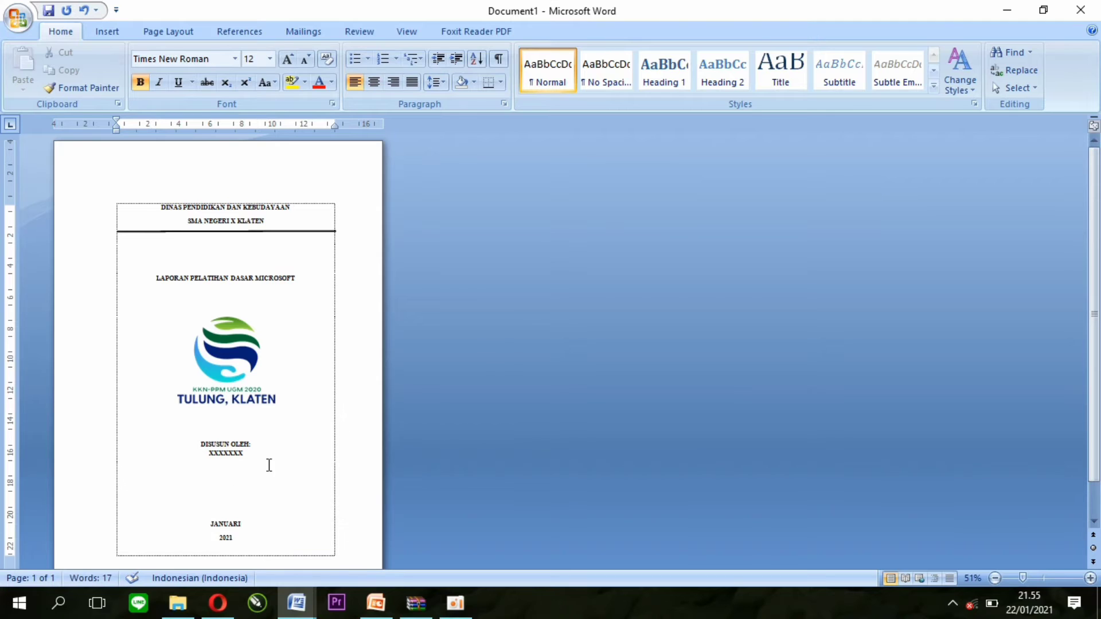
{"action": "left_click", "coordinate": [310, 403]}
{"action": "key", "text": "Return"}
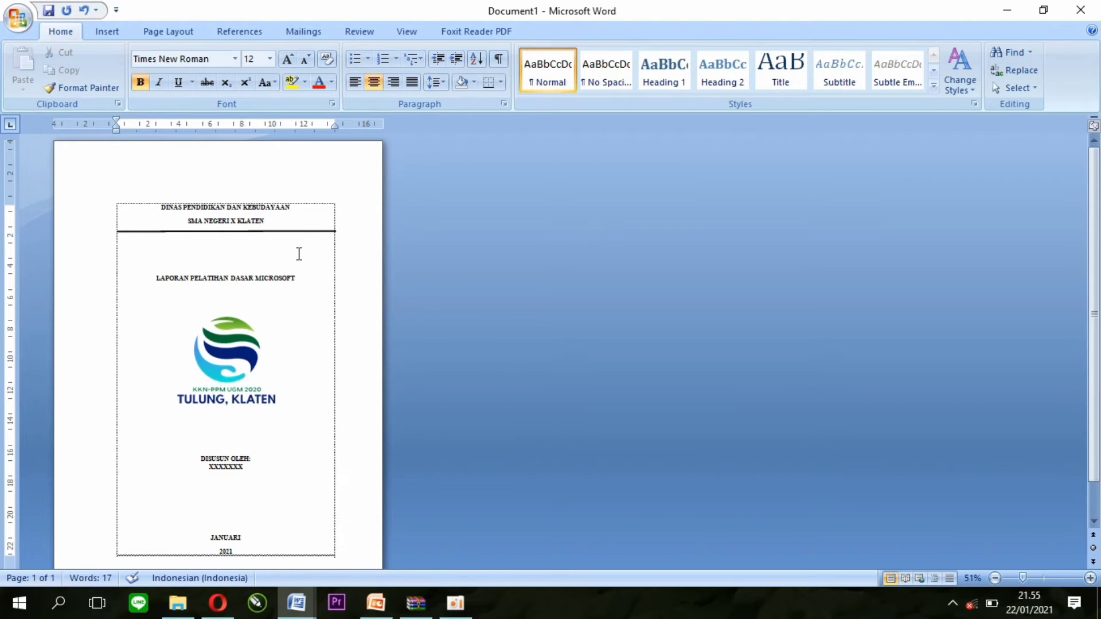
Duplicate the heading's dividing line and place the copy just above JANUARI, aligned with both side margins.
{"action": "left_click", "coordinate": [297, 232]}
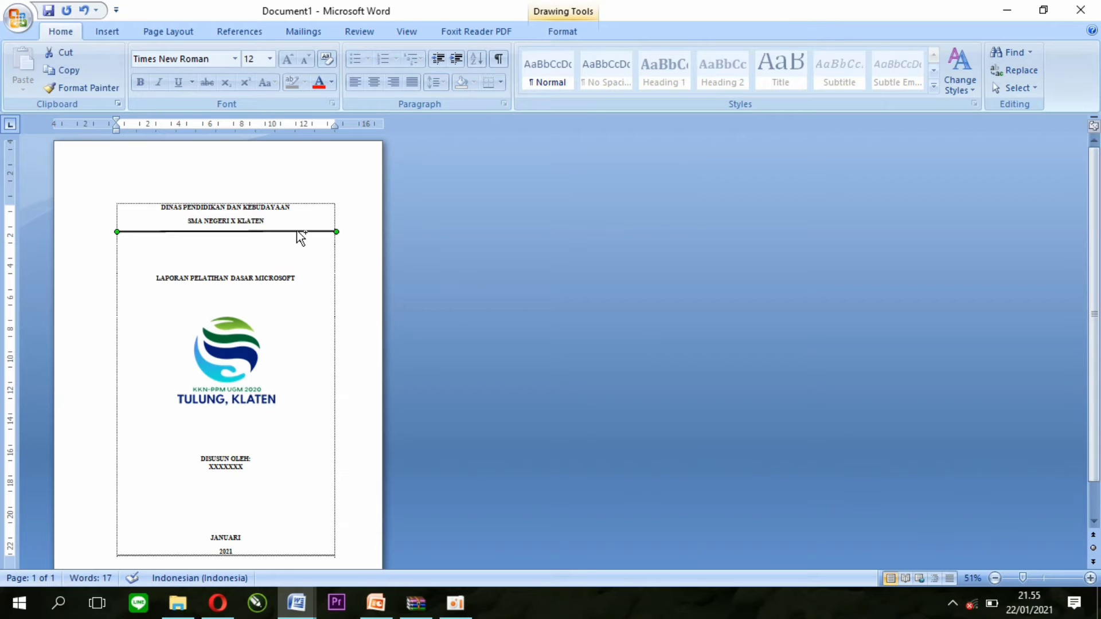
{"action": "key", "text": "ctrl+c"}
{"action": "key", "text": "ctrl+v"}
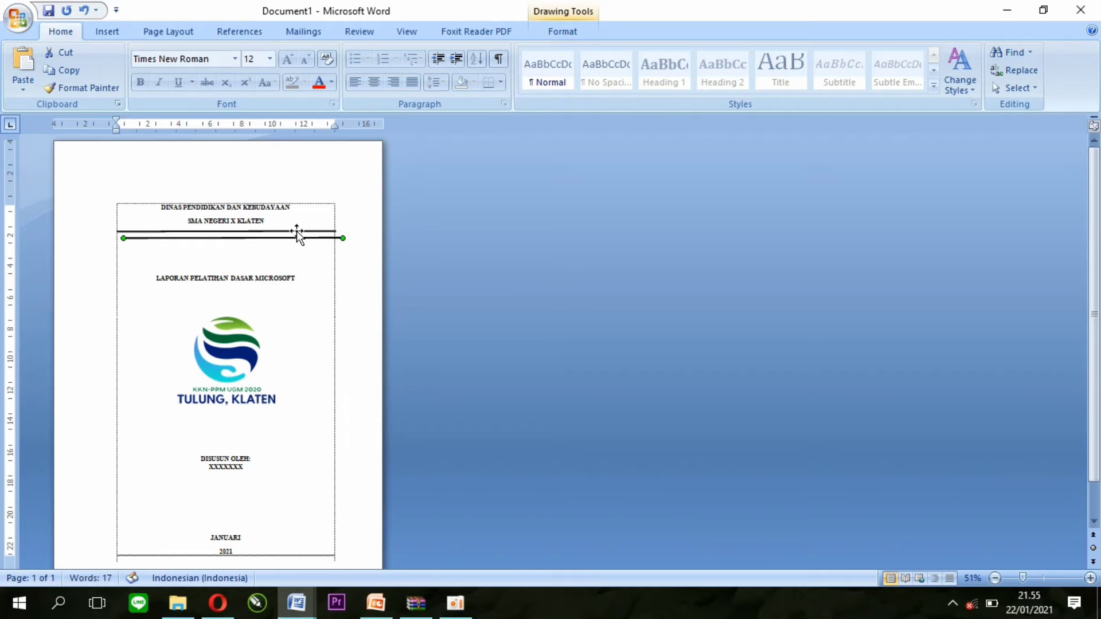
{"action": "left_click_drag", "start_coordinate": [277, 333], "coordinate": [293, 523]}
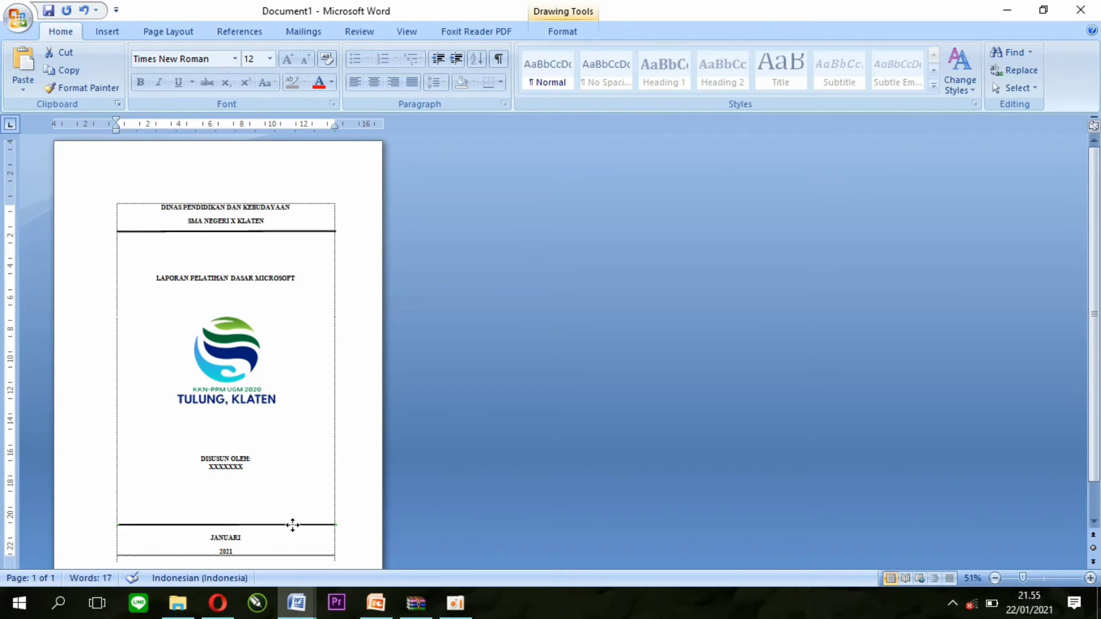
{"action": "left_click", "coordinate": [413, 510]}
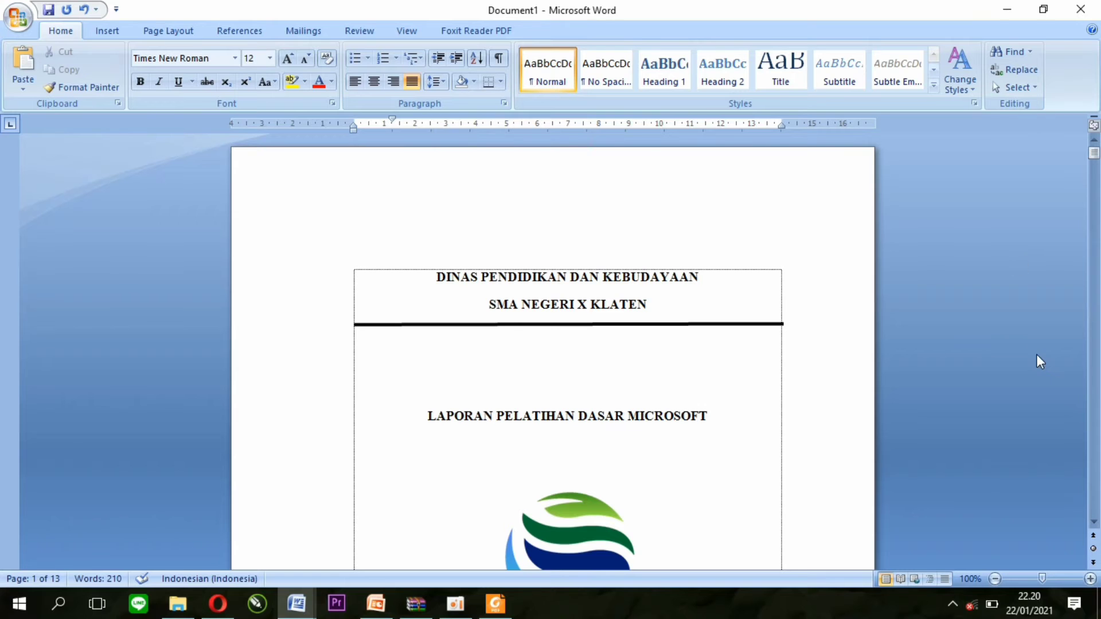
Look over the cover page and view it side by side with the KATA PENGANTAR page at 64% zoom.
{"action": "scroll", "coordinate": [1094, 529], "scroll_direction": "down", "scroll_amount": 8}
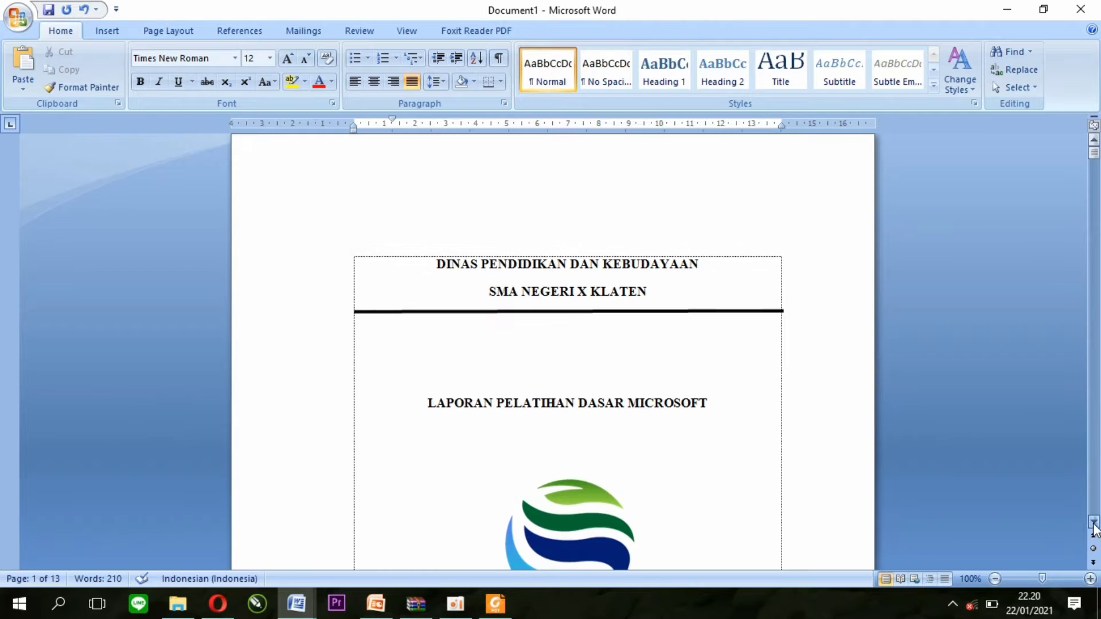
{"action": "scroll", "coordinate": [1094, 529], "scroll_direction": "down", "scroll_amount": 2}
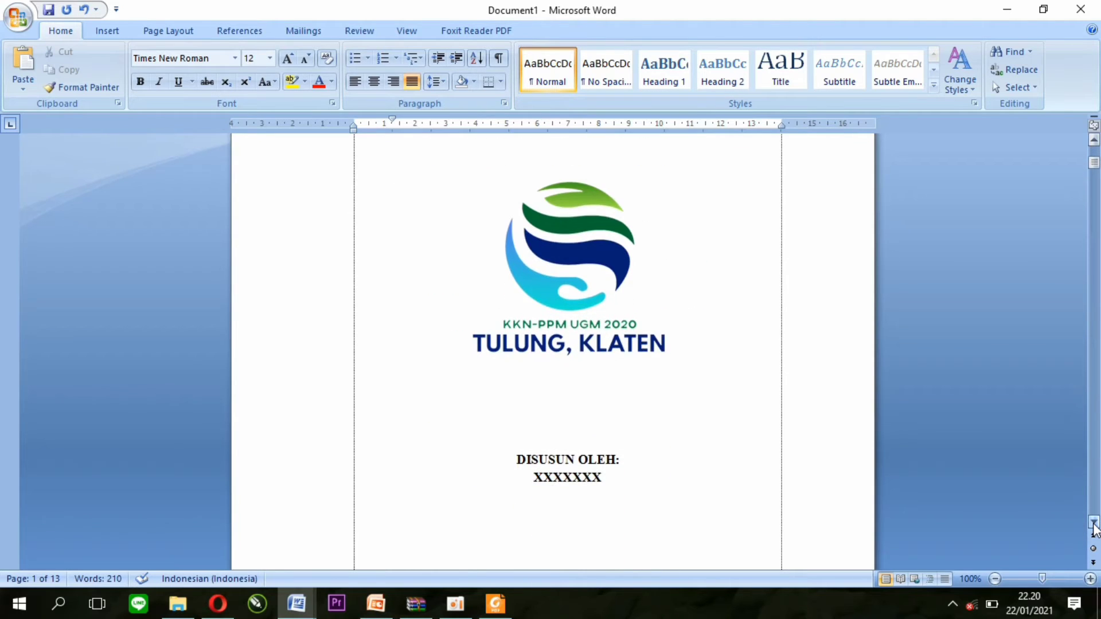
{"action": "left_click", "coordinate": [1027, 580]}
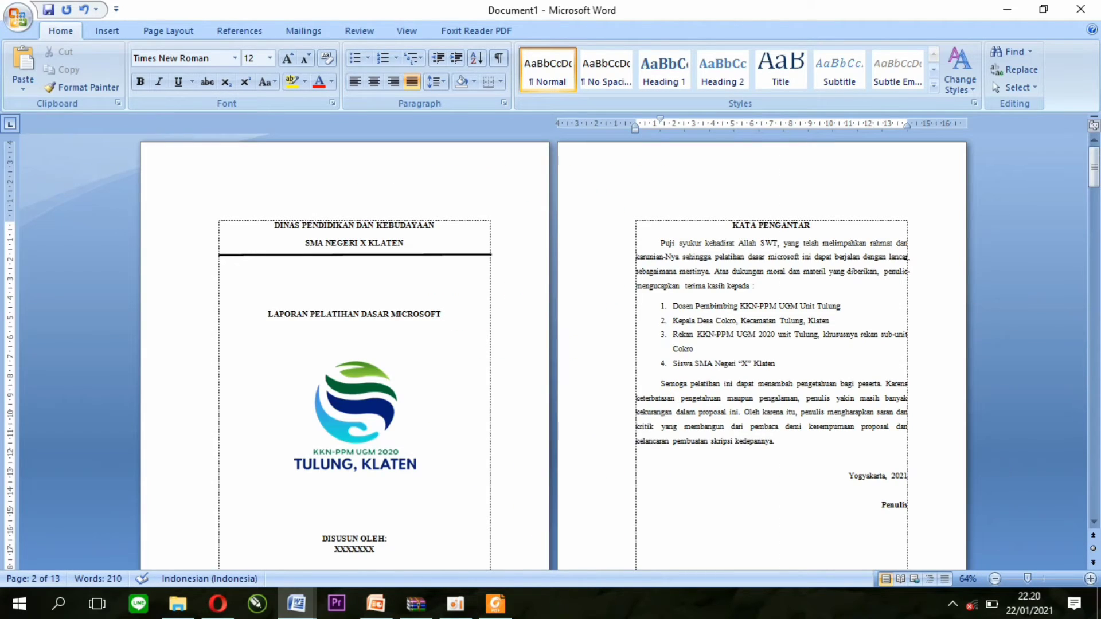
Look through the report pages from the cover to BAB III METODOLOGI, and return to the cover page.
{"action": "scroll", "coordinate": [1094, 523], "scroll_direction": "down", "scroll_amount": 5}
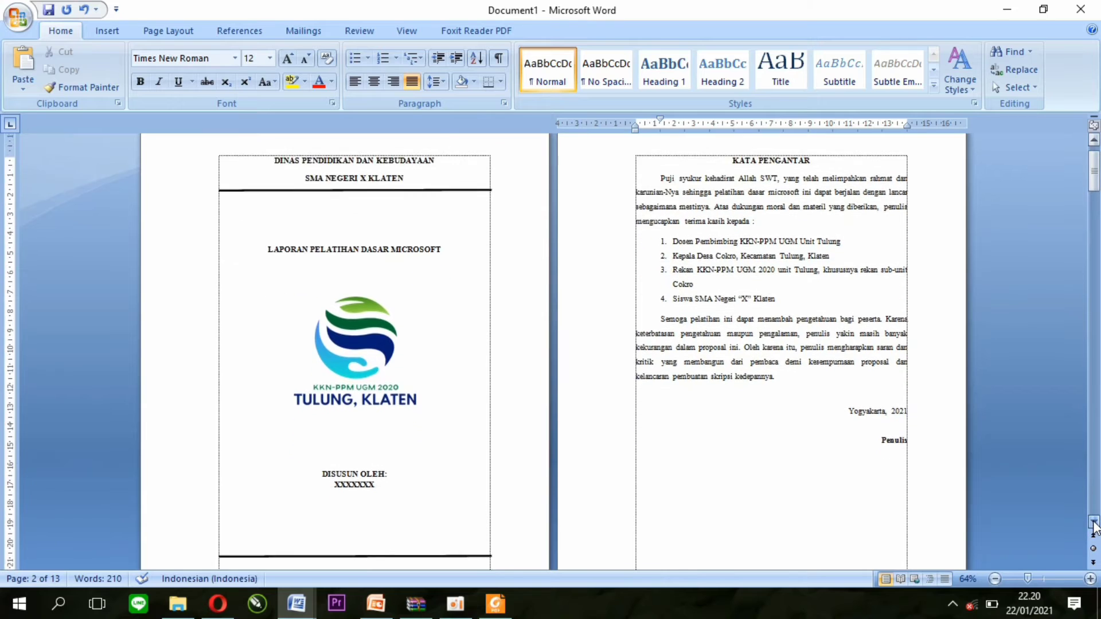
{"action": "scroll", "coordinate": [1094, 526], "scroll_direction": "down", "scroll_amount": 12}
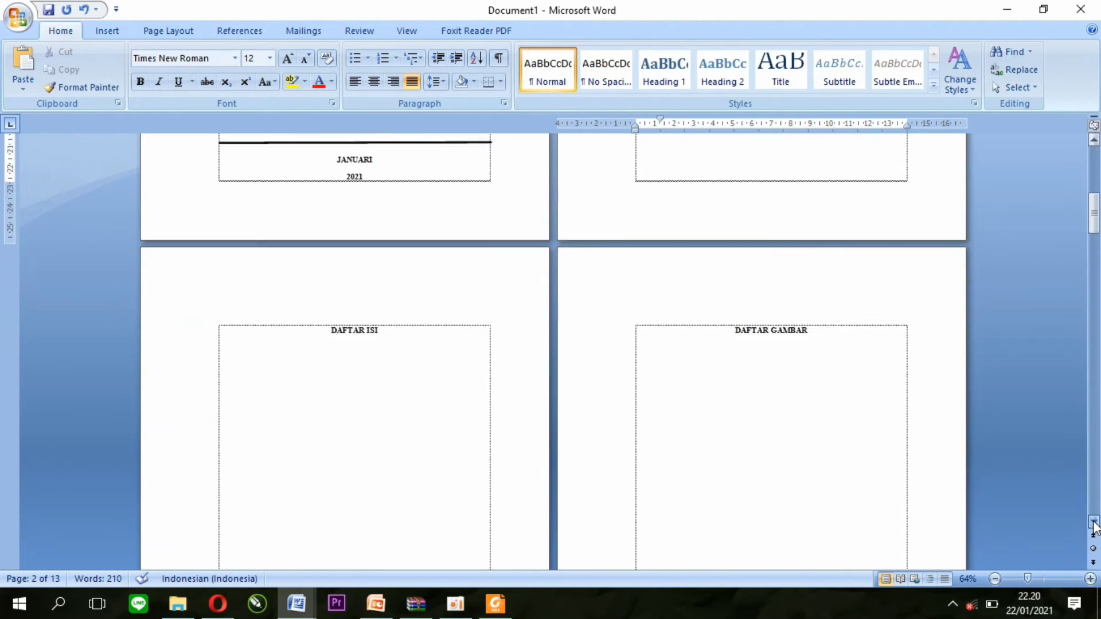
{"action": "scroll", "coordinate": [1094, 527], "scroll_direction": "down", "scroll_amount": 12}
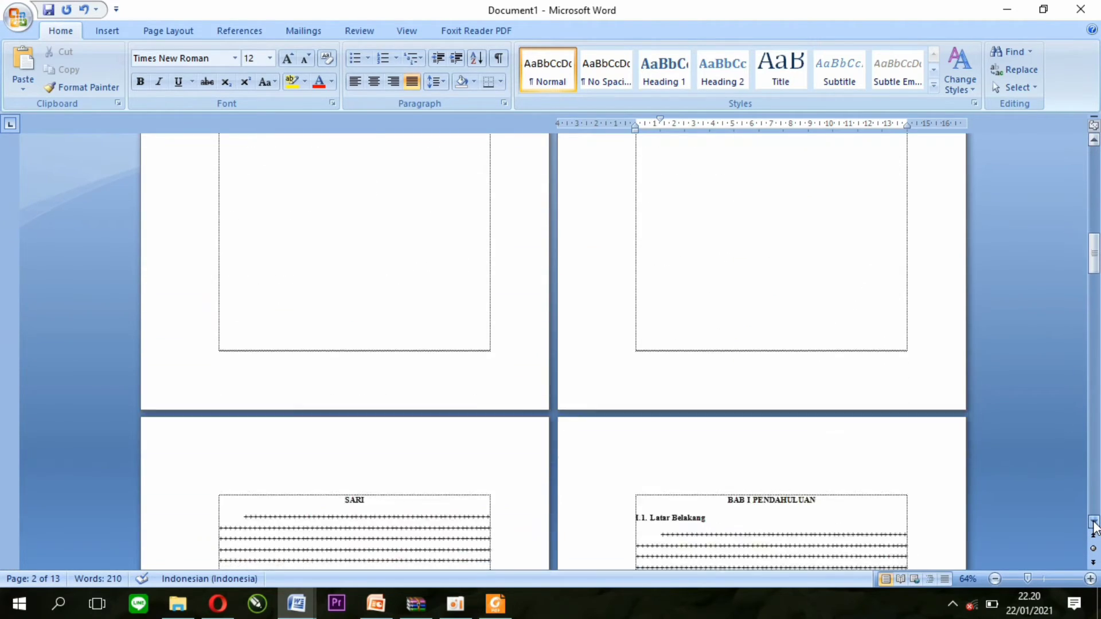
{"action": "scroll", "coordinate": [1094, 527], "scroll_direction": "down", "scroll_amount": 6}
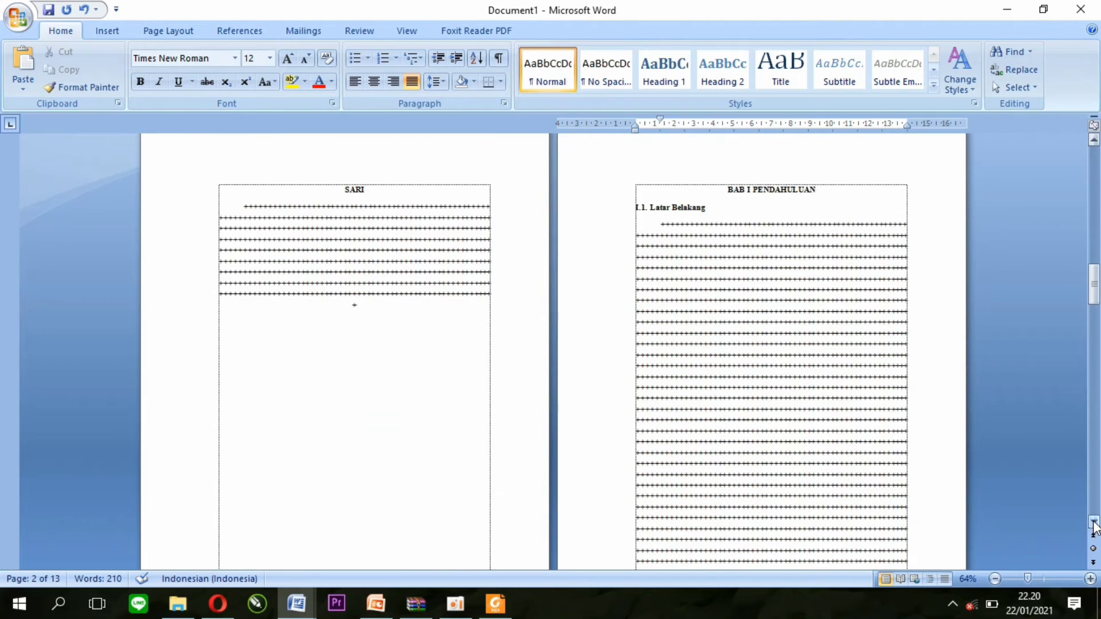
{"action": "scroll", "coordinate": [1094, 526], "scroll_direction": "down", "scroll_amount": 4}
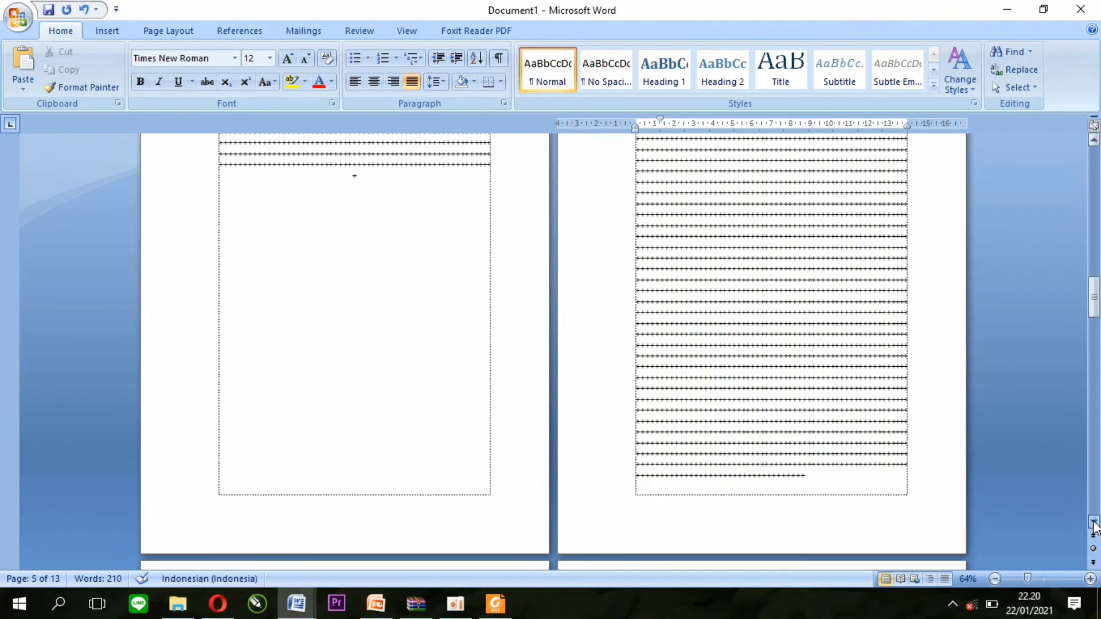
{"action": "scroll", "coordinate": [1094, 526], "scroll_direction": "down", "scroll_amount": 12}
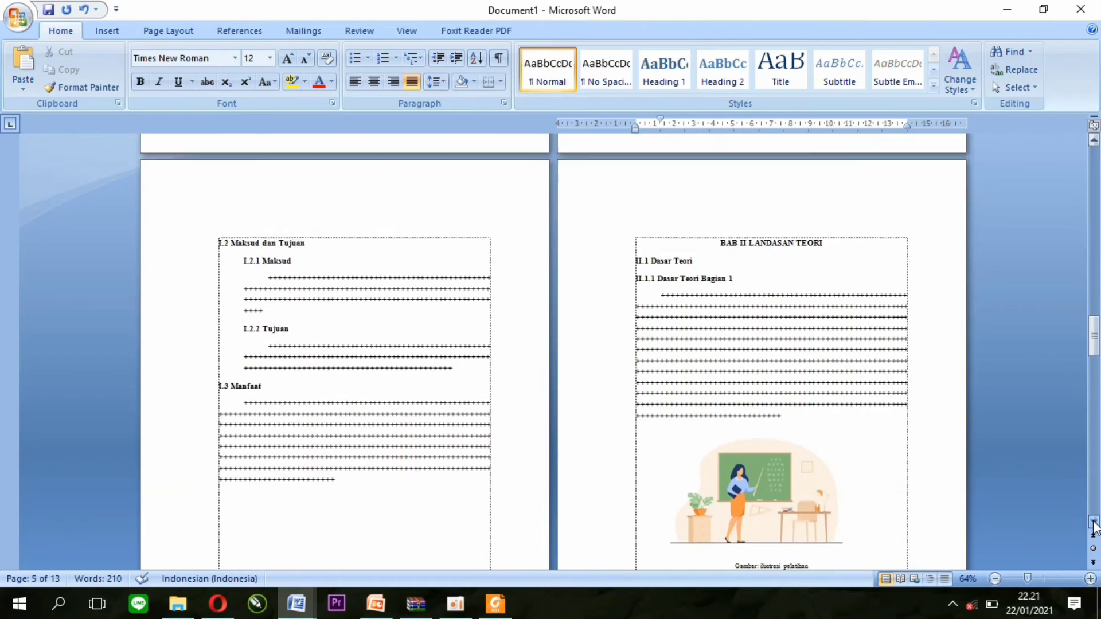
{"action": "scroll", "coordinate": [1094, 526], "scroll_direction": "down", "scroll_amount": 13}
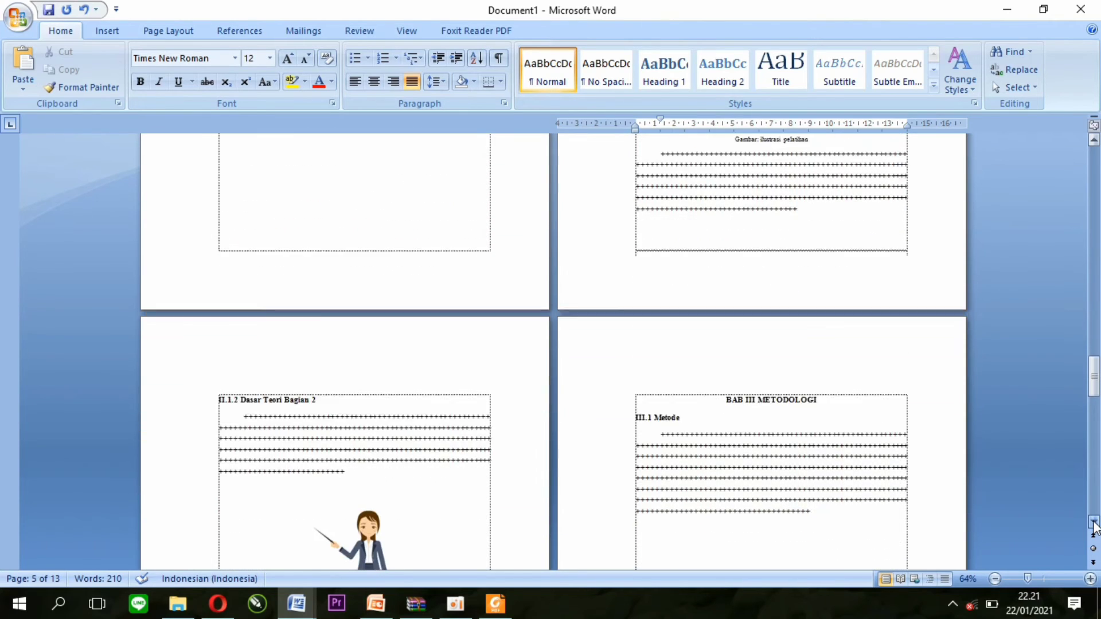
{"action": "scroll", "coordinate": [1094, 526], "scroll_direction": "down", "scroll_amount": 11}
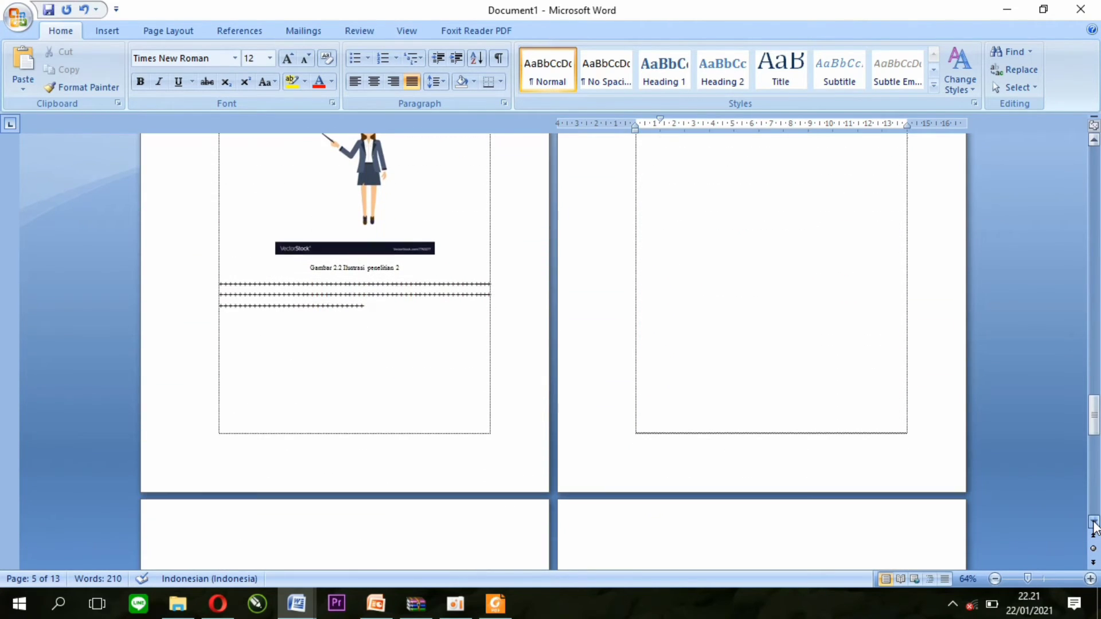
{"action": "left_click_drag", "start_coordinate": [1094, 416], "coordinate": [1096, 175]}
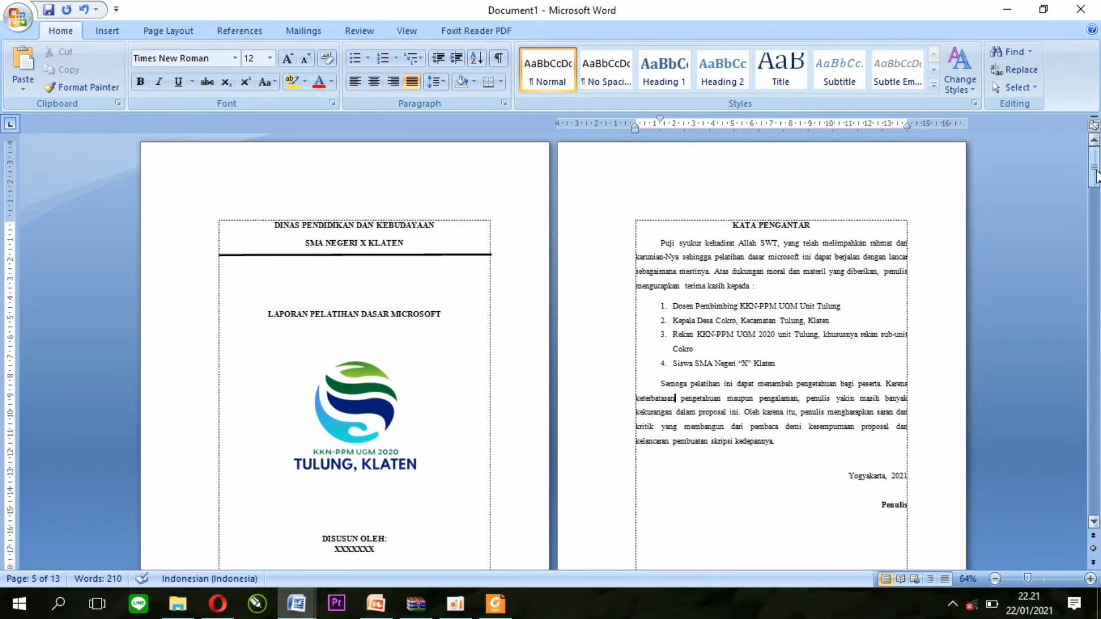
Insert page numbers at the bottom of the pages in the Plain Number 3 style and leave footer editing.
{"action": "left_click", "coordinate": [1094, 522]}
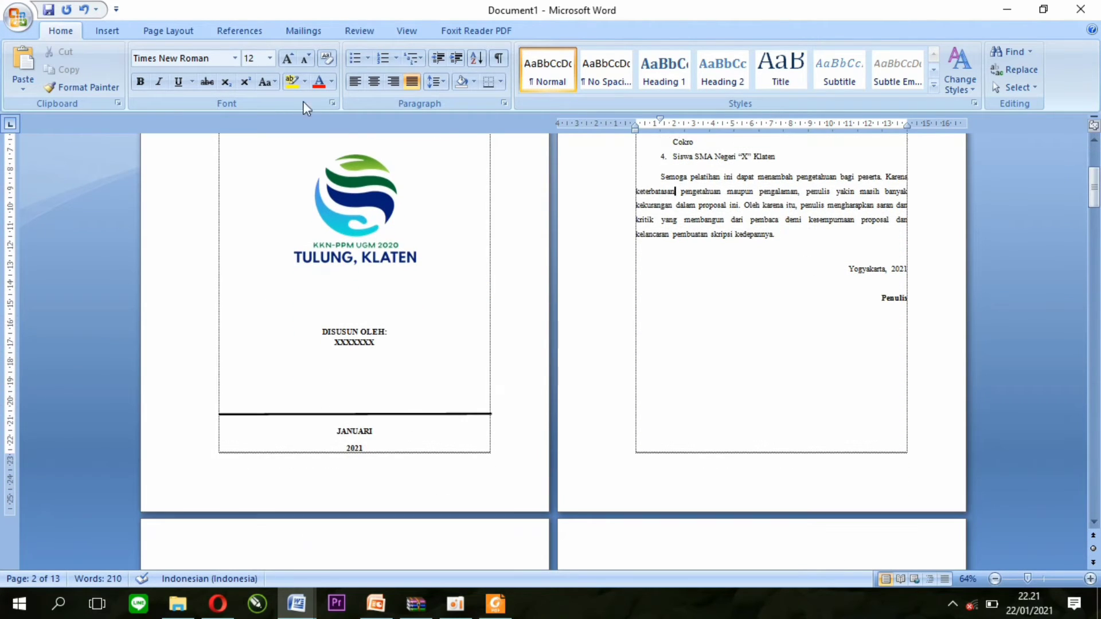
{"action": "left_click", "coordinate": [125, 31]}
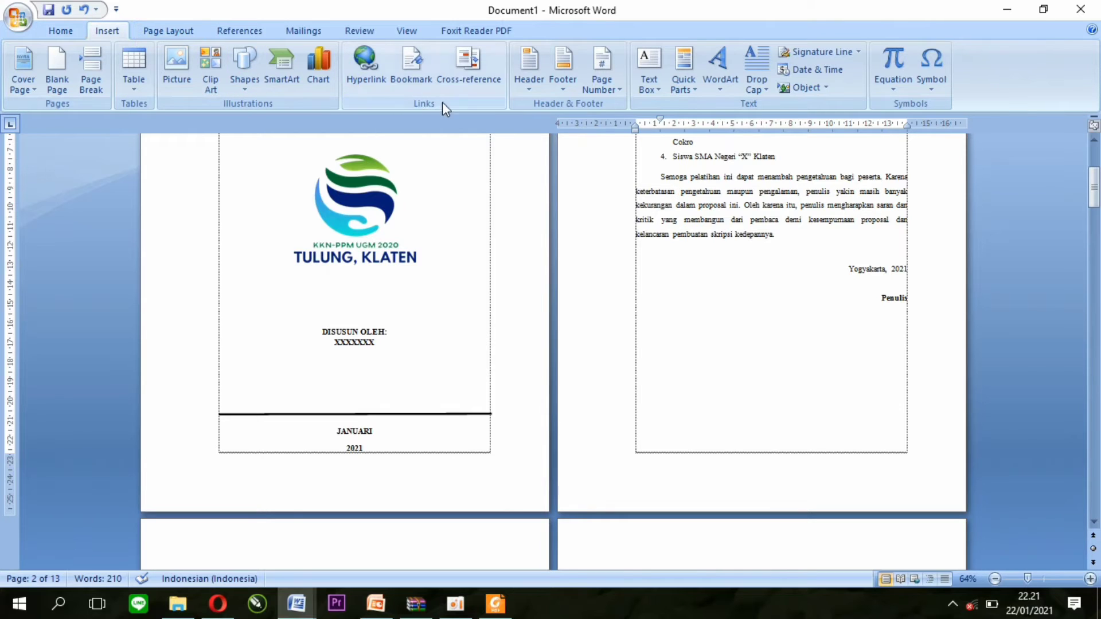
{"action": "left_click", "coordinate": [620, 89]}
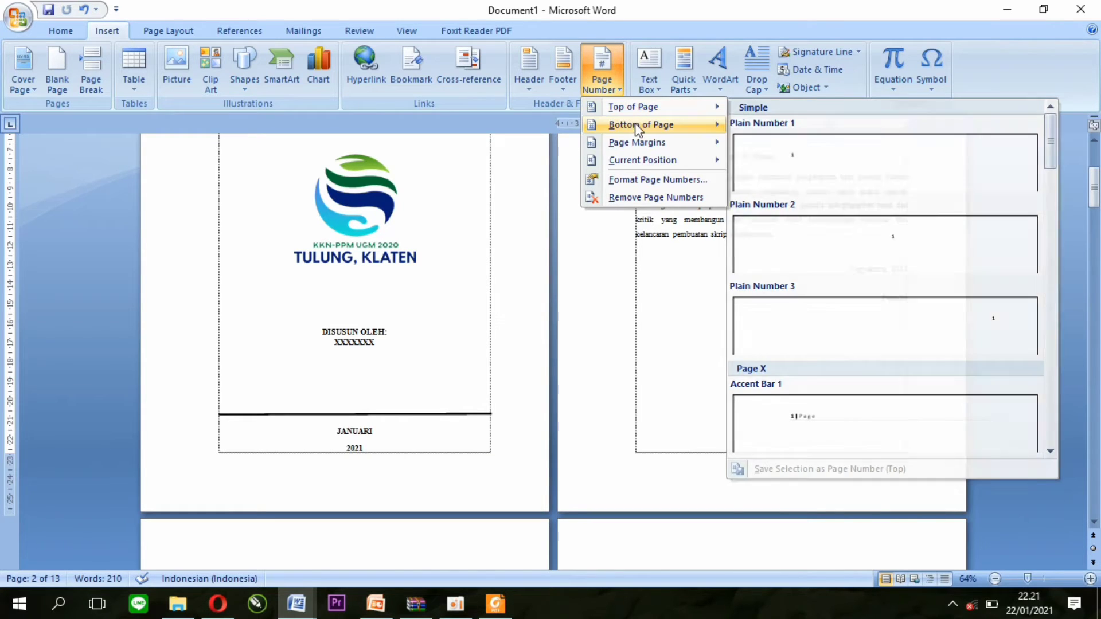
{"action": "mouse_move", "coordinate": [640, 149]}
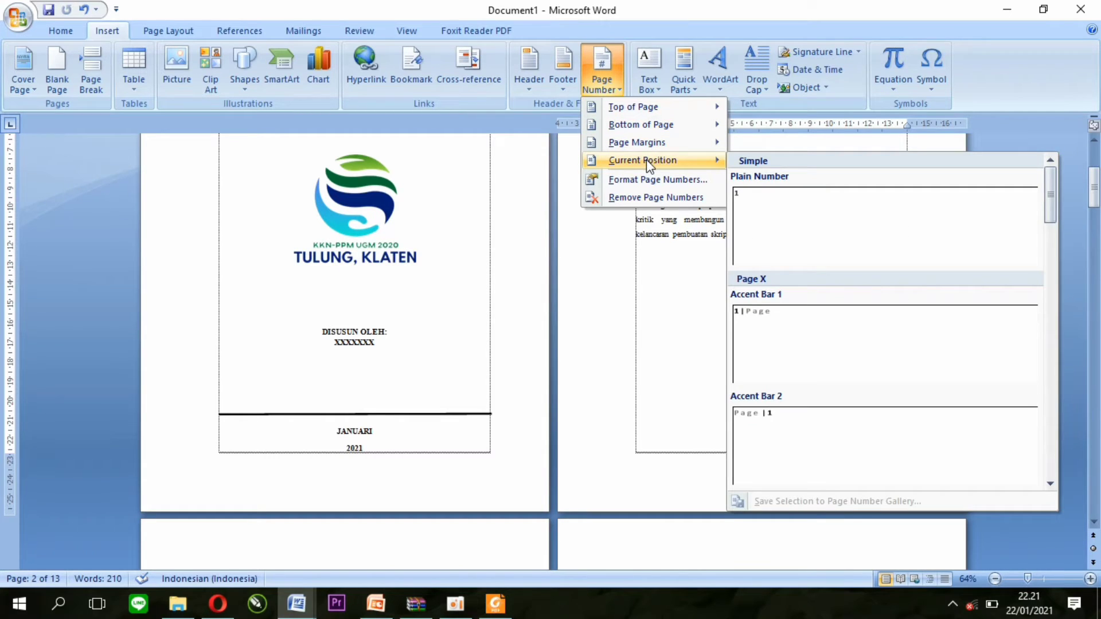
{"action": "mouse_move", "coordinate": [662, 130]}
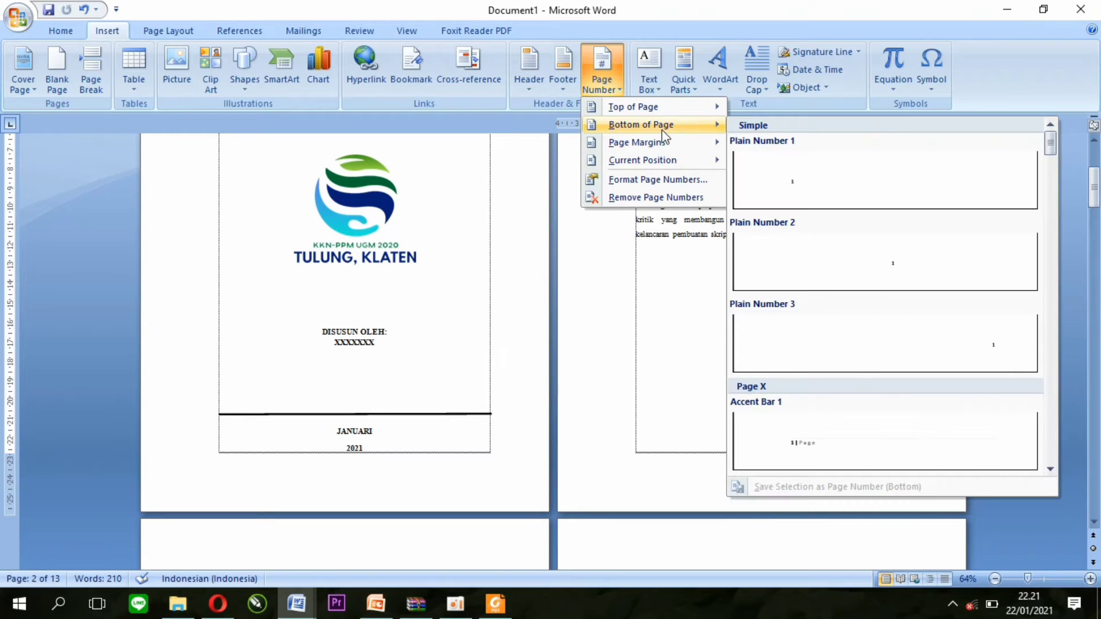
{"action": "left_click", "coordinate": [913, 347]}
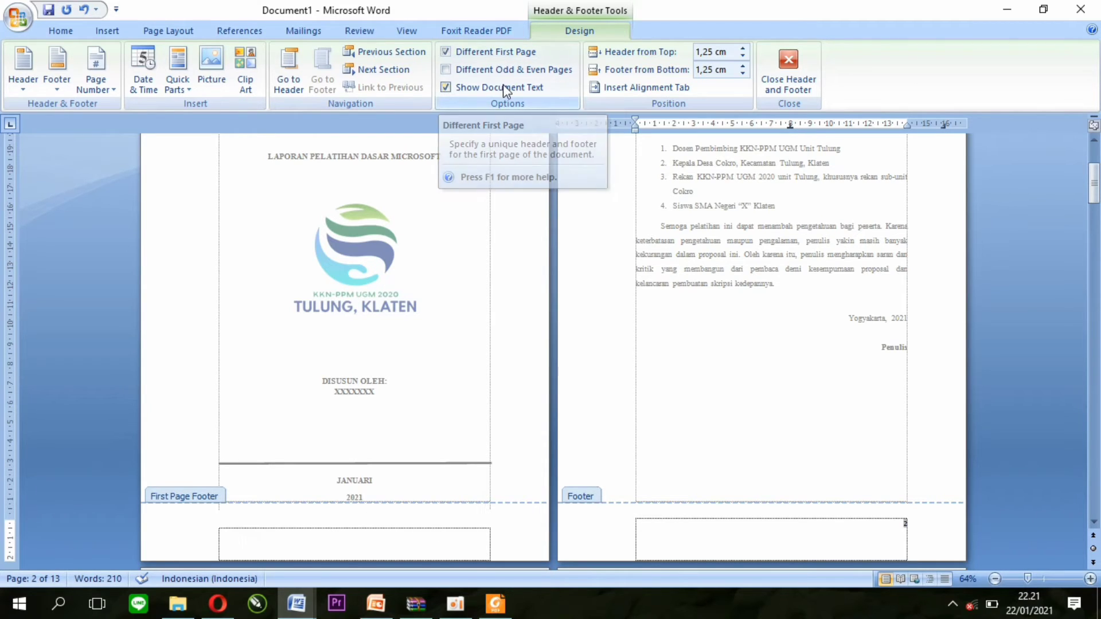
{"action": "left_click", "coordinate": [788, 68]}
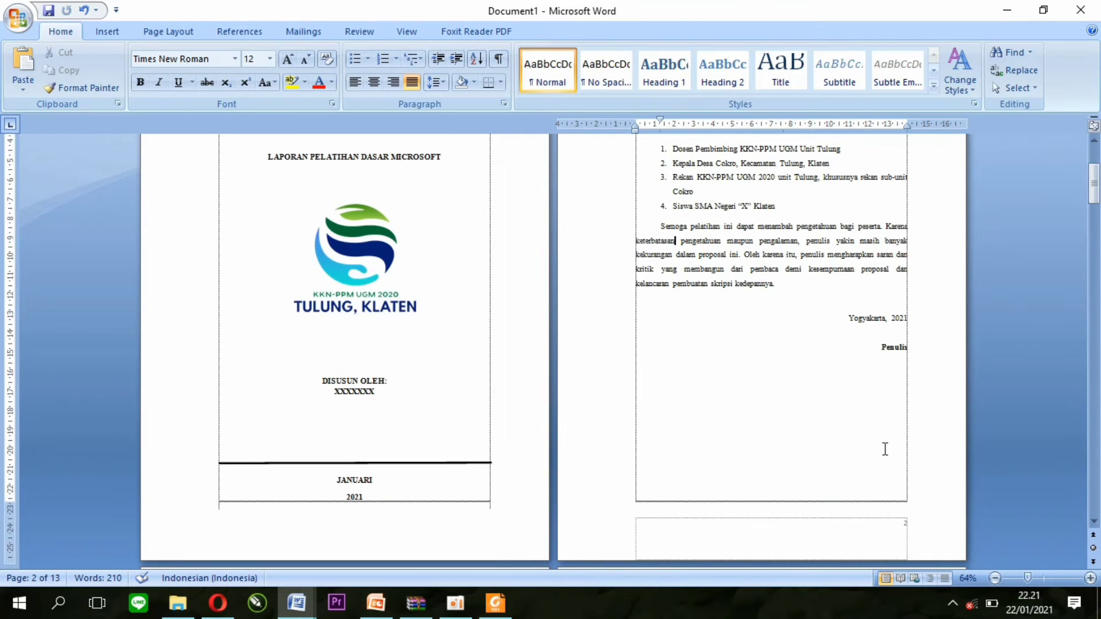
Reopen the KATA PENGANTAR page's footer and format the page numbers as i, ii, iii, ... starting at 1.
{"action": "double_click", "coordinate": [881, 528]}
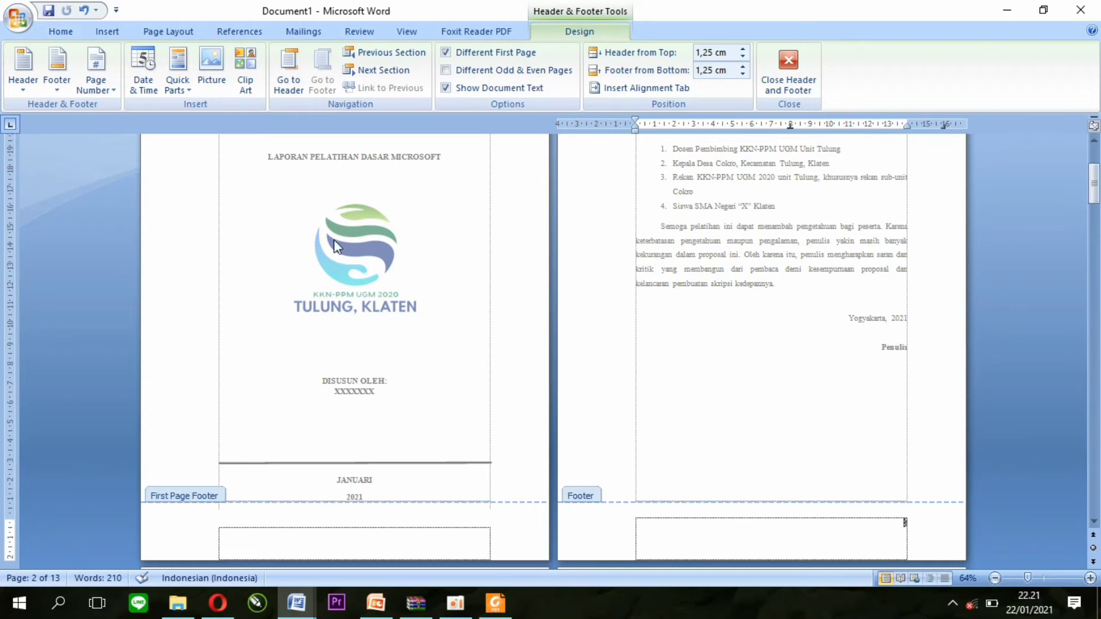
{"action": "left_click", "coordinate": [106, 89]}
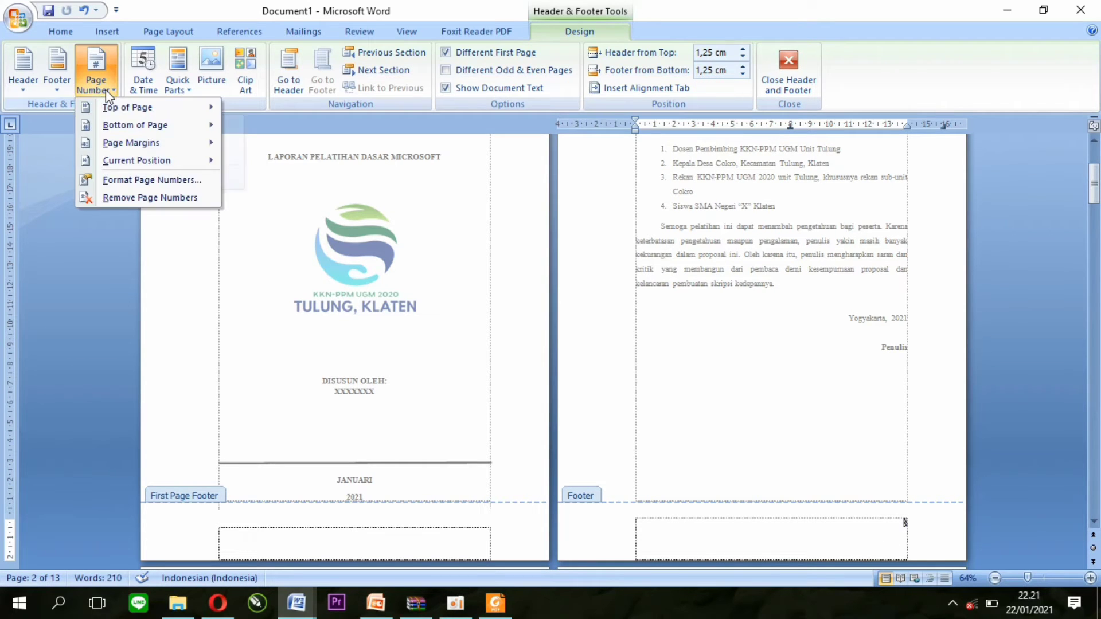
{"action": "left_click", "coordinate": [141, 180]}
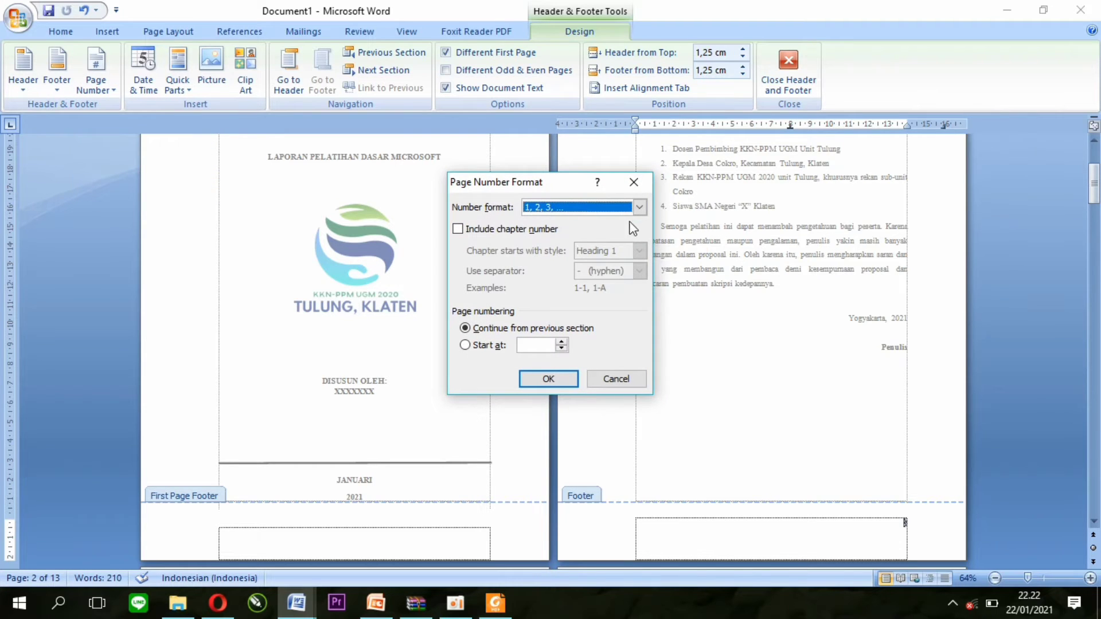
{"action": "left_click", "coordinate": [639, 207]}
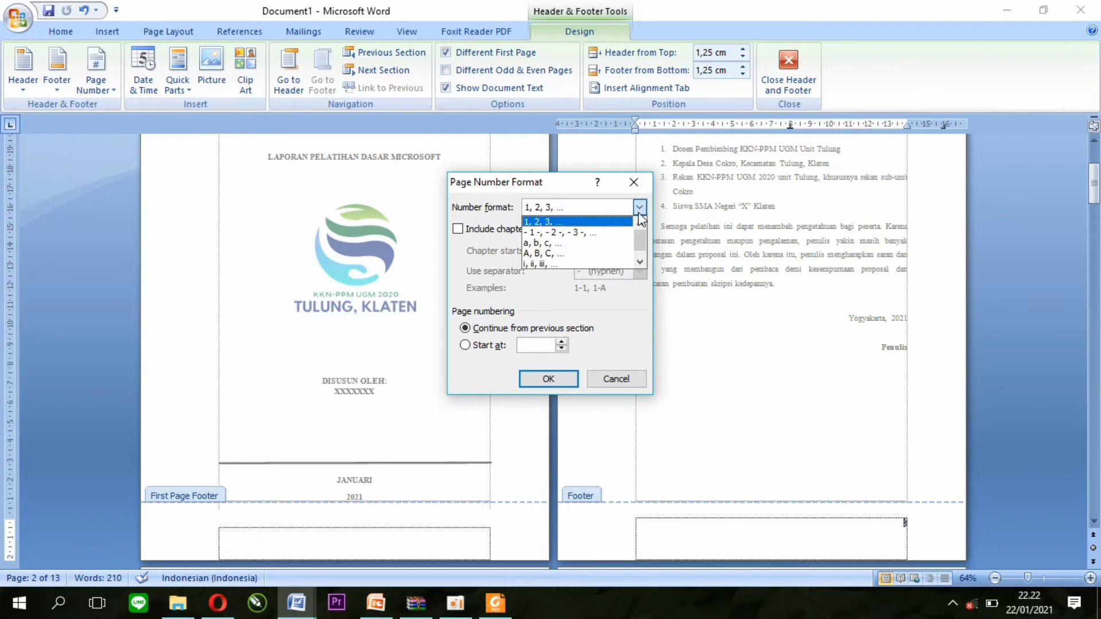
{"action": "left_click", "coordinate": [598, 264]}
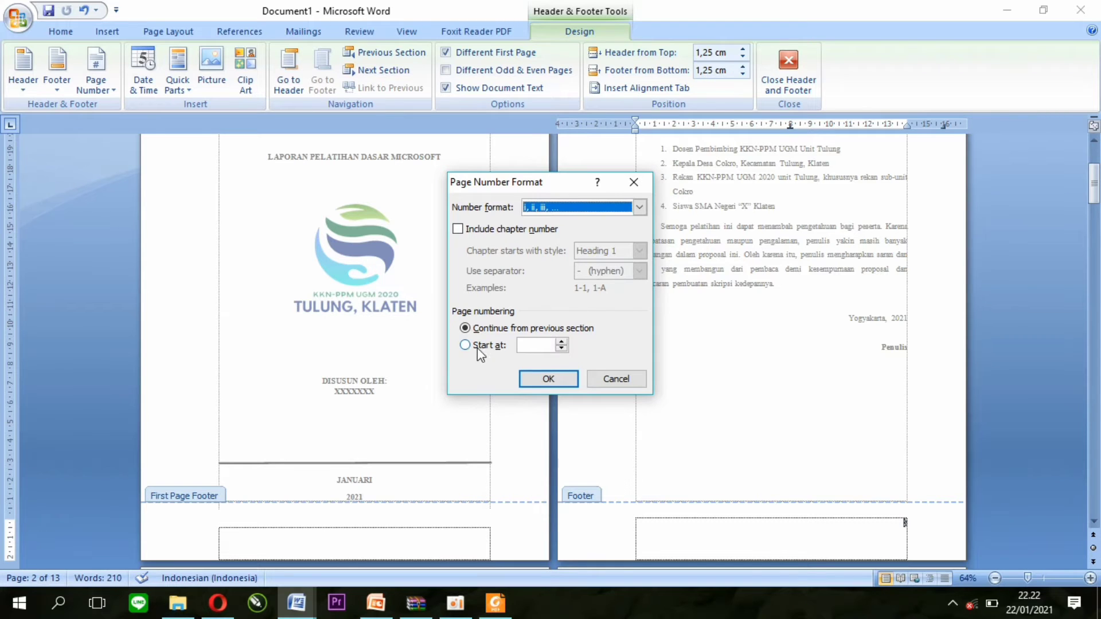
{"action": "left_click", "coordinate": [529, 346]}
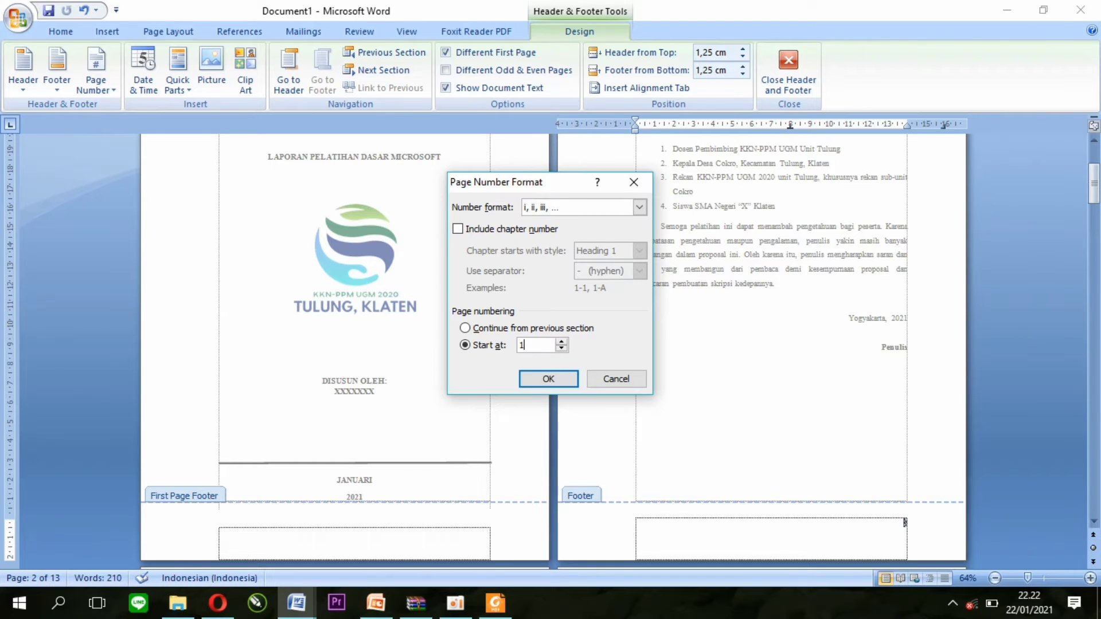
{"action": "left_click", "coordinate": [543, 379]}
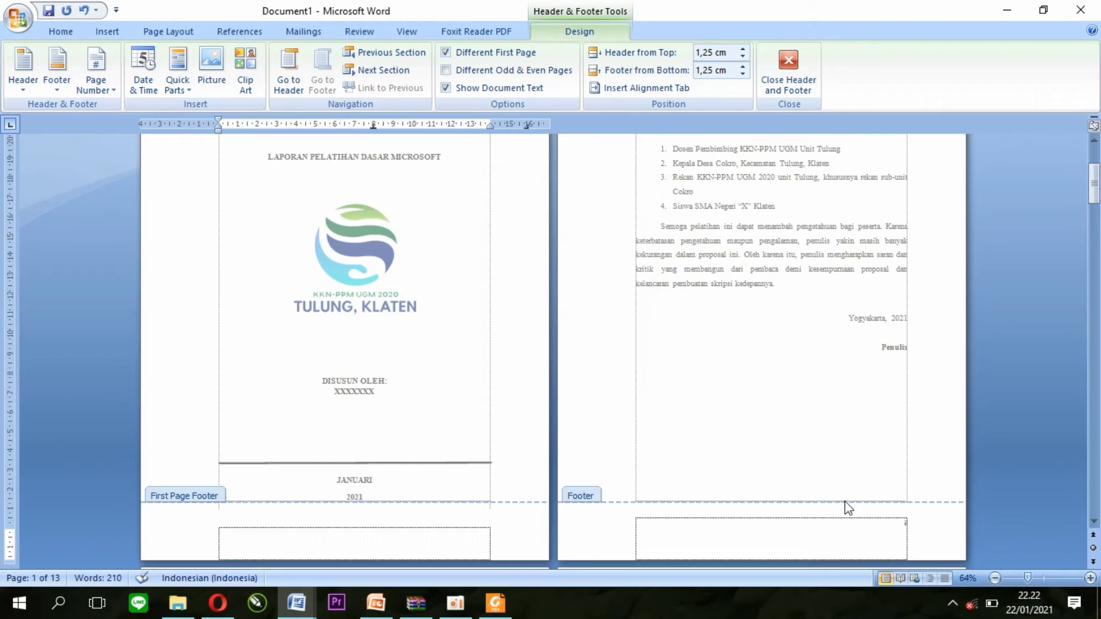
Check the footer numbering from KATA PENGANTAR through the DAFTAR GAMBAR page, and leave footer editing.
{"action": "left_click", "coordinate": [880, 536]}
{"action": "left_click", "coordinate": [1095, 521]}
{"action": "left_click", "coordinate": [1095, 521]}
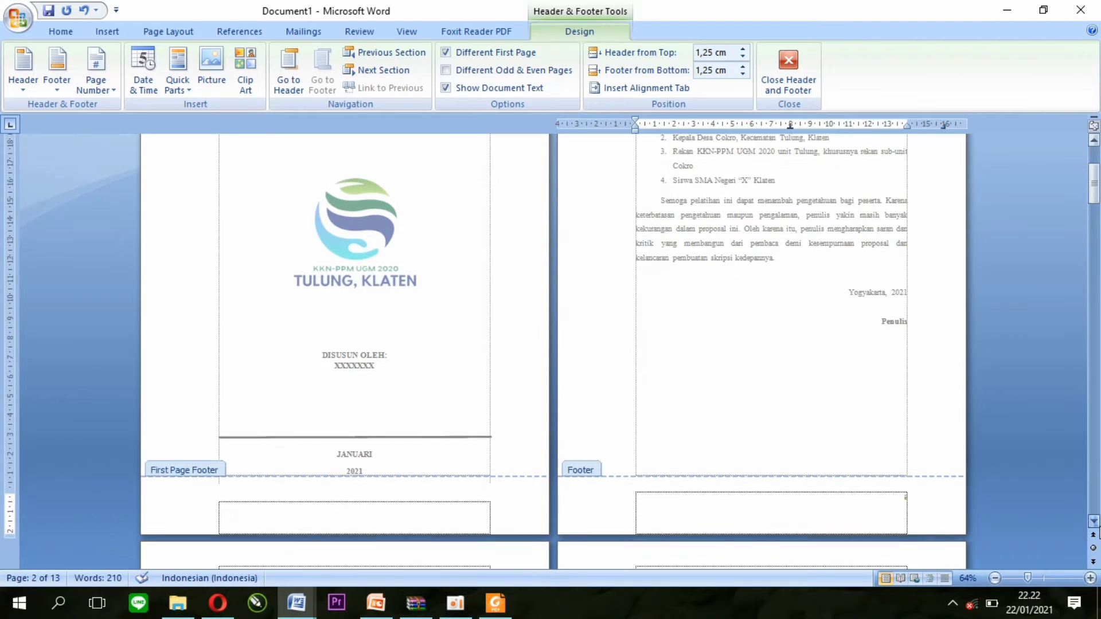
{"action": "left_click", "coordinate": [1094, 522]}
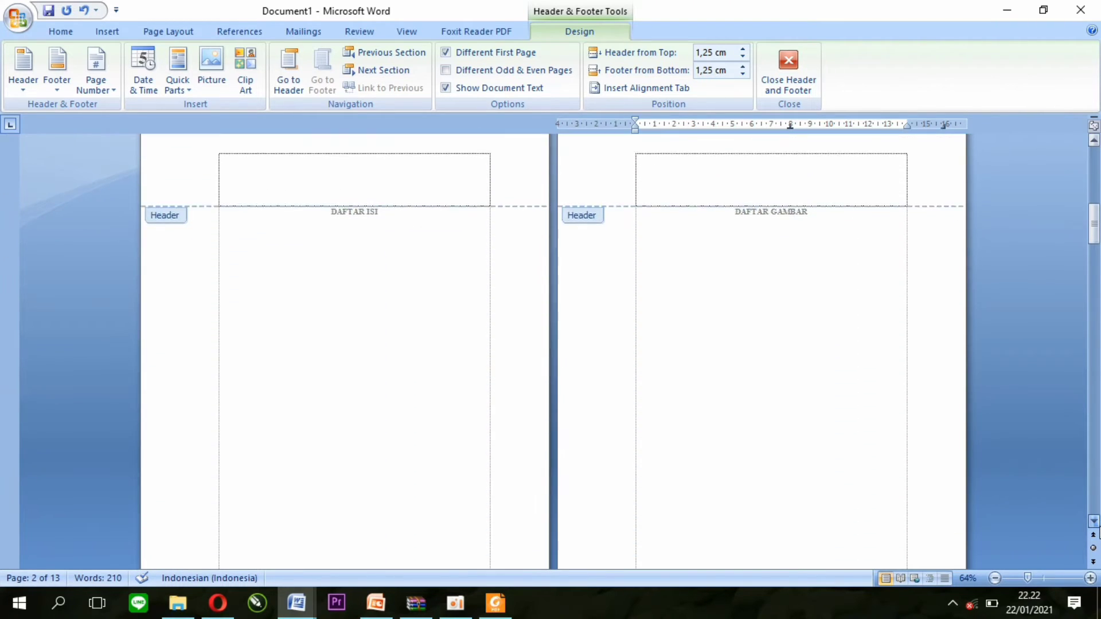
{"action": "left_click", "coordinate": [1094, 522]}
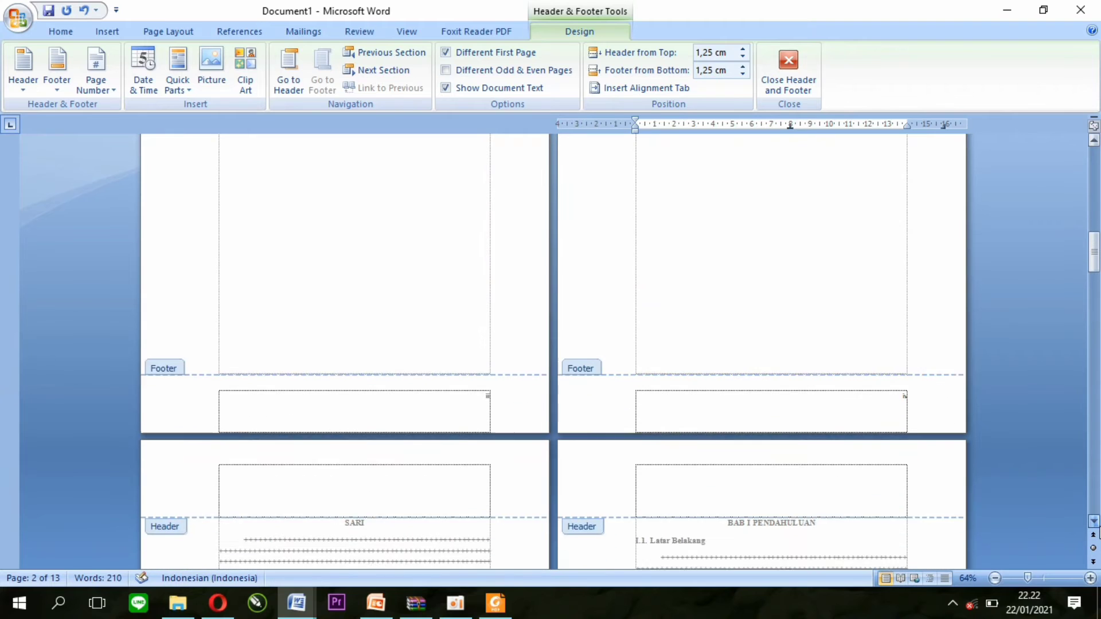
{"action": "left_click", "coordinate": [1095, 522]}
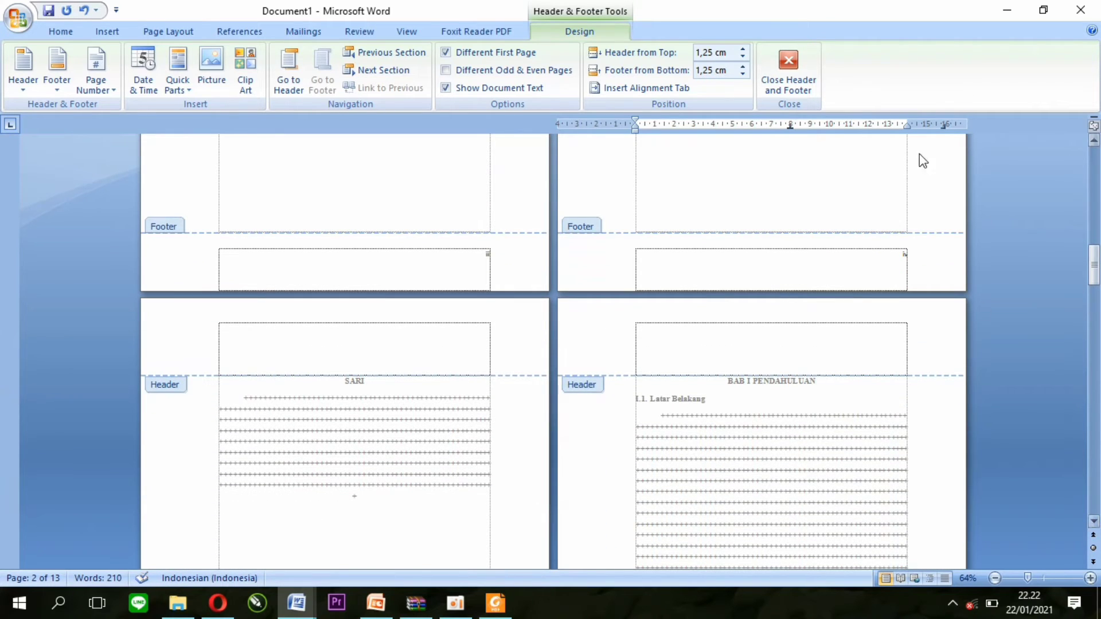
{"action": "left_click", "coordinate": [790, 71]}
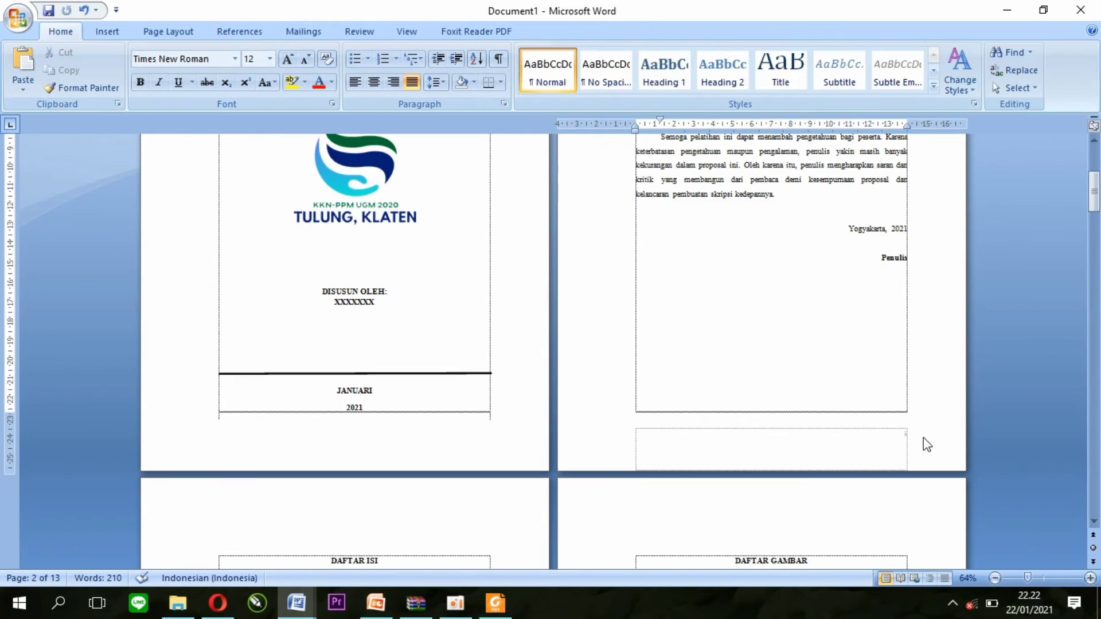
Insert a Next Page section break on the empty line at the end of the SARI page, before BAB I PENDAHULUAN.
{"action": "left_click", "coordinate": [1093, 521]}
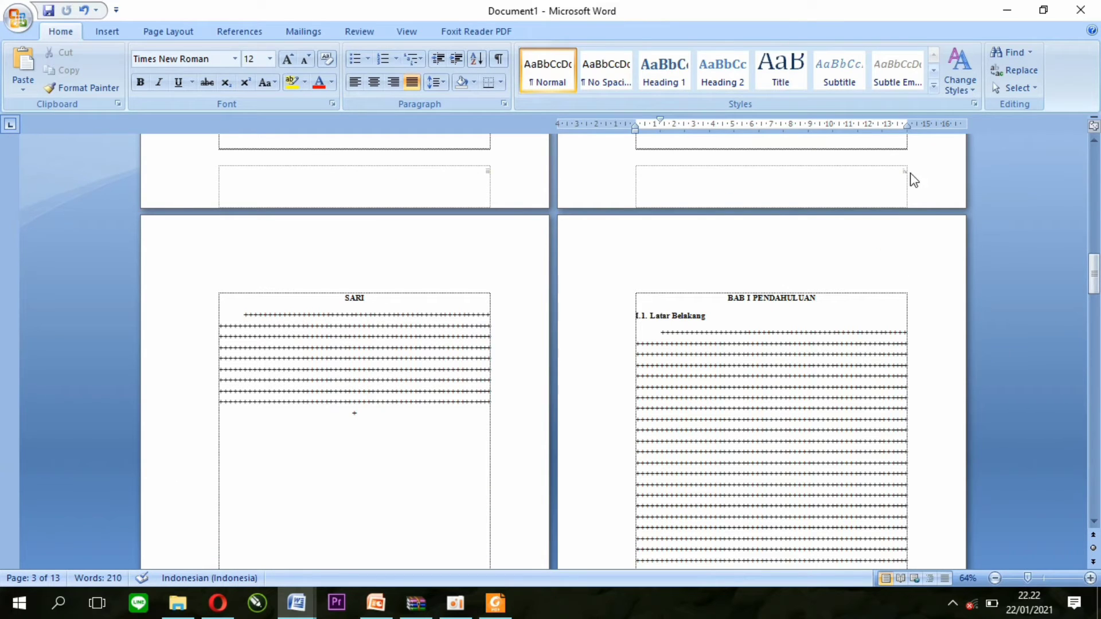
{"action": "left_click", "coordinate": [1094, 521]}
{"action": "scroll", "coordinate": [354, 420], "scroll_direction": "down", "scroll_amount": 7}
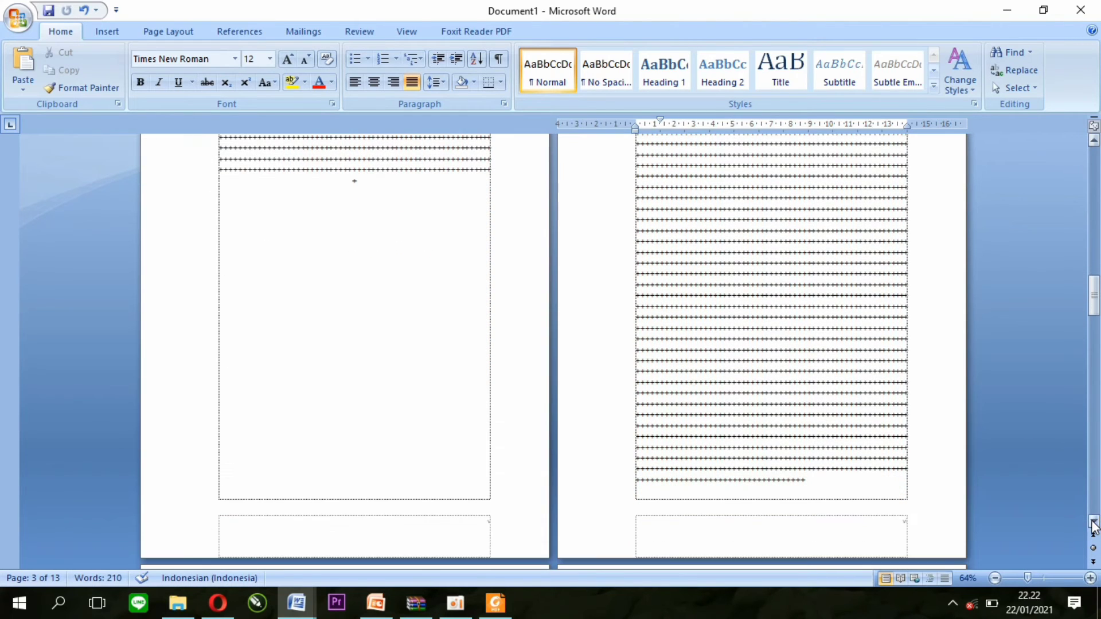
{"action": "left_click", "coordinate": [406, 463]}
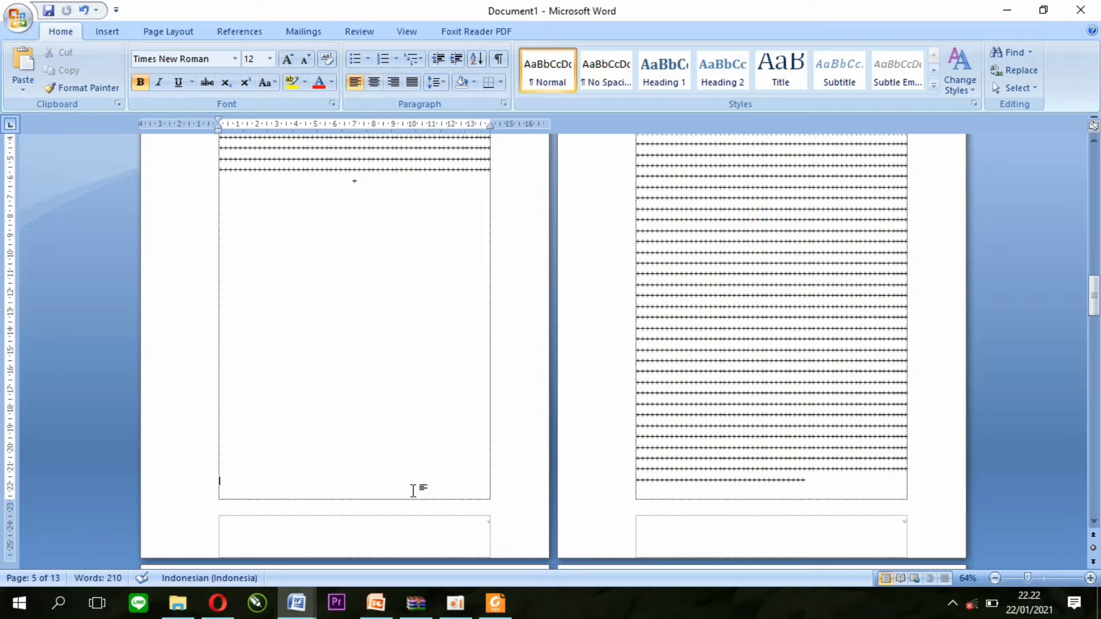
{"action": "left_click", "coordinate": [172, 28]}
{"action": "left_click", "coordinate": [305, 53]}
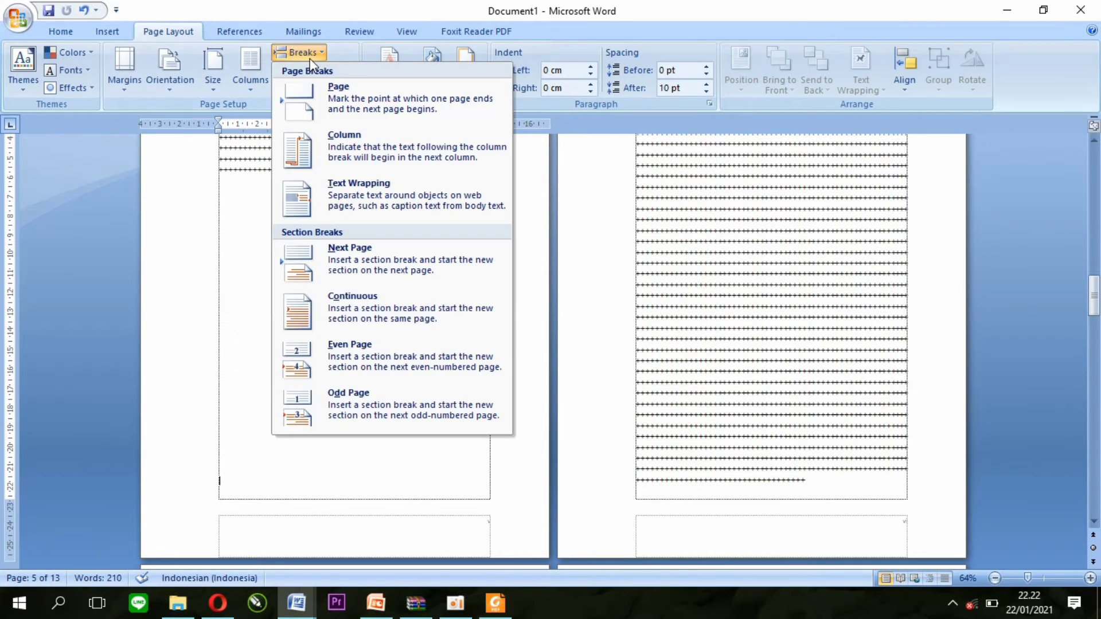
{"action": "left_click", "coordinate": [352, 260]}
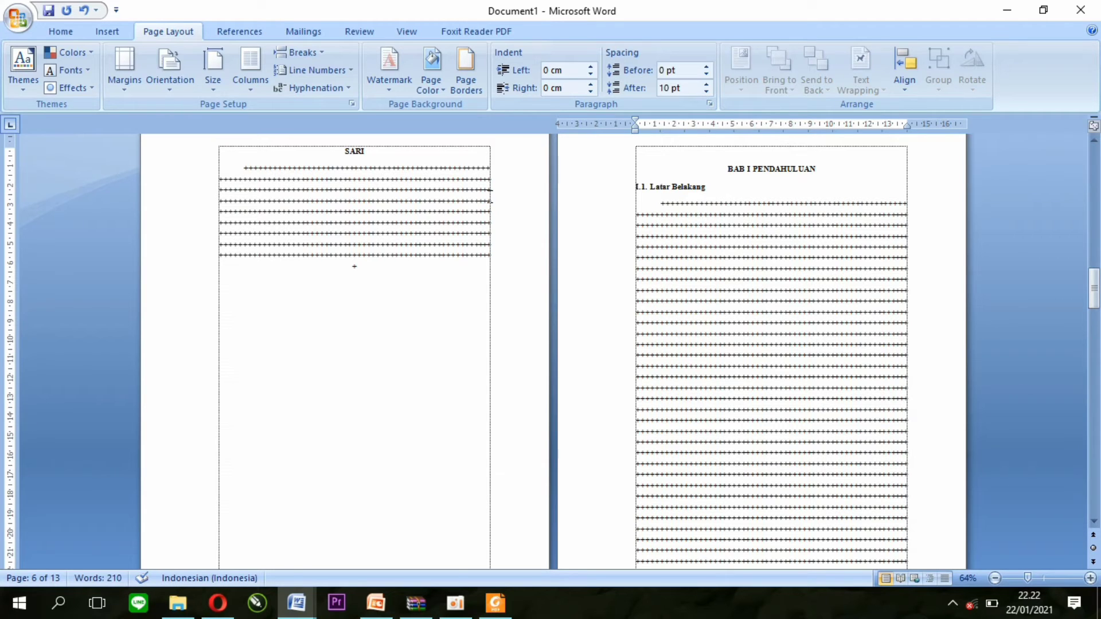
Insert page numbers at the bottom of the pages in the section starting with BAB I PENDAHULUAN, in the Plain Number 3 style.
{"action": "scroll", "coordinate": [1095, 521], "scroll_direction": "down", "scroll_amount": 5}
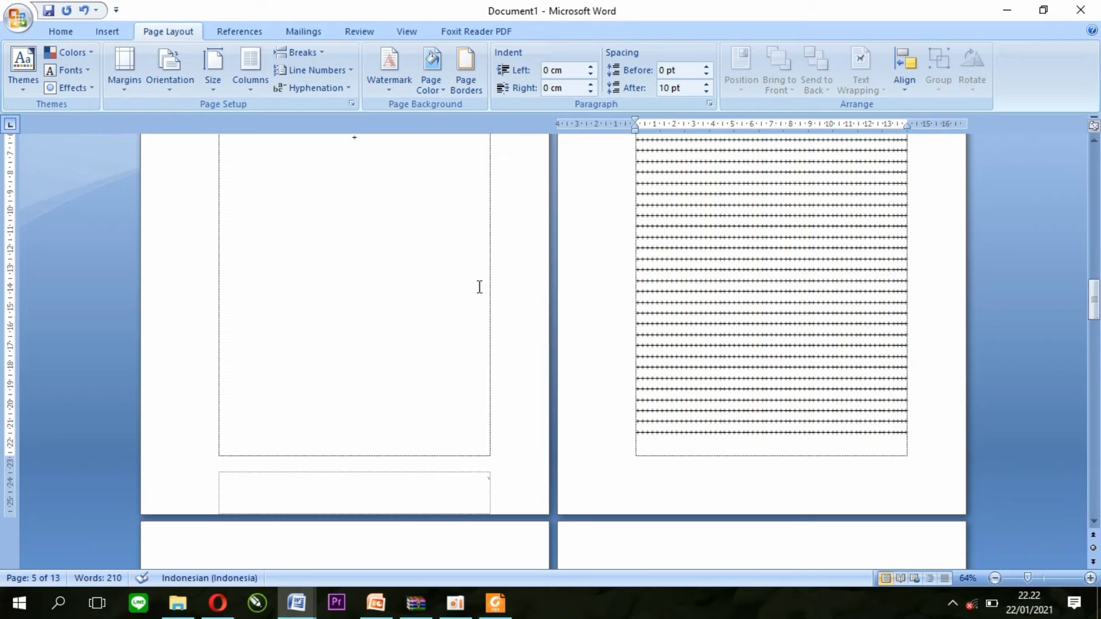
{"action": "left_click", "coordinate": [850, 444]}
{"action": "left_click", "coordinate": [921, 437]}
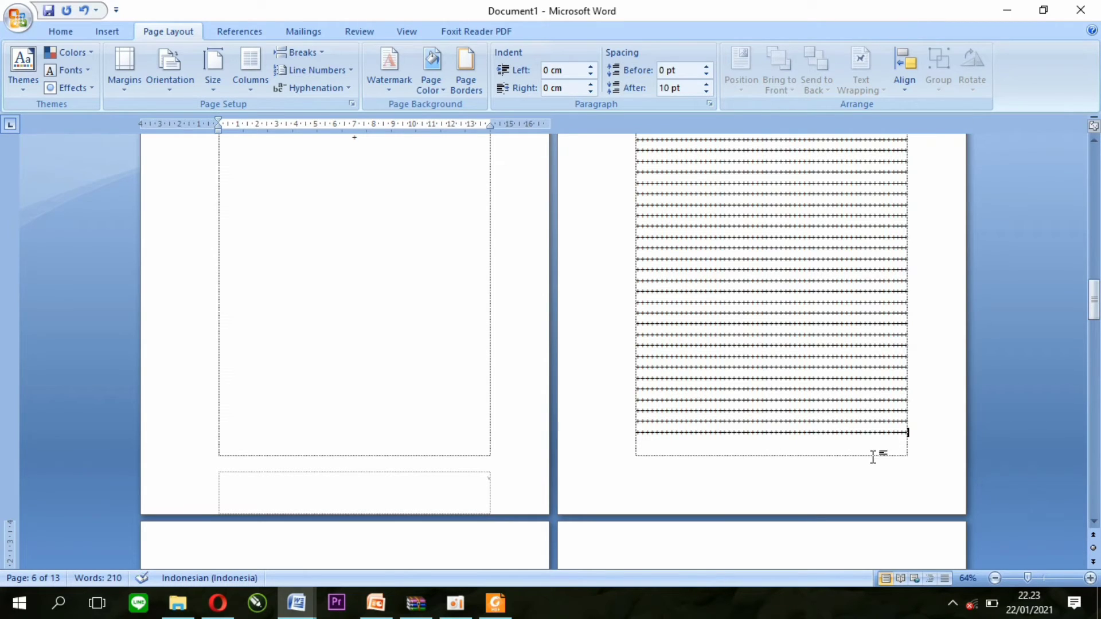
{"action": "left_click", "coordinate": [118, 33]}
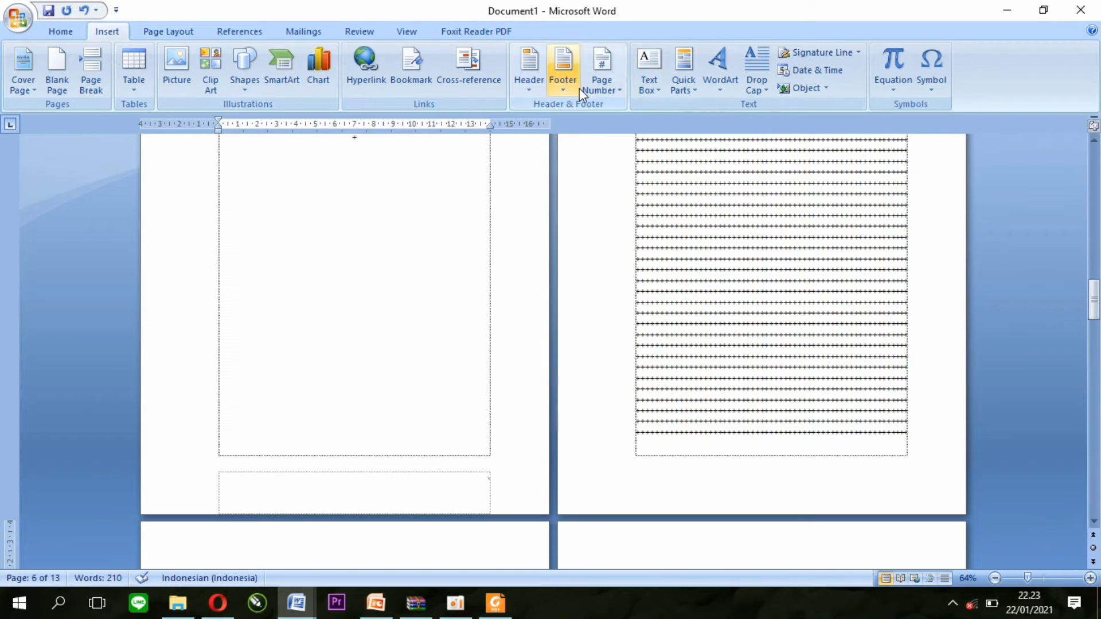
{"action": "left_click", "coordinate": [618, 87]}
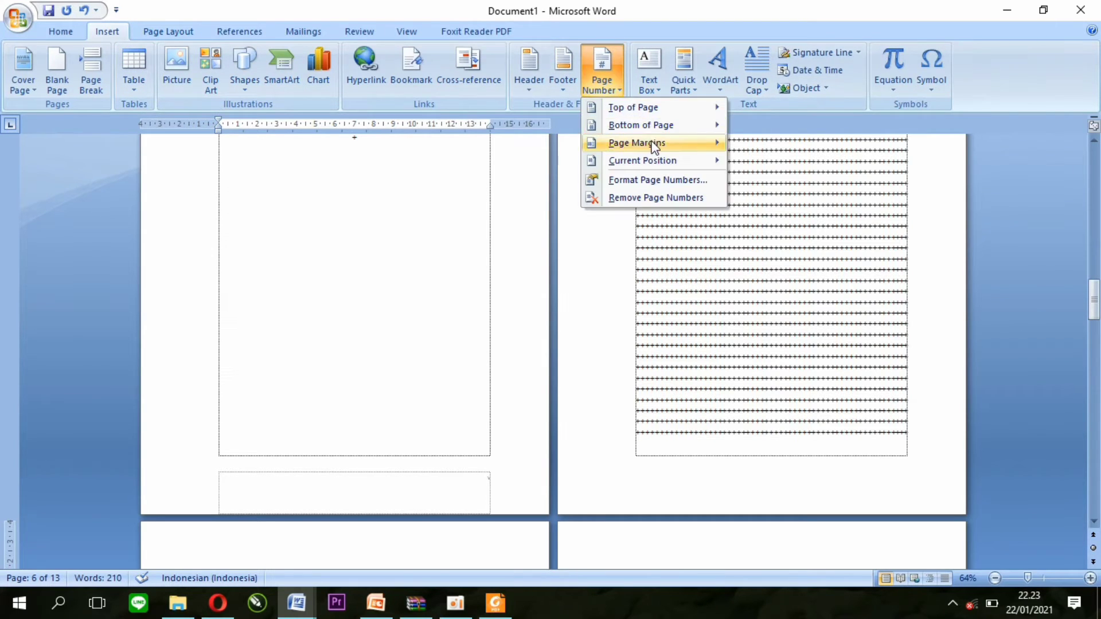
{"action": "mouse_move", "coordinate": [653, 139]}
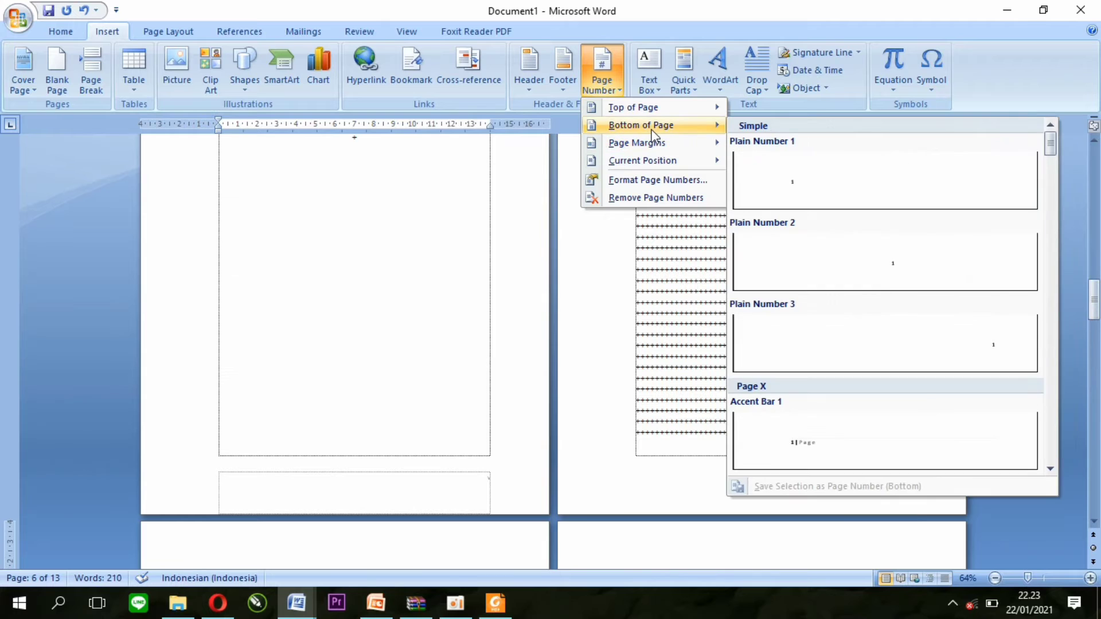
{"action": "left_click", "coordinate": [906, 350]}
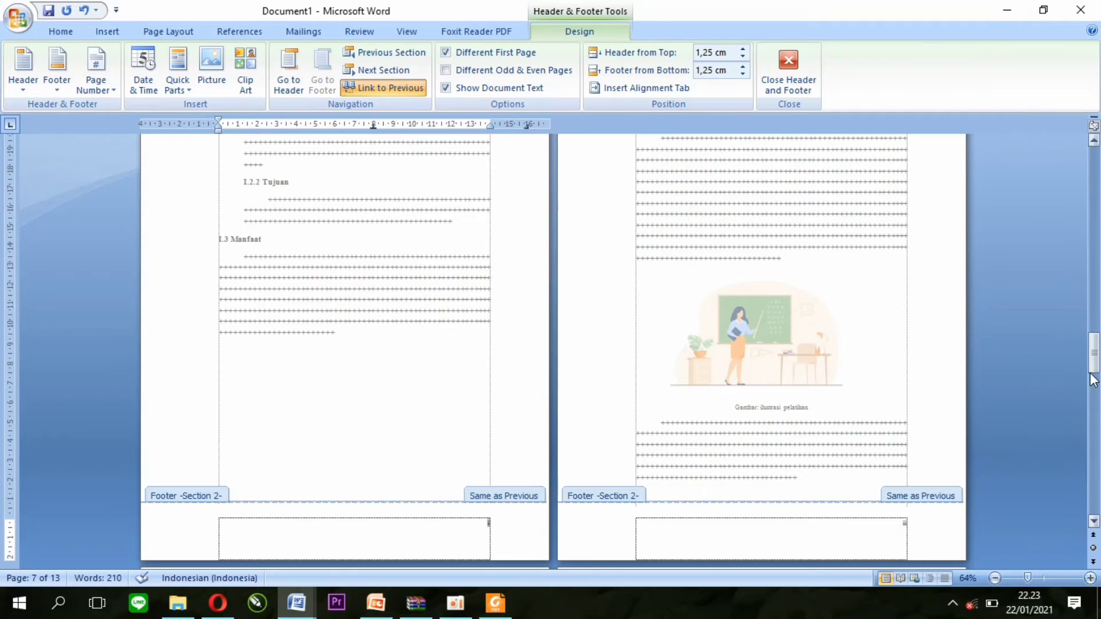
Turn off the different first page option for Section 2 from the footer of the BAB I PENDAHULUAN page.
{"action": "left_click_drag", "start_coordinate": [1094, 365], "coordinate": [1099, 347]}
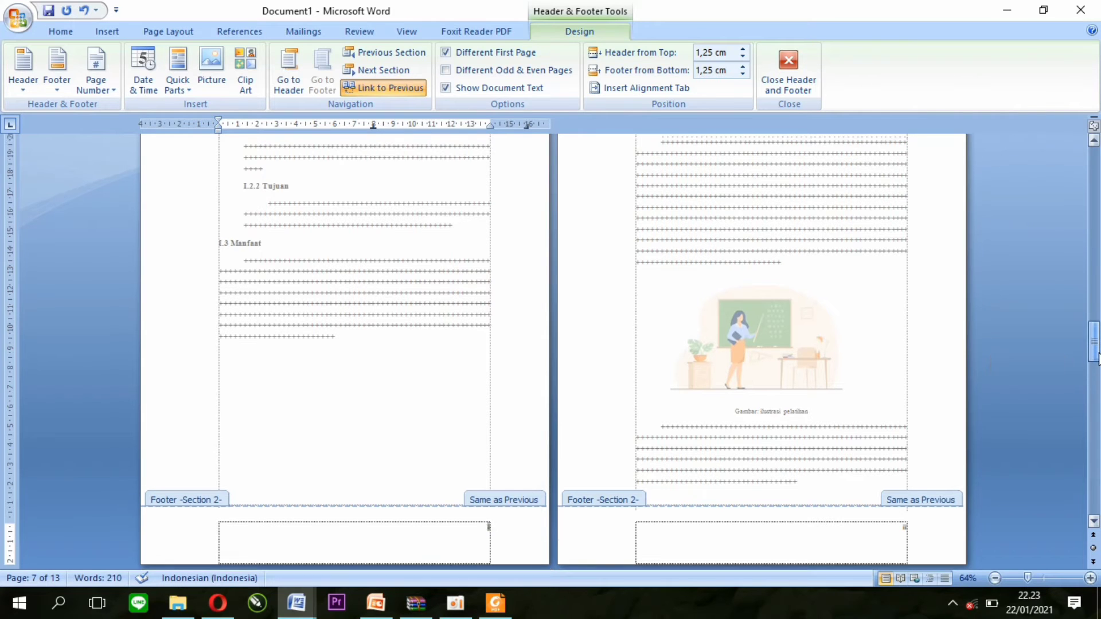
{"action": "left_click", "coordinate": [1094, 141]}
{"action": "left_click", "coordinate": [1095, 142]}
{"action": "left_click", "coordinate": [1095, 142]}
{"action": "left_click", "coordinate": [1095, 143]}
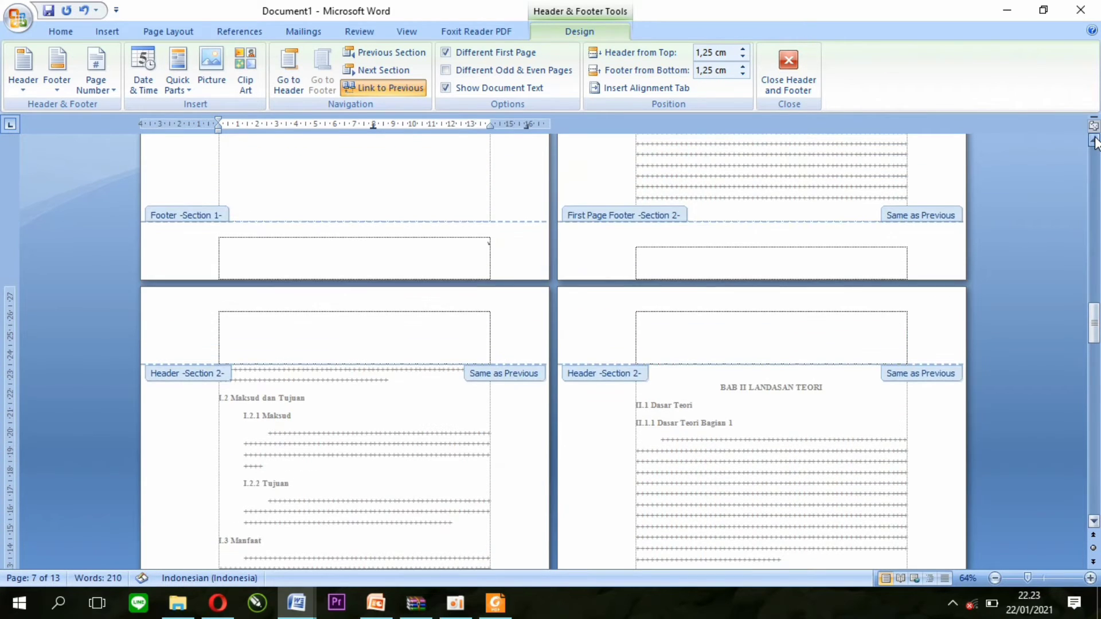
{"action": "left_click_drag", "start_coordinate": [1095, 142], "coordinate": [1095, 143]}
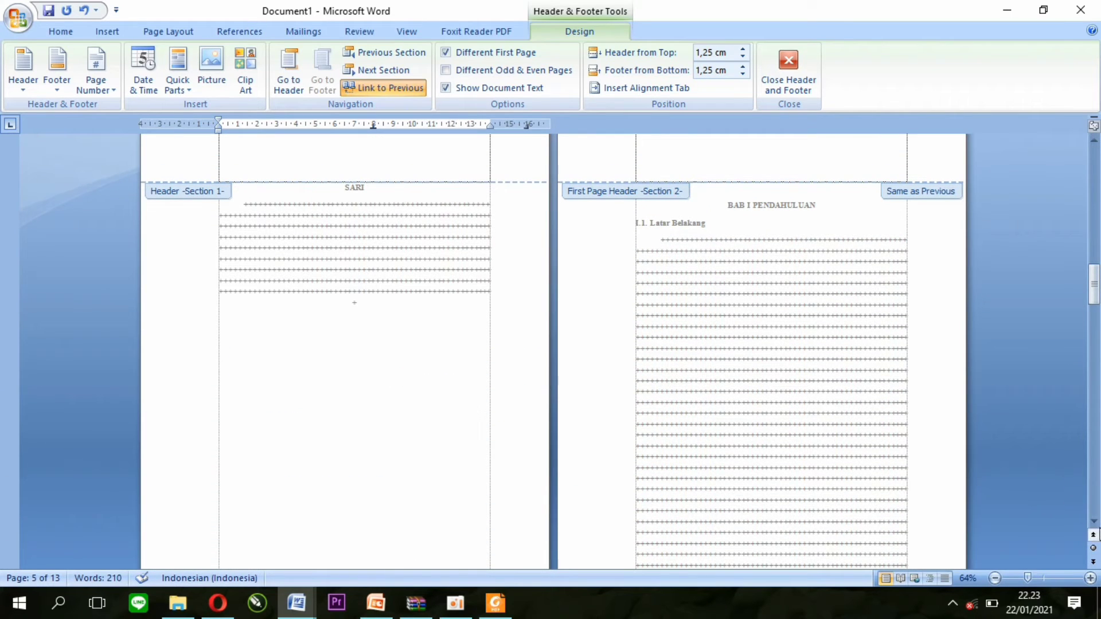
{"action": "left_click_drag", "start_coordinate": [1094, 522], "coordinate": [1094, 521]}
{"action": "left_click", "coordinate": [904, 467]}
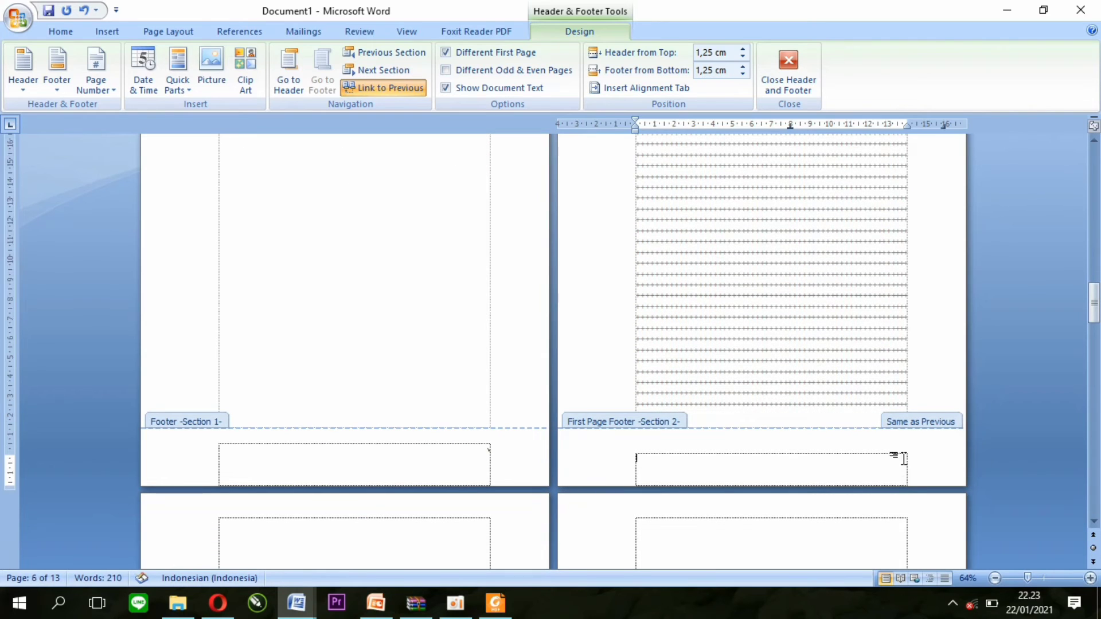
{"action": "left_click", "coordinate": [450, 50]}
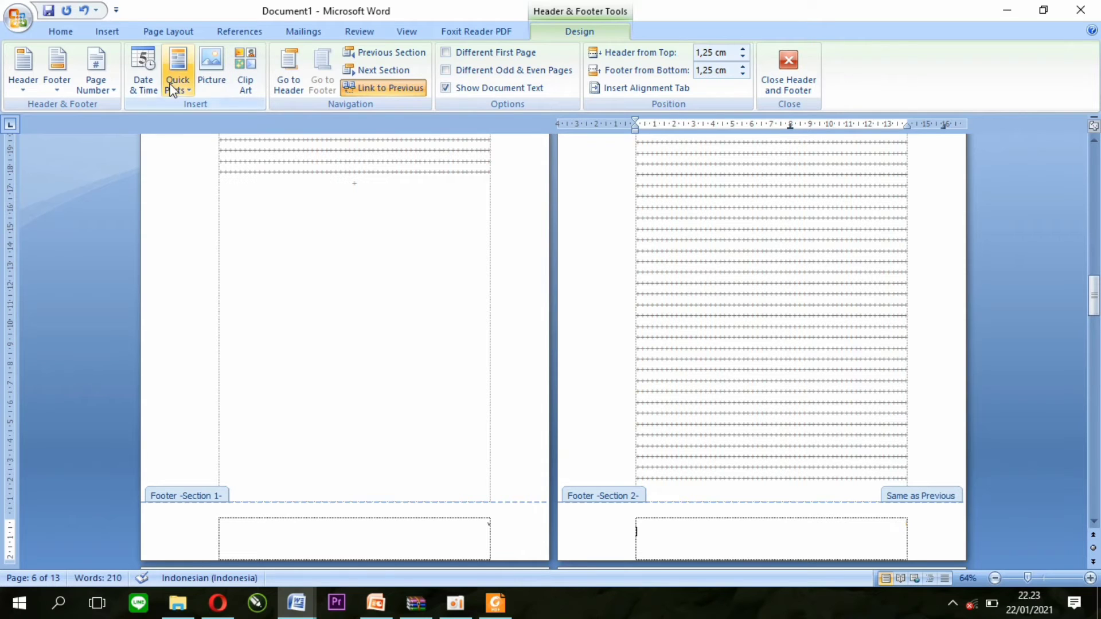
Format the Section 2 page numbers as 1, 2, 3, ... starting at 1, and leave footer editing.
{"action": "left_click", "coordinate": [111, 88]}
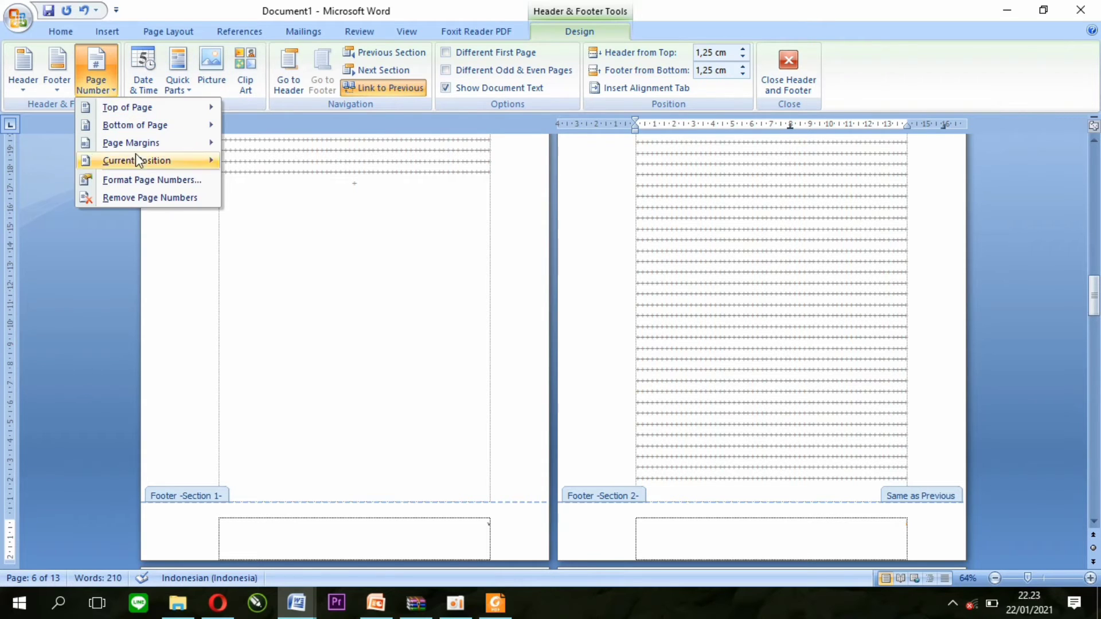
{"action": "left_click", "coordinate": [153, 180]}
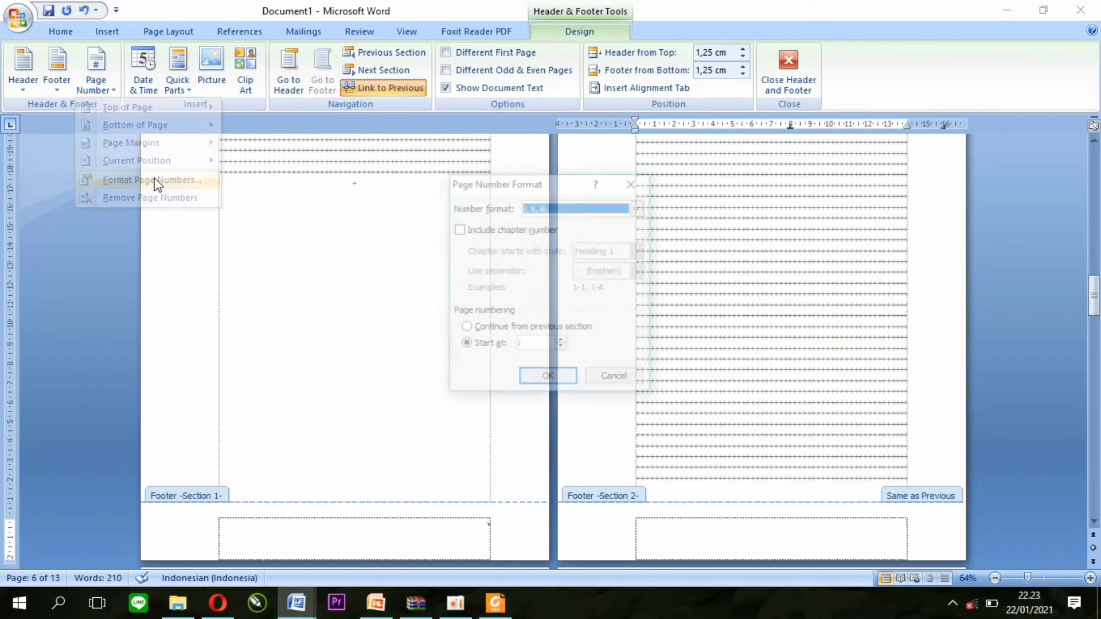
{"action": "left_click", "coordinate": [641, 208]}
{"action": "left_click", "coordinate": [592, 222]}
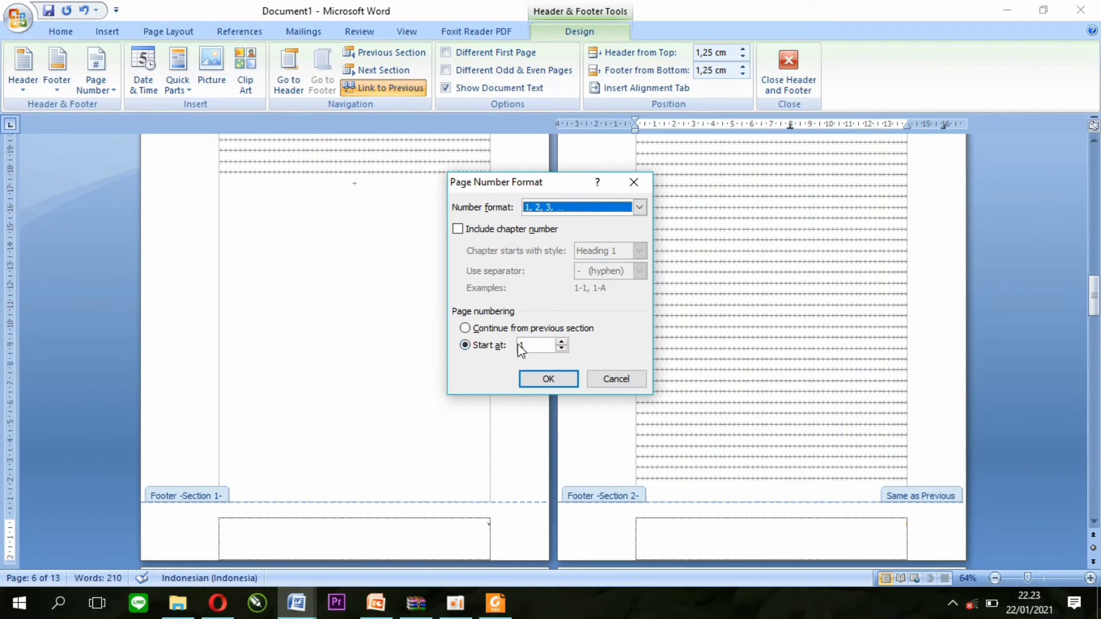
{"action": "left_click", "coordinate": [542, 374]}
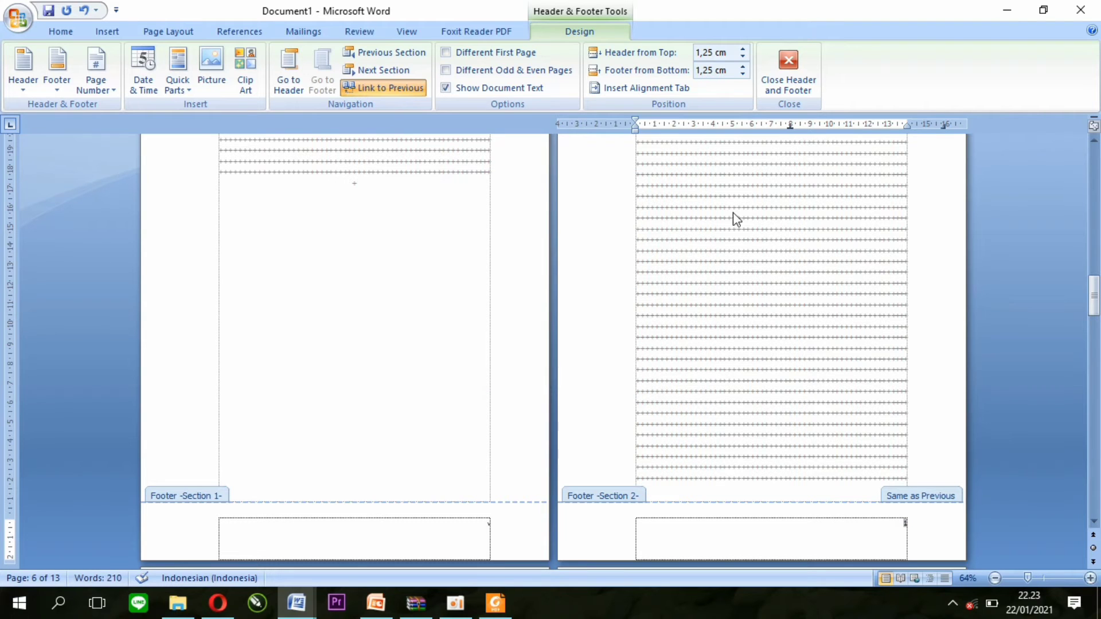
{"action": "left_click", "coordinate": [778, 81]}
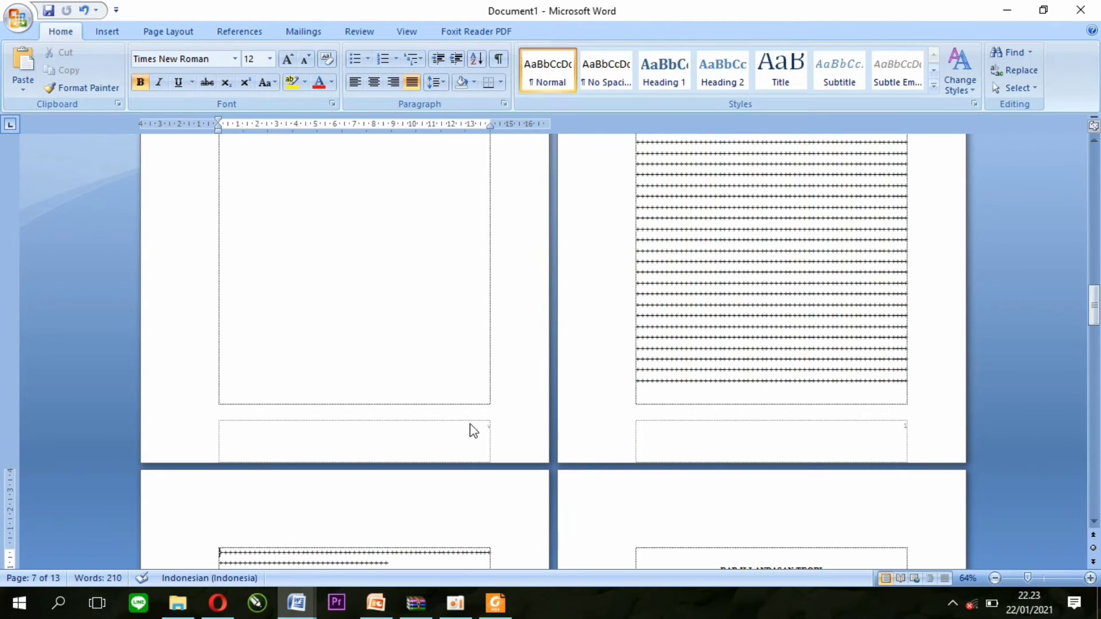
Start a new citation source of type Book on the empty line under the DAFTAR PUSTAKA heading.
{"action": "left_click", "coordinate": [1042, 578]}
{"action": "left_click_drag", "start_coordinate": [1094, 325], "coordinate": [1094, 284]}
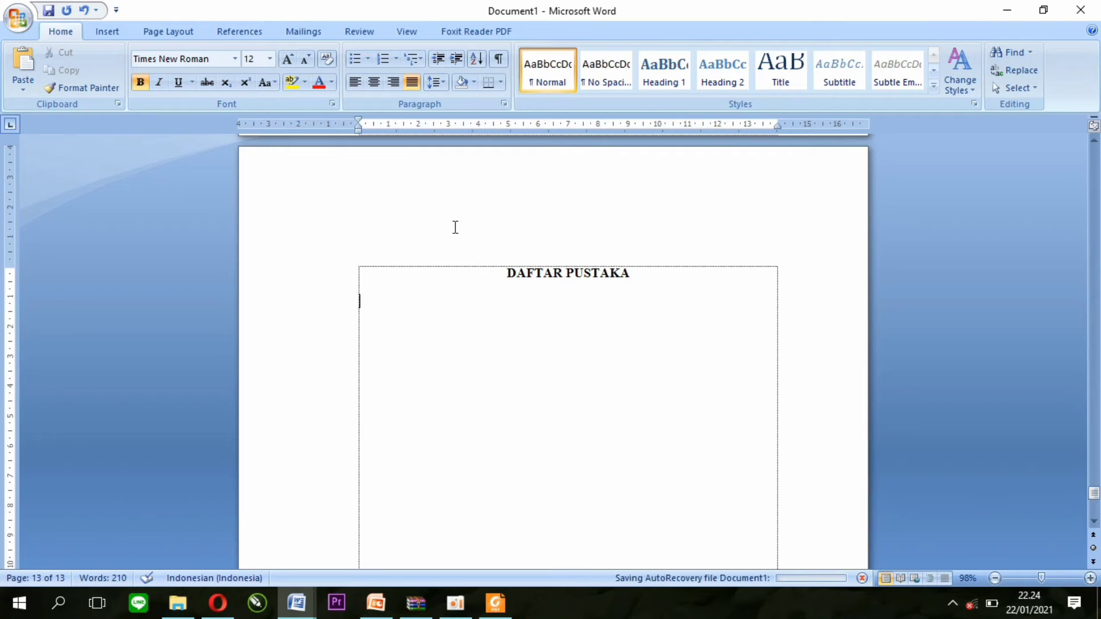
{"action": "left_click", "coordinate": [248, 29]}
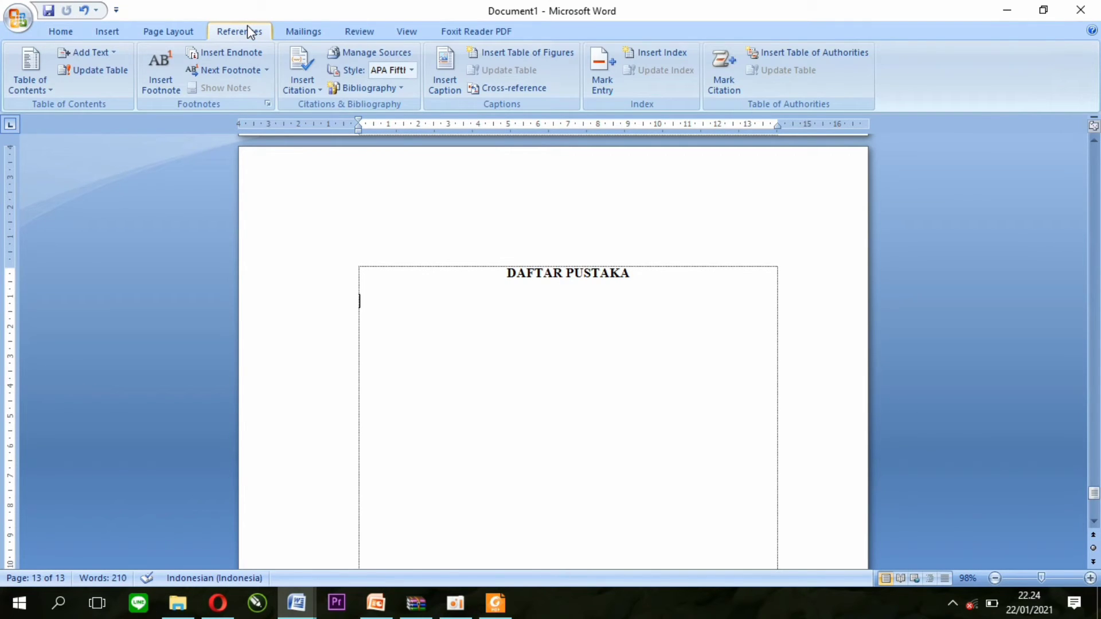
{"action": "left_click", "coordinate": [316, 94]}
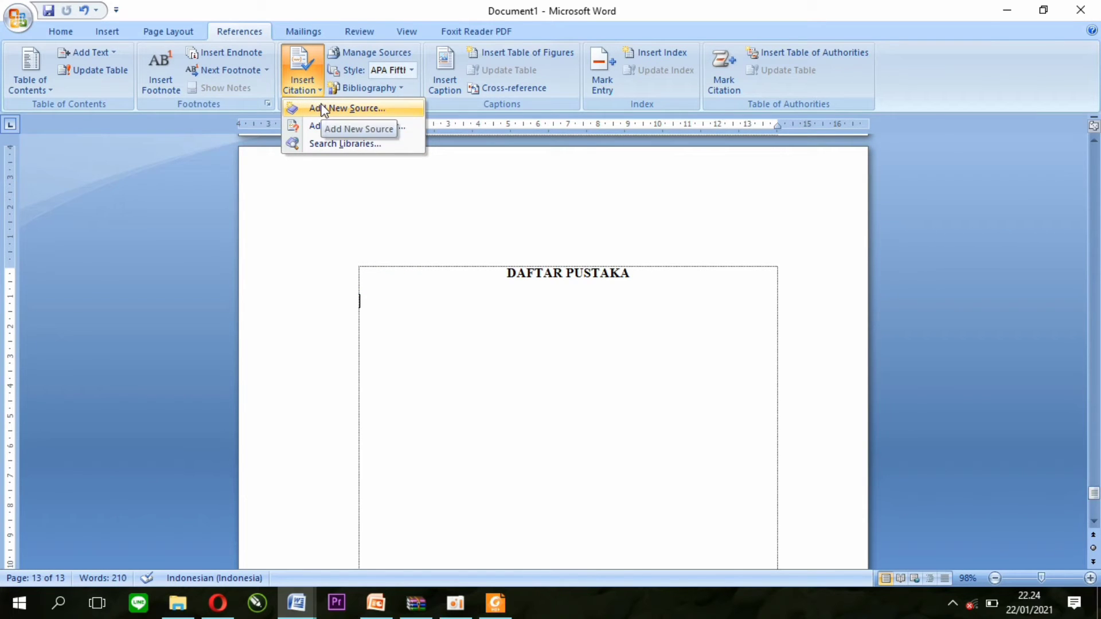
{"action": "left_click", "coordinate": [324, 109]}
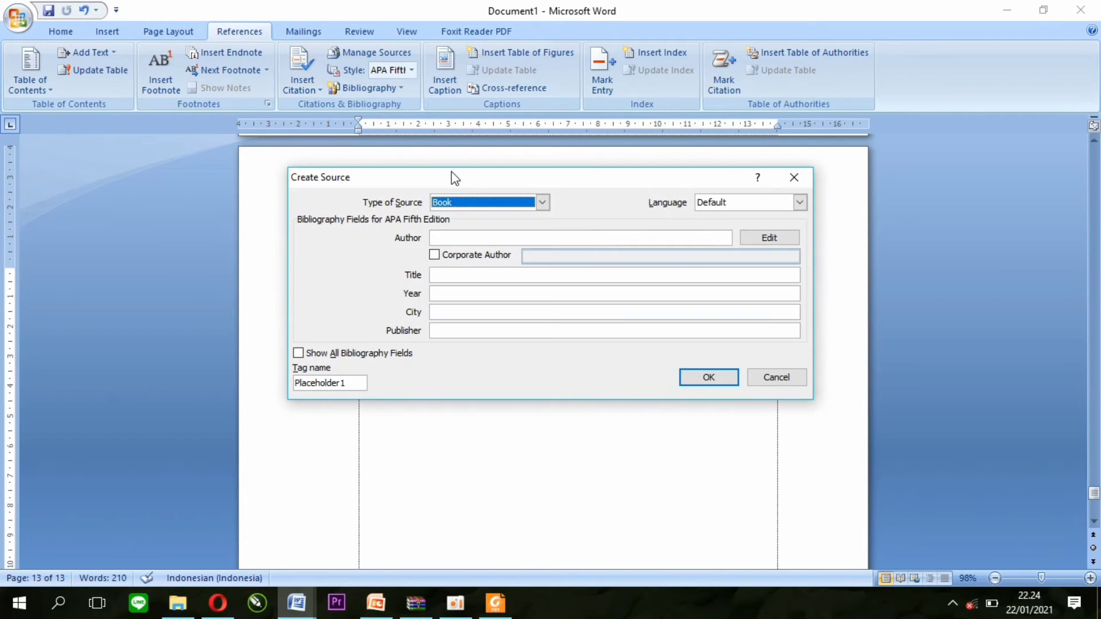
{"action": "left_click_drag", "start_coordinate": [442, 153], "coordinate": [354, 29]}
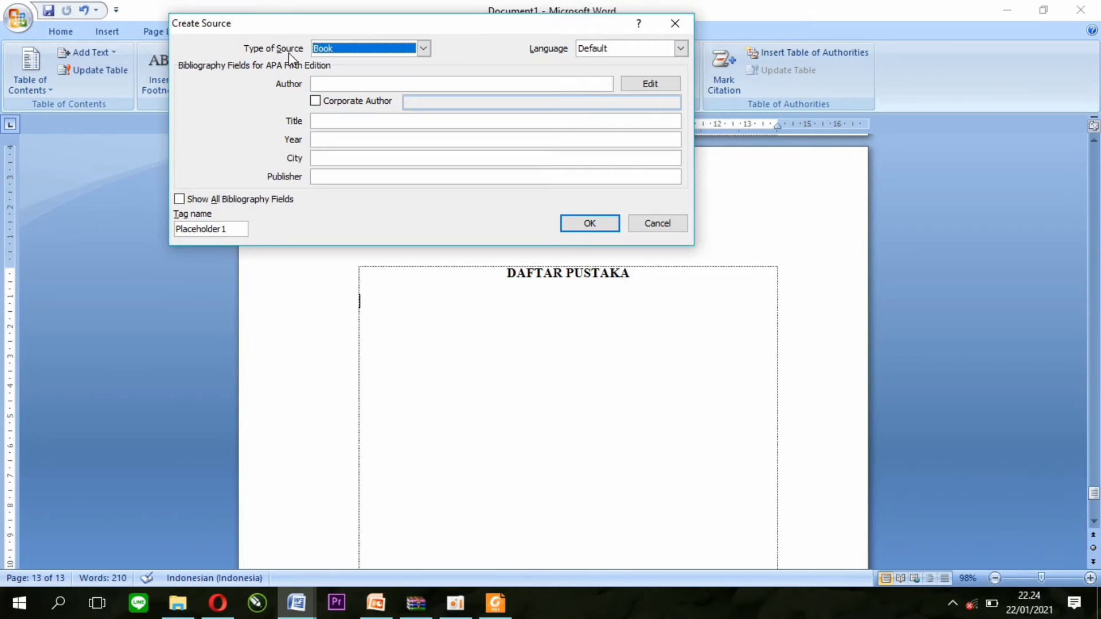
{"action": "left_click", "coordinate": [423, 49]}
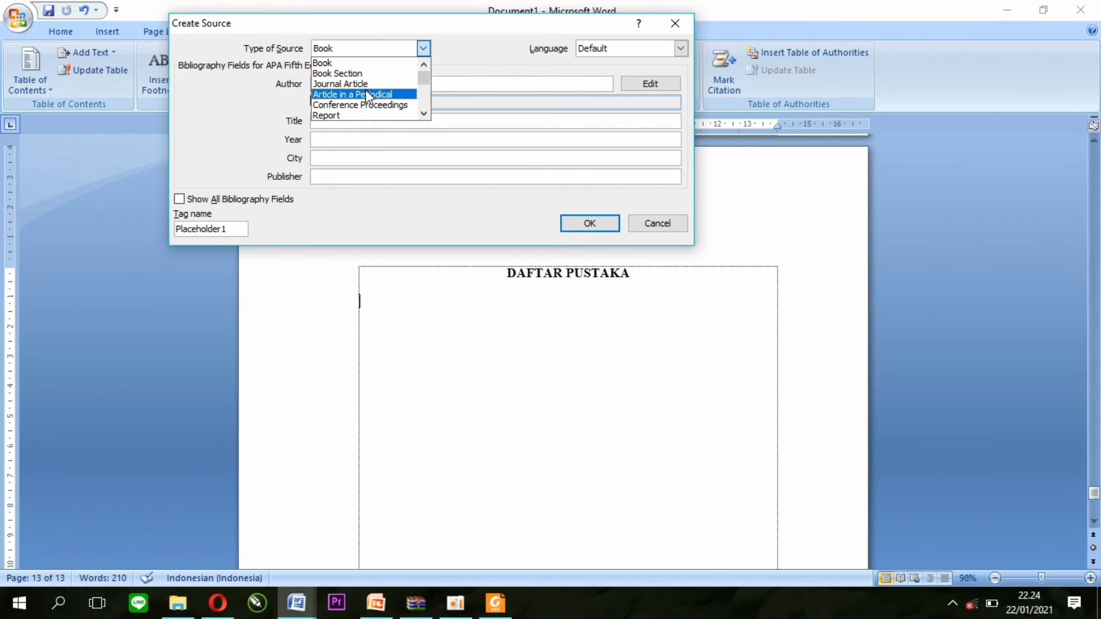
{"action": "left_click", "coordinate": [340, 64]}
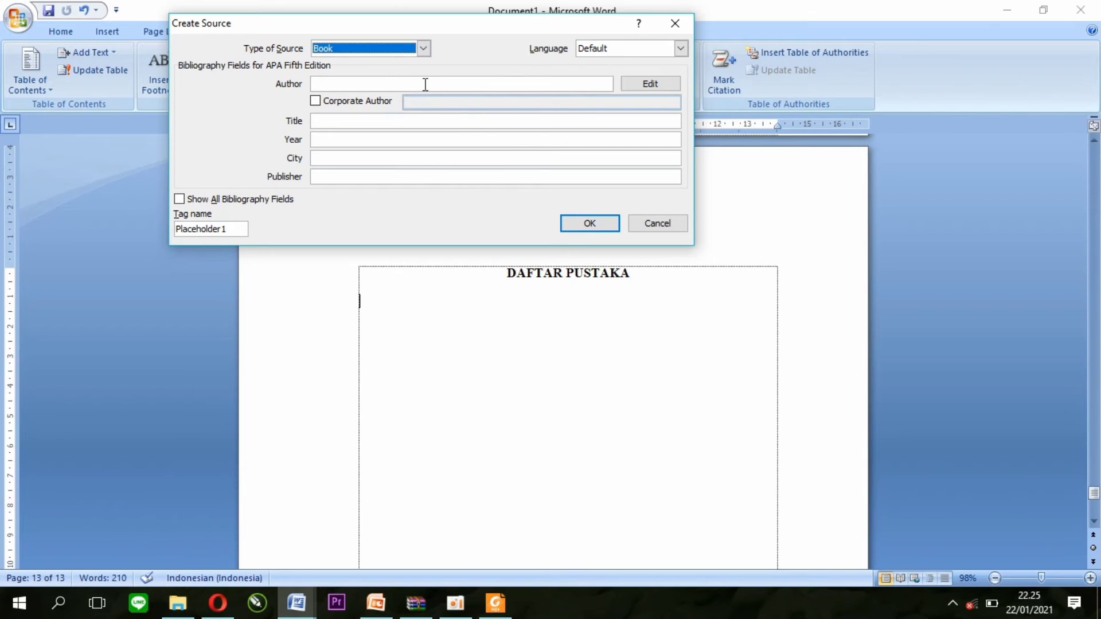
Add the author's last and first names to the book source through the name editor.
{"action": "left_click", "coordinate": [647, 84]}
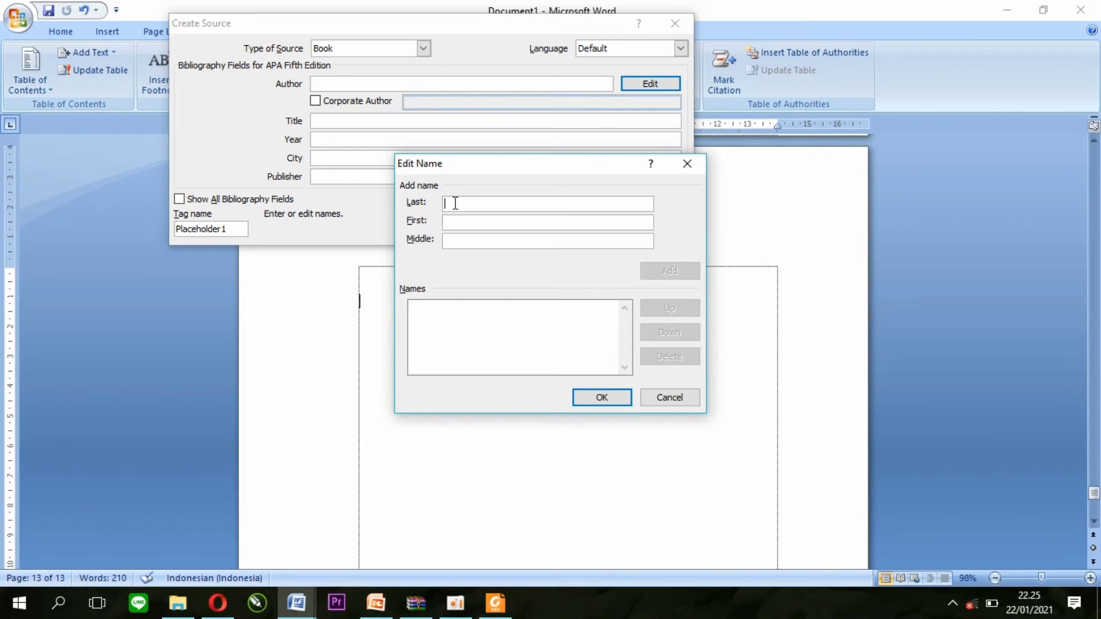
{"action": "type", "text": "William"}
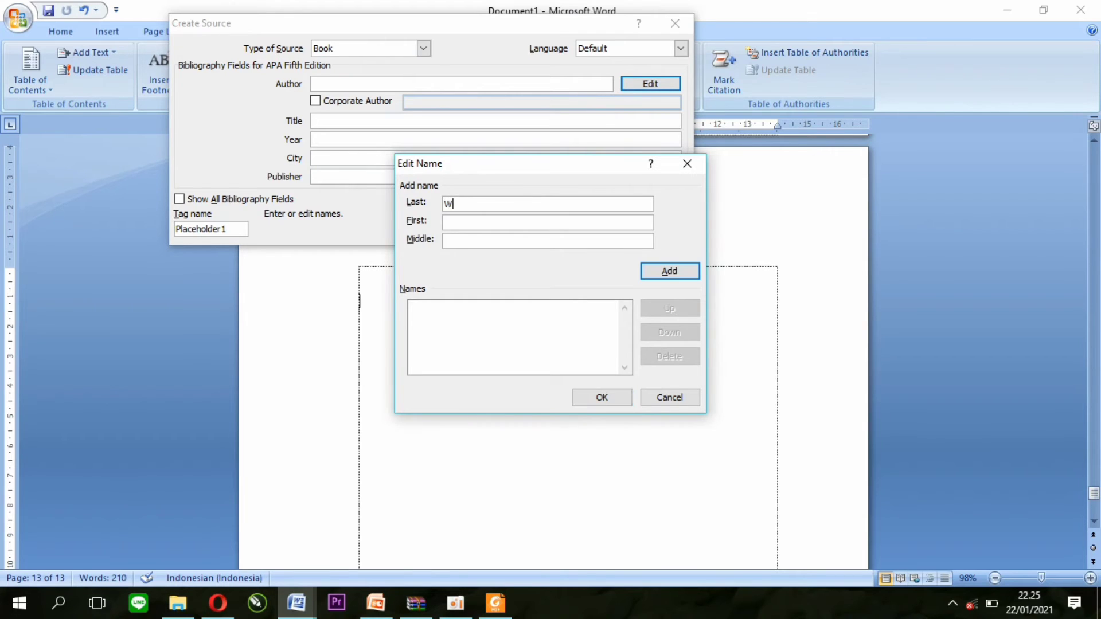
{"action": "left_click", "coordinate": [460, 221]}
{"action": "type", "text": "James"}
{"action": "left_click", "coordinate": [647, 267]}
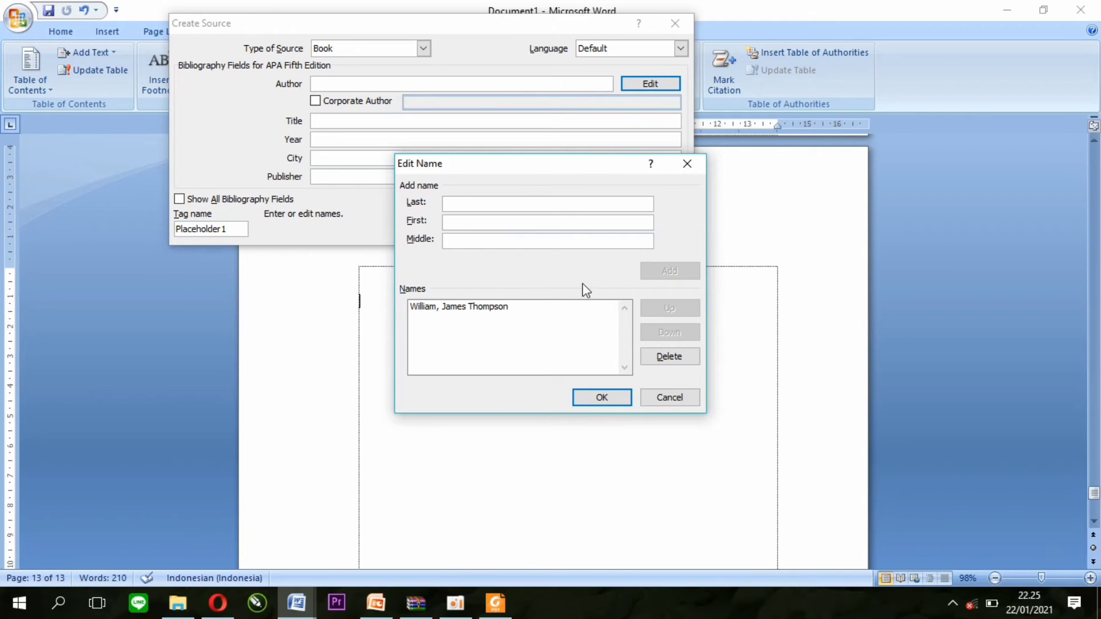
{"action": "left_click", "coordinate": [619, 397]}
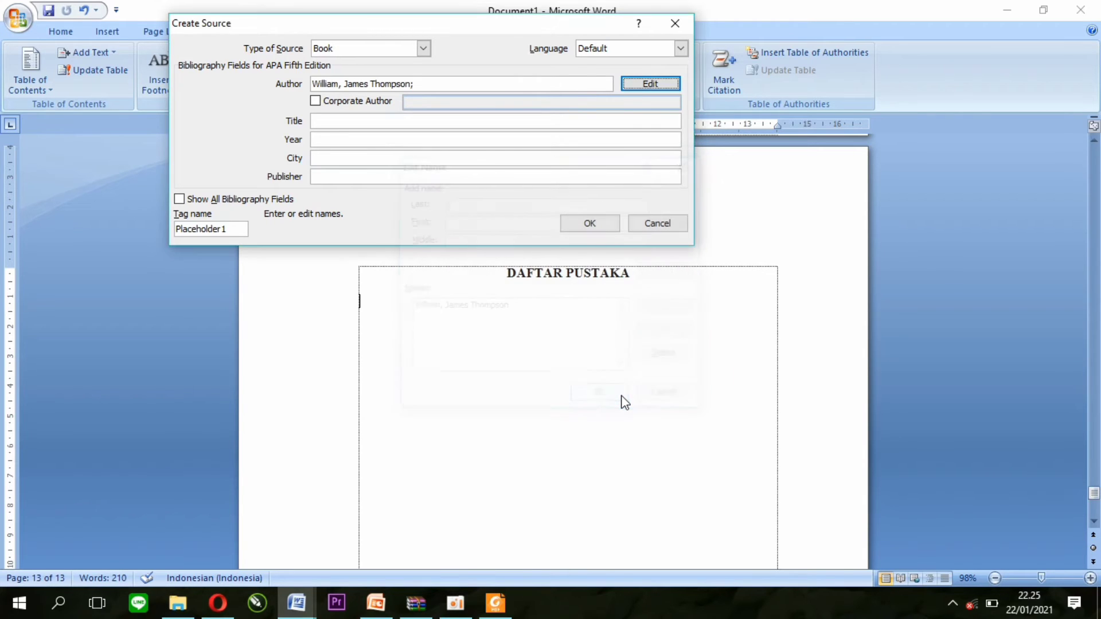
Complete the source with title Learning Microsoft Office Word, year 2021, city New York and publisher ABC Company, and save it.
{"action": "left_click", "coordinate": [337, 117]}
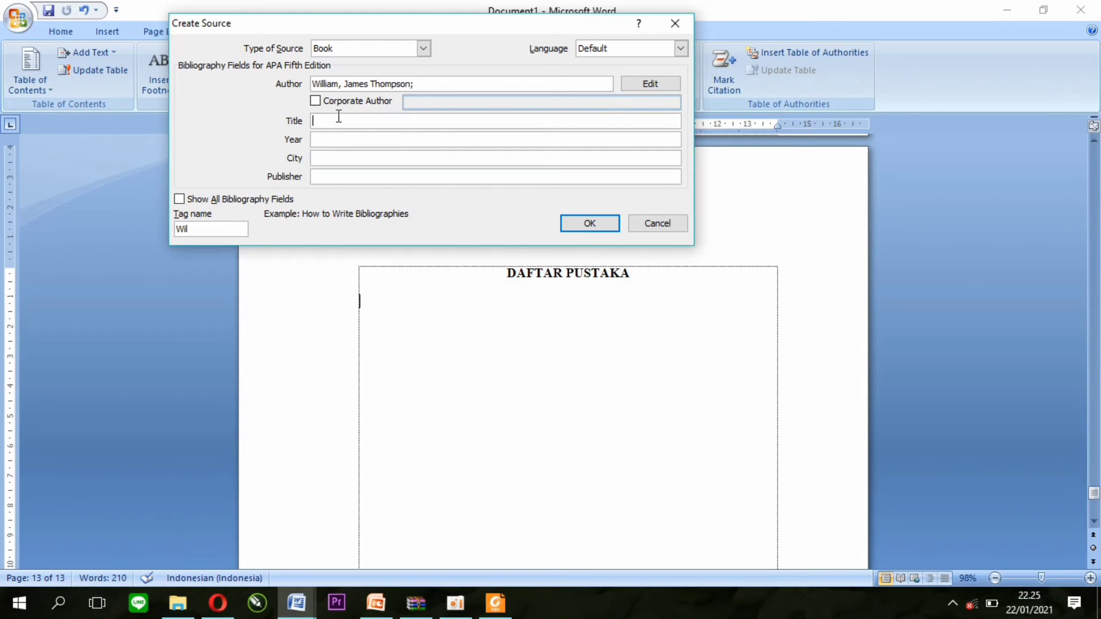
{"action": "type", "text": "Learning Microsoft Office Word"}
{"action": "left_click", "coordinate": [371, 139]}
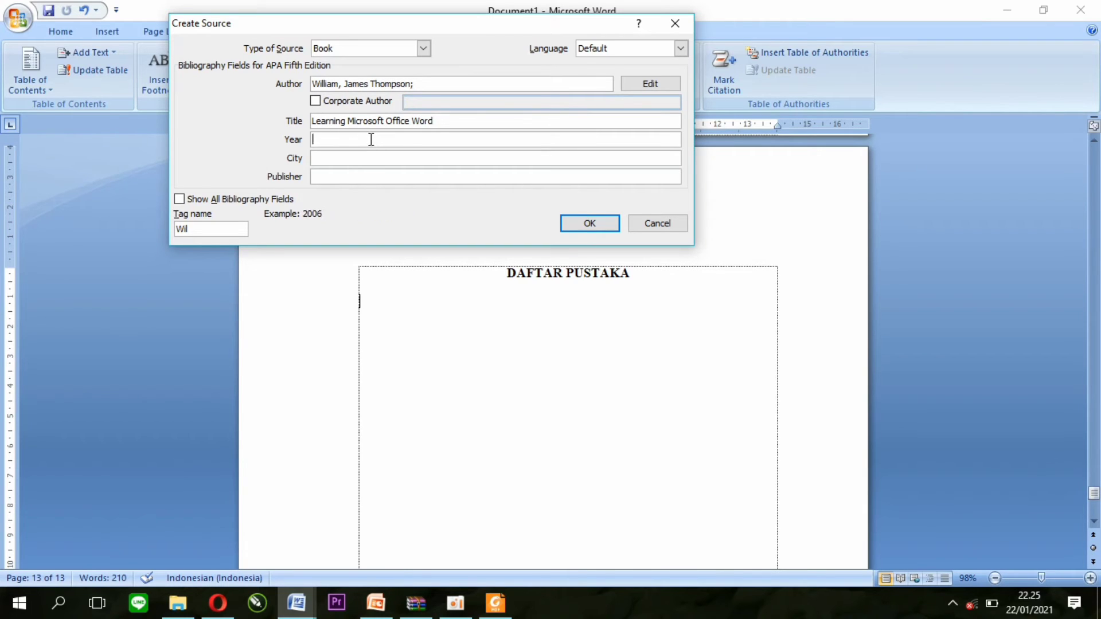
{"action": "type", "text": "2021"}
{"action": "left_click", "coordinate": [366, 157]}
{"action": "type", "text": "New York"}
{"action": "left_click", "coordinate": [367, 176]}
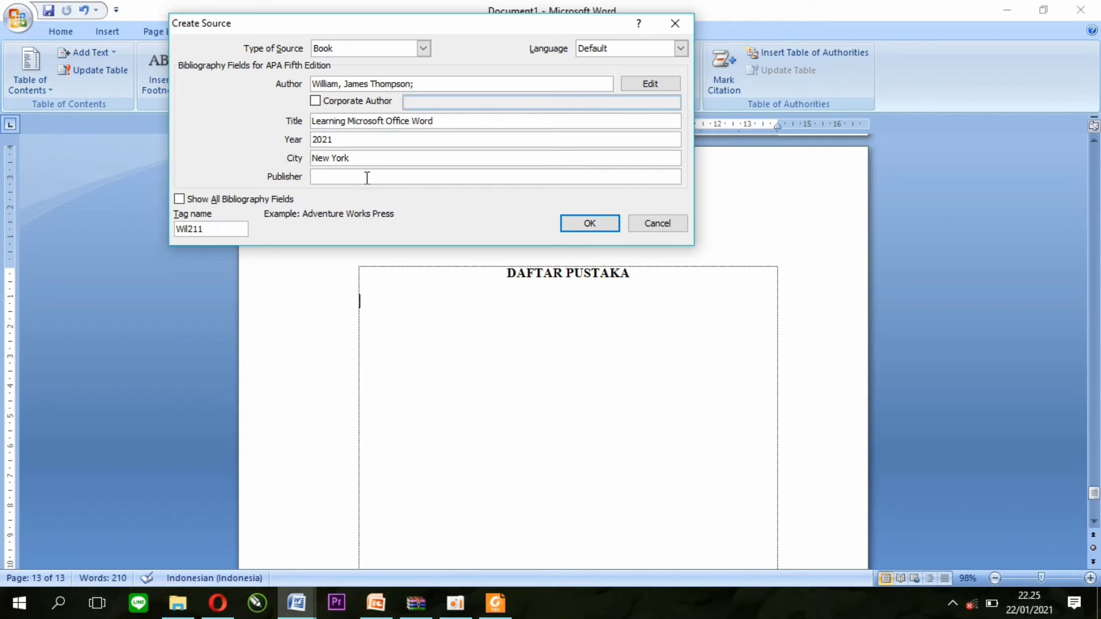
{"action": "type", "text": "ABC Company"}
{"action": "left_click", "coordinate": [590, 225]}
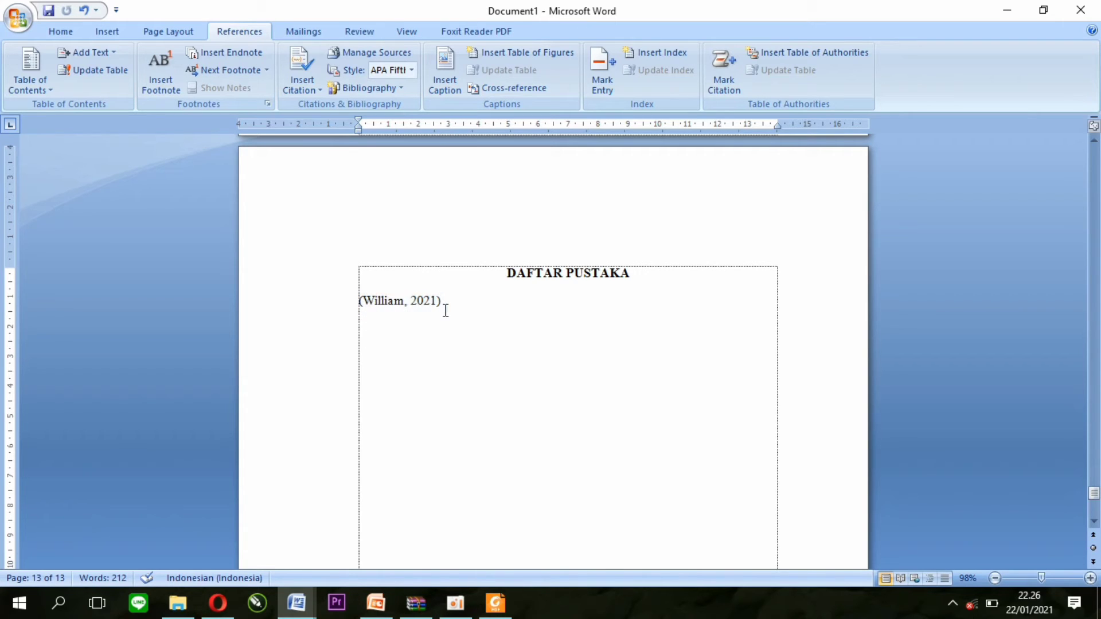
Delete the in-text citation under DAFTAR PUSTAKA and insert a bibliography in its place.
{"action": "left_click_drag", "start_coordinate": [448, 308], "coordinate": [359, 299]}
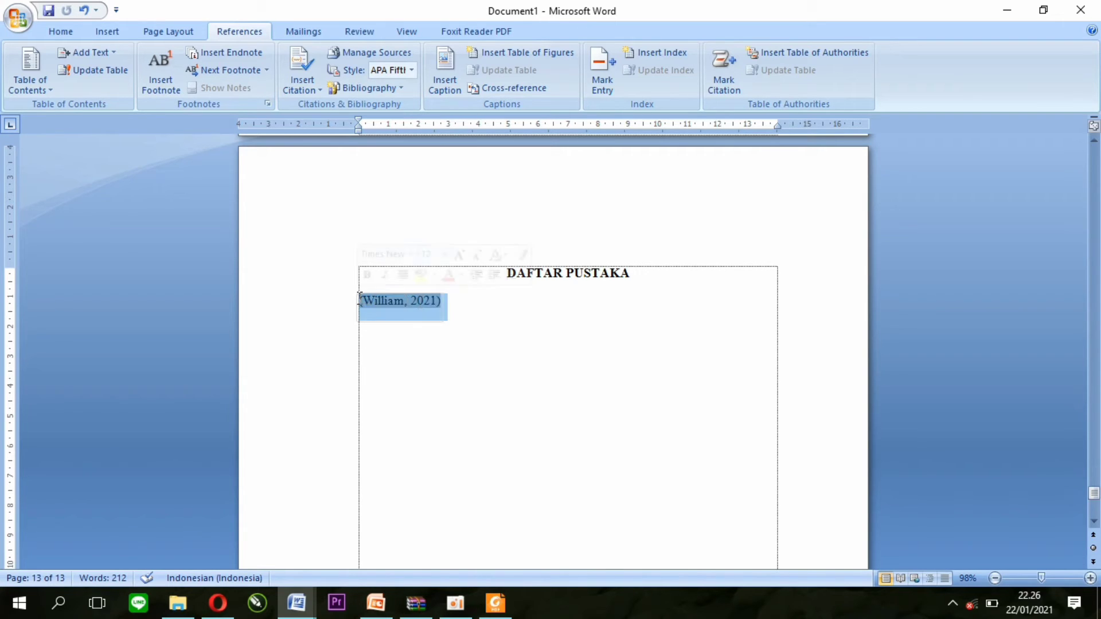
{"action": "key", "text": "BackSpace"}
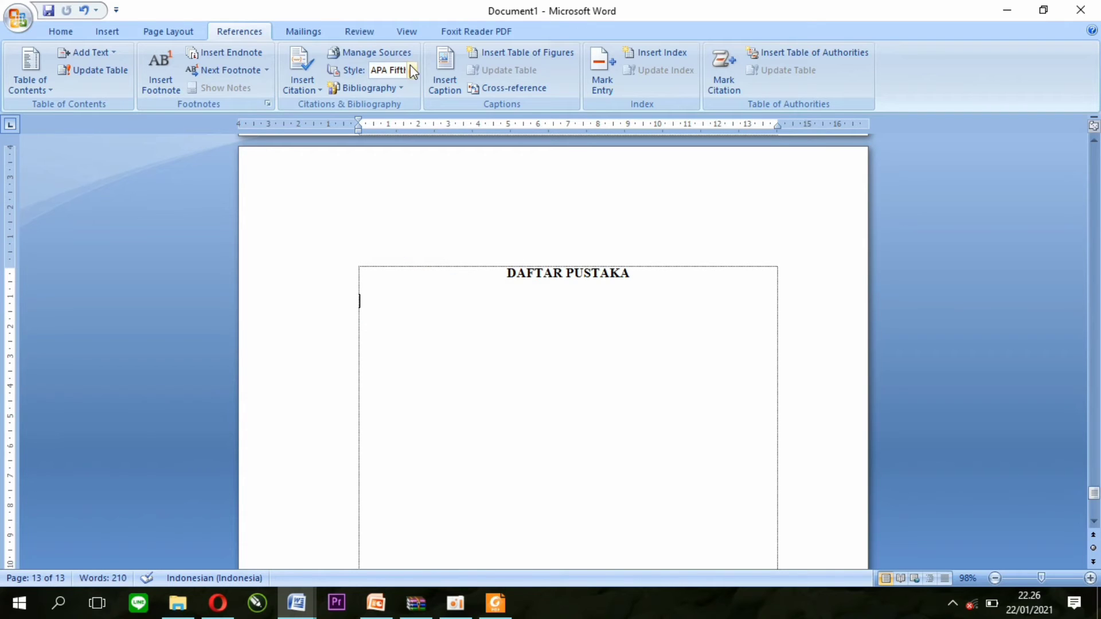
{"action": "left_click", "coordinate": [374, 89]}
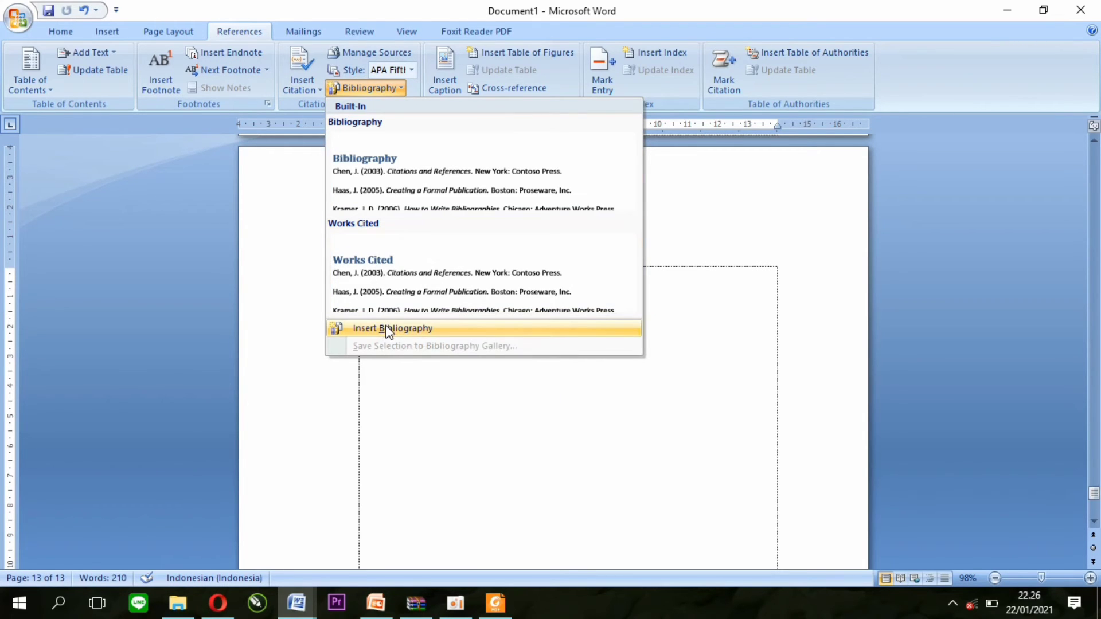
{"action": "left_click", "coordinate": [387, 329]}
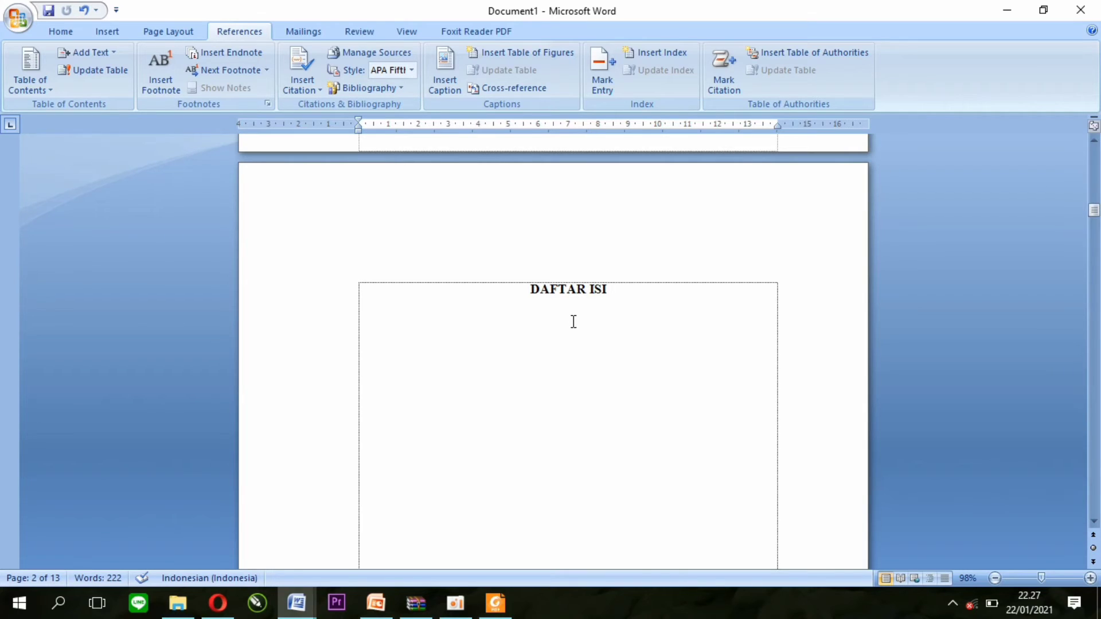
Insert an Automatic Table 2 table of contents on the empty line under the DAFTAR ISI heading.
{"action": "left_click", "coordinate": [573, 321]}
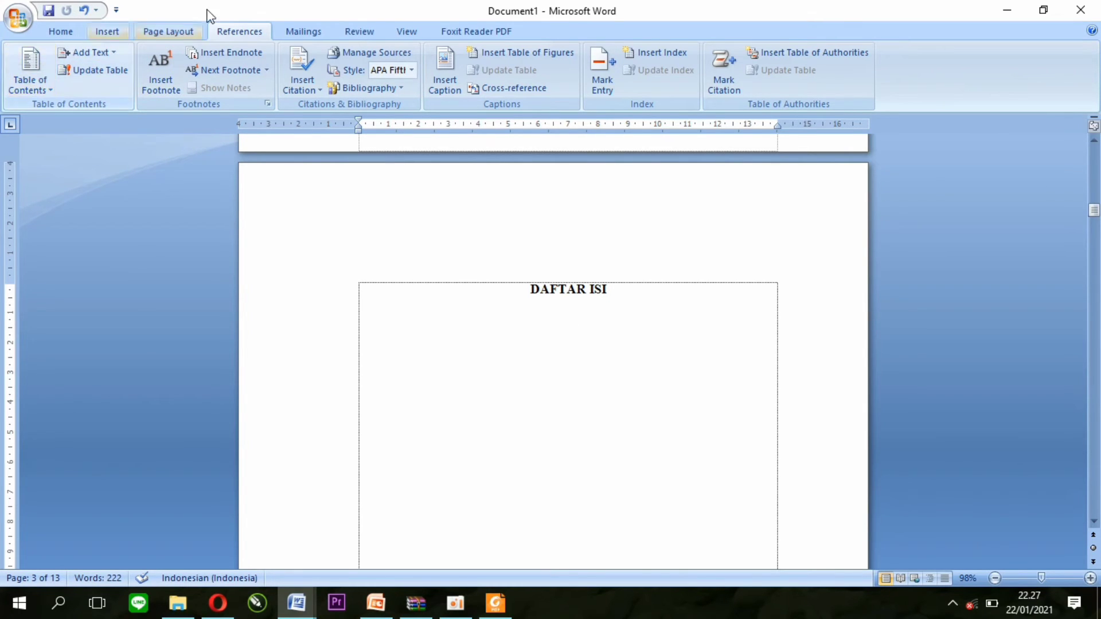
{"action": "left_click", "coordinate": [47, 92]}
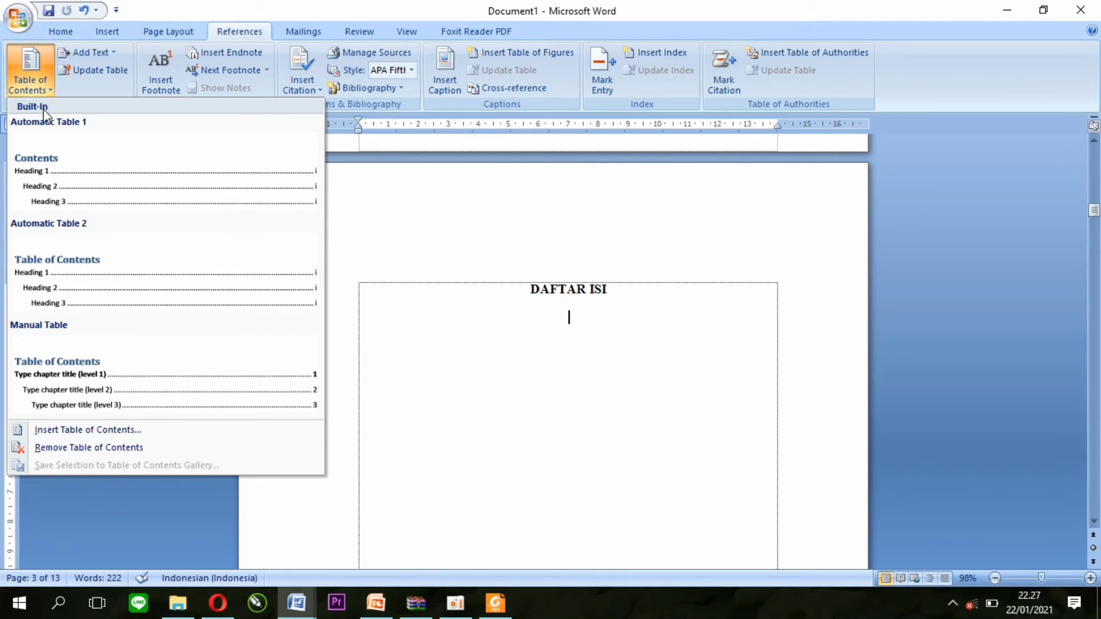
{"action": "left_click", "coordinate": [103, 288]}
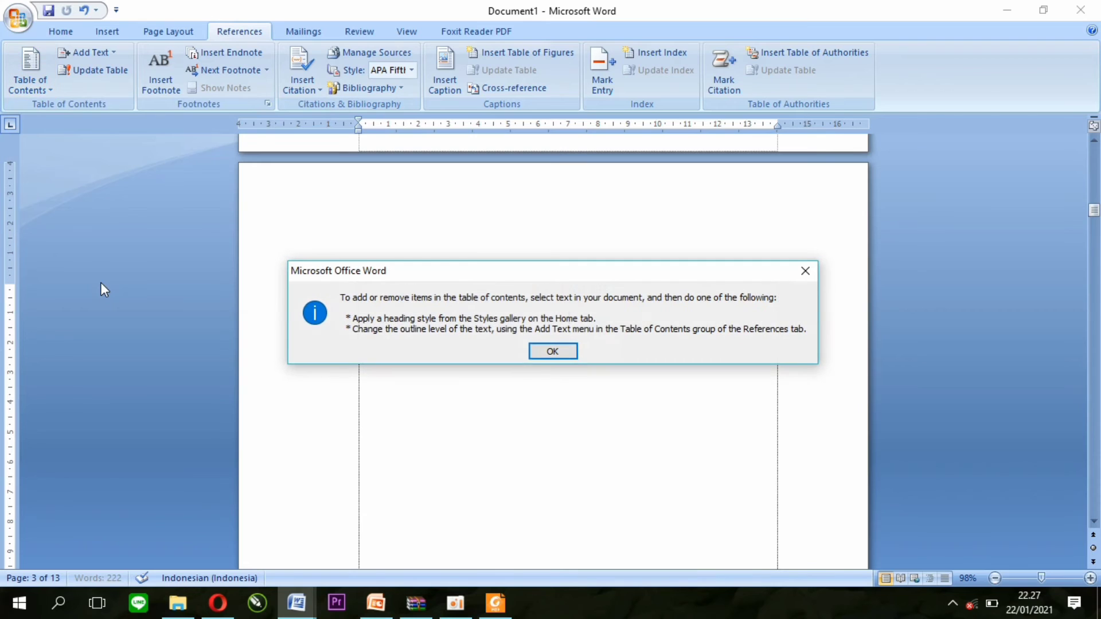
{"action": "left_click", "coordinate": [551, 351]}
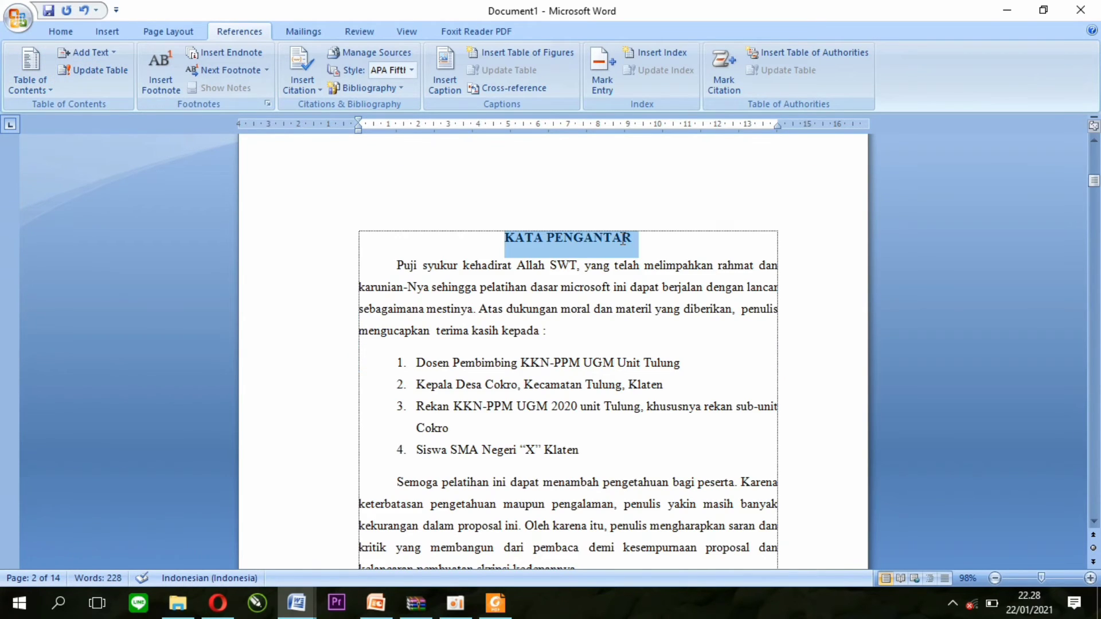
Apply the Heading 1 style to the KATA PENGANTAR title and center it.
{"action": "left_click", "coordinate": [74, 37]}
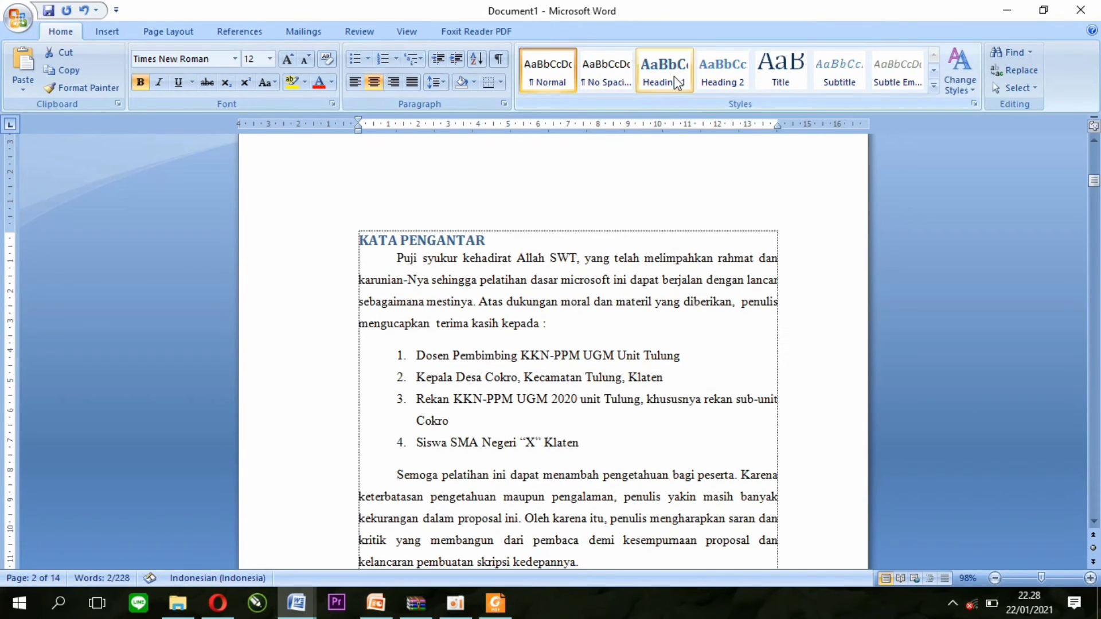
{"action": "left_click", "coordinate": [673, 76]}
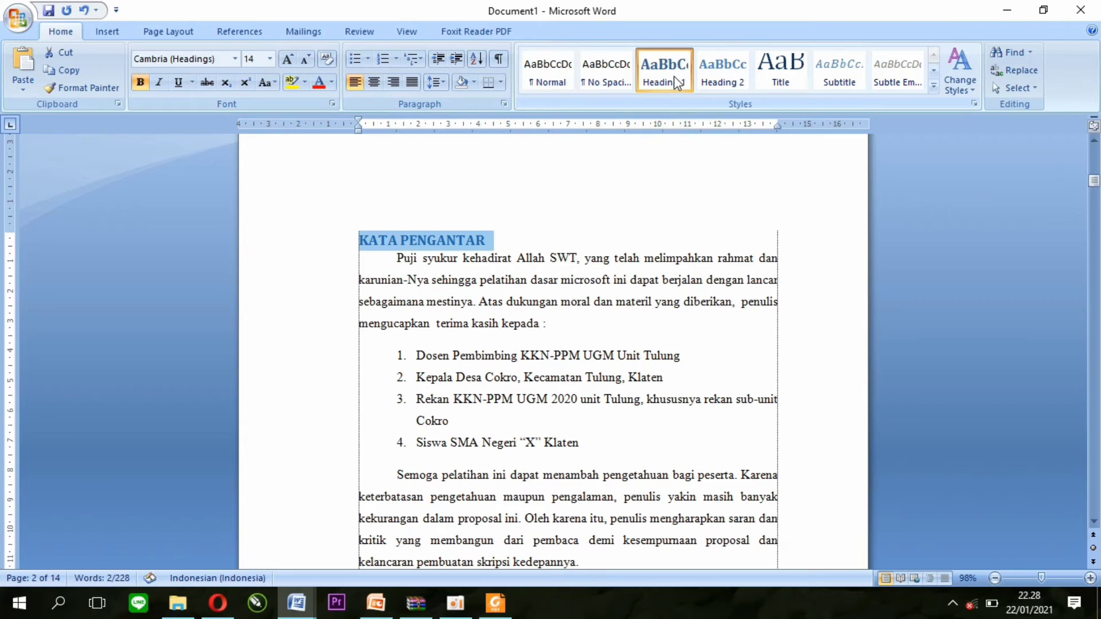
{"action": "left_click", "coordinate": [375, 82]}
{"action": "left_click", "coordinate": [560, 263]}
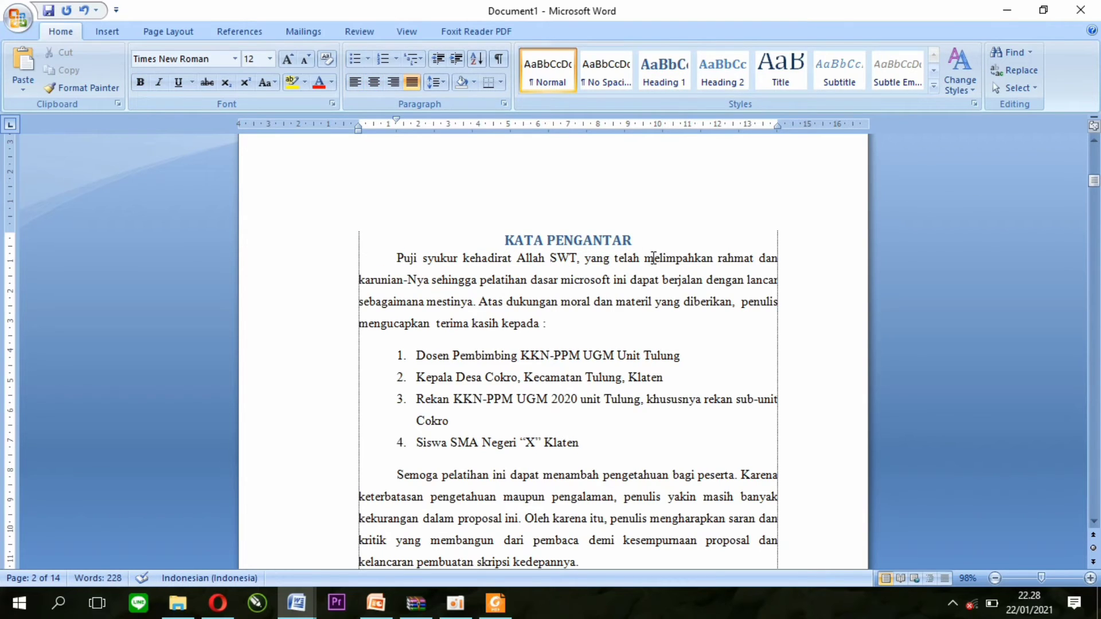
Title the inserted table of contents DAFTAR ISI and add an empty line below that title.
{"action": "left_click_drag", "start_coordinate": [1090, 186], "coordinate": [1097, 214]}
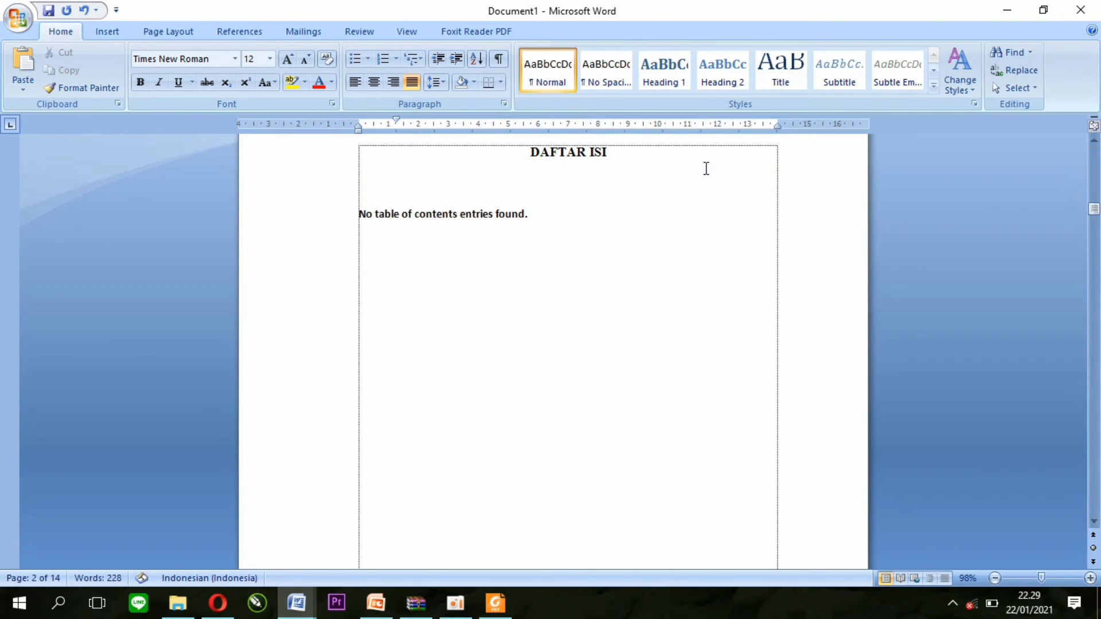
{"action": "left_click", "coordinate": [664, 182]}
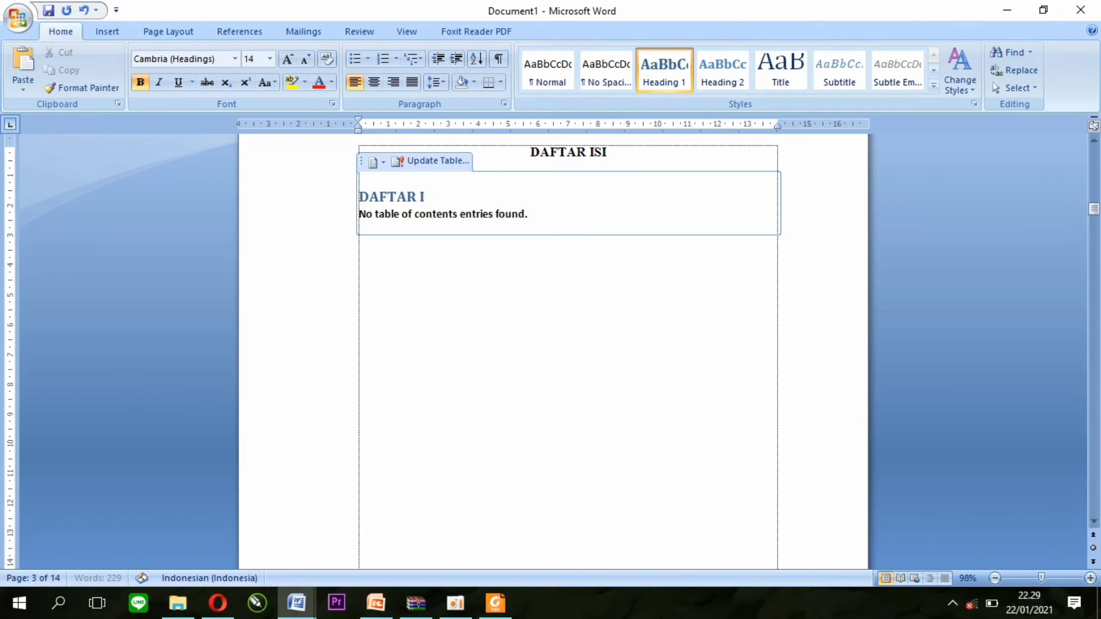
{"action": "key", "text": "Return"}
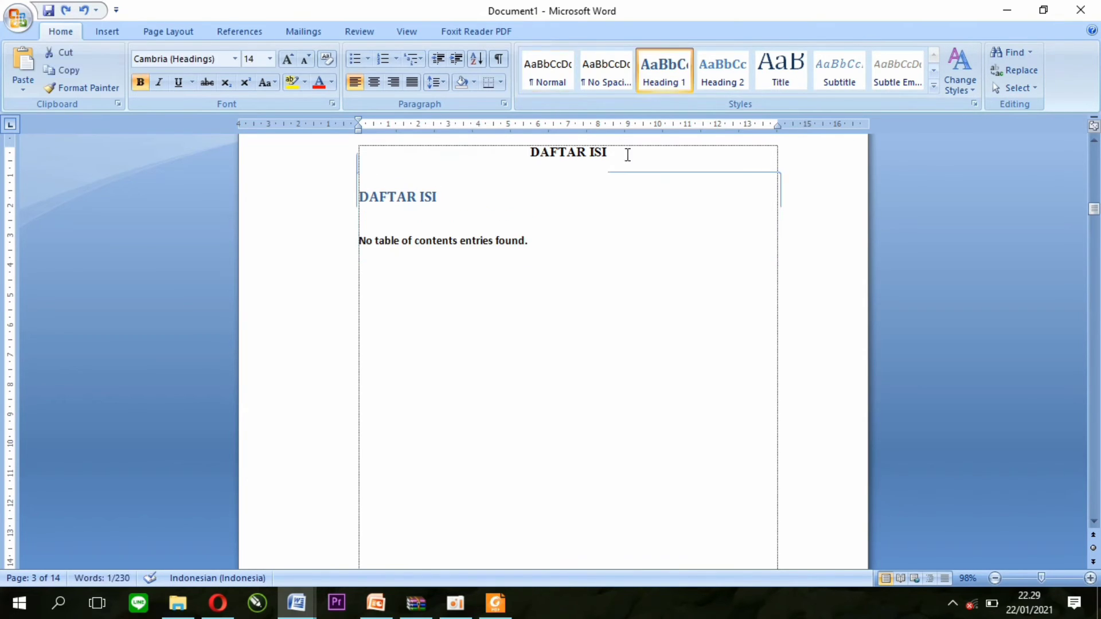
Delete the original DAFTAR ISI heading above the table of contents and center the table's own title.
{"action": "triple_click", "coordinate": [532, 156]}
{"action": "key", "text": "BackSpace"}
{"action": "left_click_drag", "start_coordinate": [498, 151], "coordinate": [374, 153]}
{"action": "left_click", "coordinate": [374, 82]}
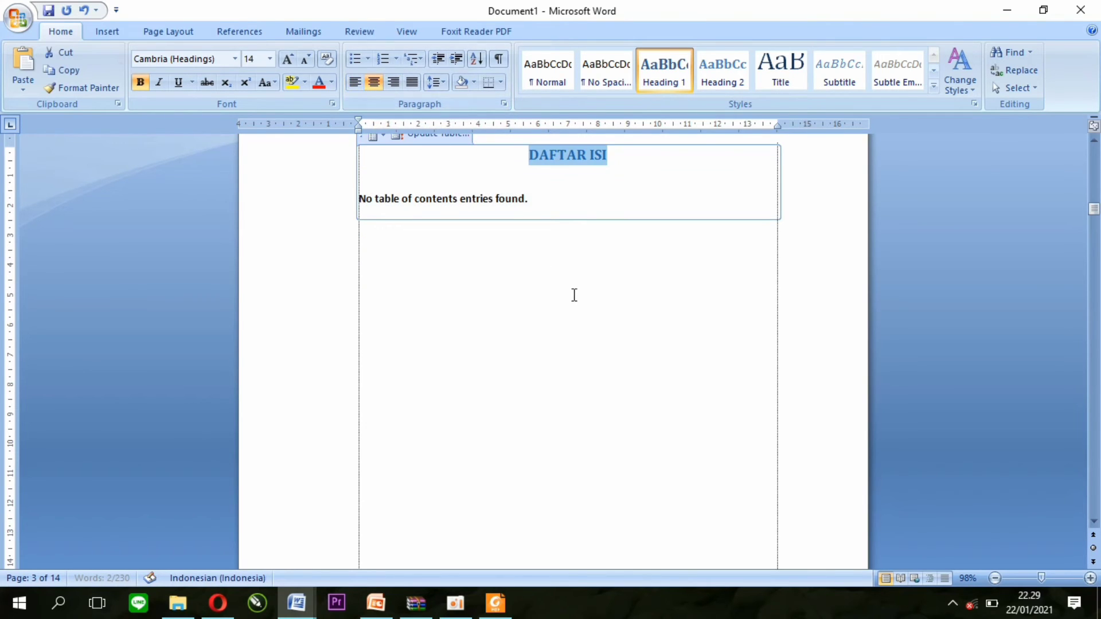
{"action": "left_click", "coordinate": [819, 282]}
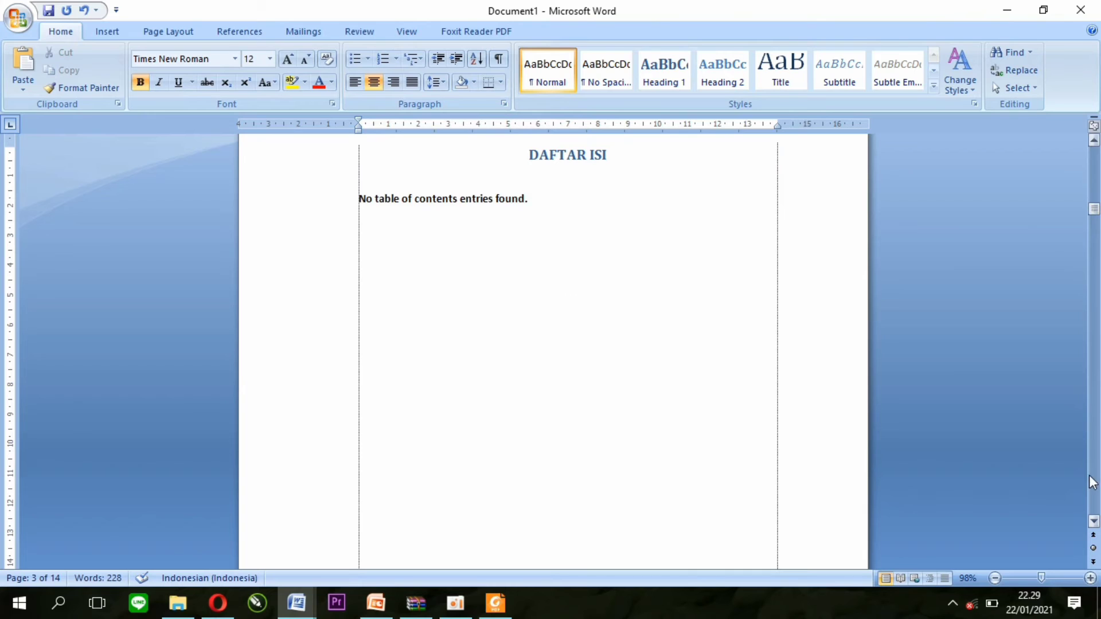
Remove the blank lines above DAFTAR GAMBAR, then apply Heading 1 to that title and center it.
{"action": "scroll", "coordinate": [1093, 531], "scroll_direction": "down", "scroll_amount": 8}
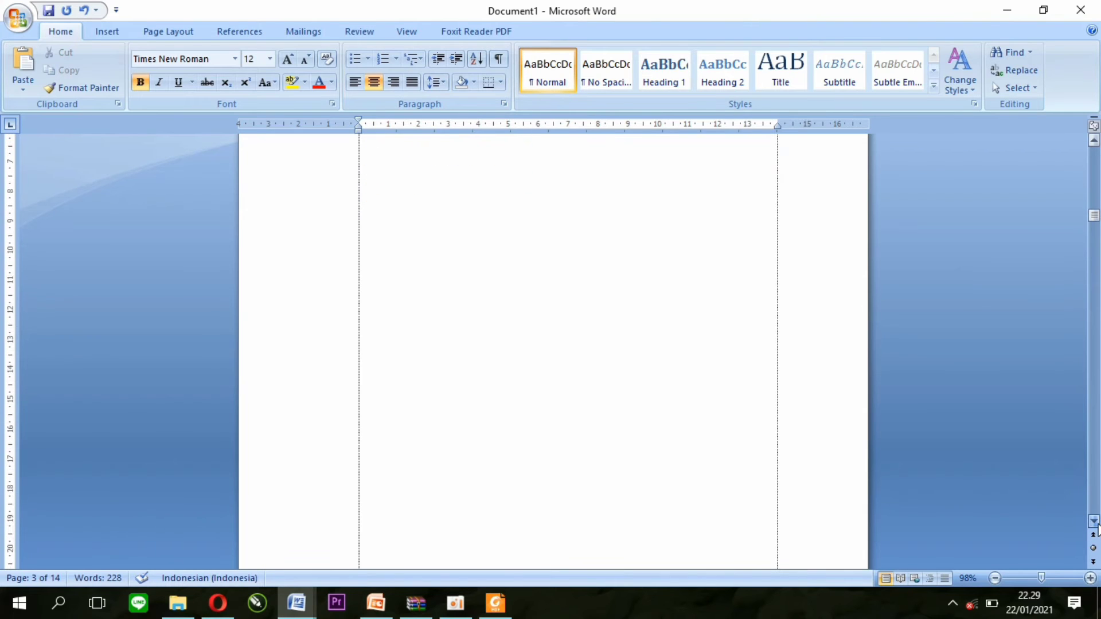
{"action": "scroll", "coordinate": [1094, 527], "scroll_direction": "down", "scroll_amount": 10}
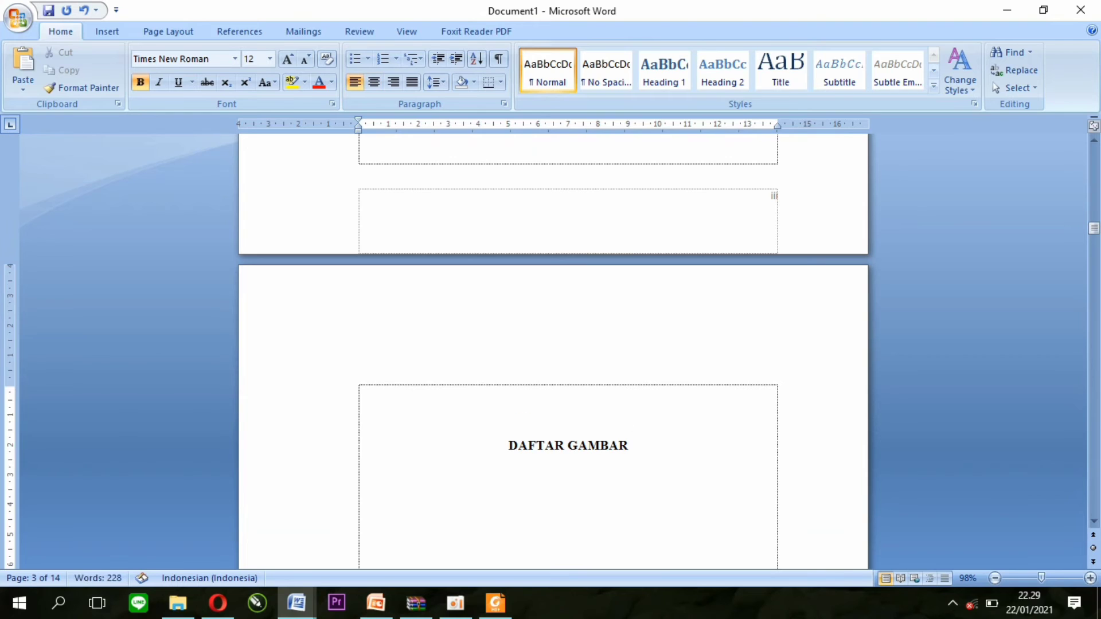
{"action": "key", "text": "BackSpace"}
{"action": "key", "text": "BackSpace"}
{"action": "triple_click", "coordinate": [650, 403]}
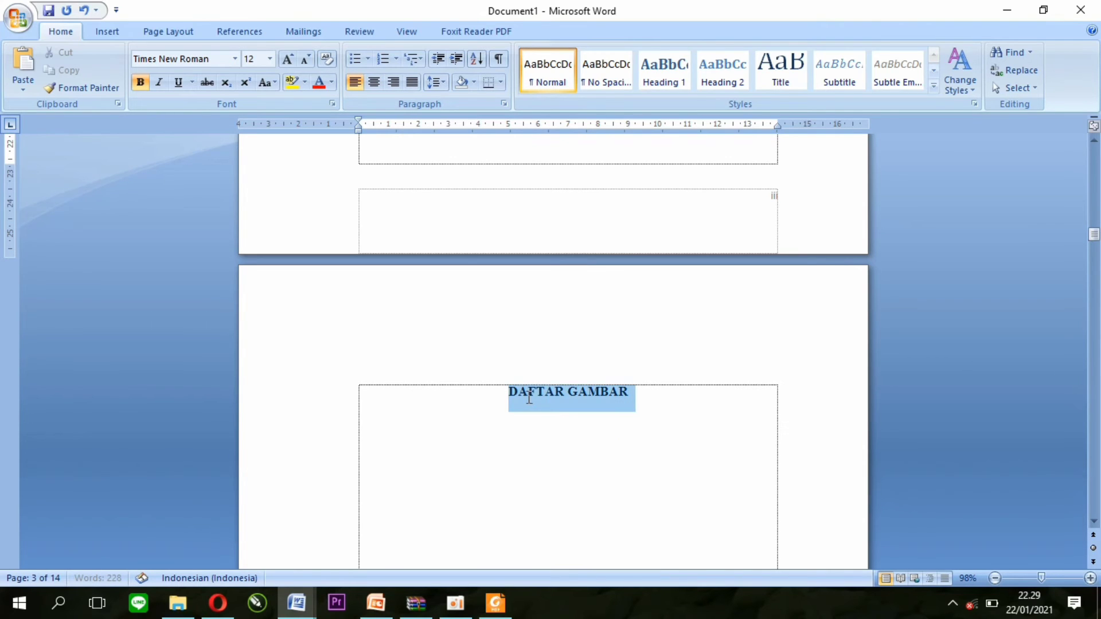
{"action": "left_click", "coordinate": [664, 70]}
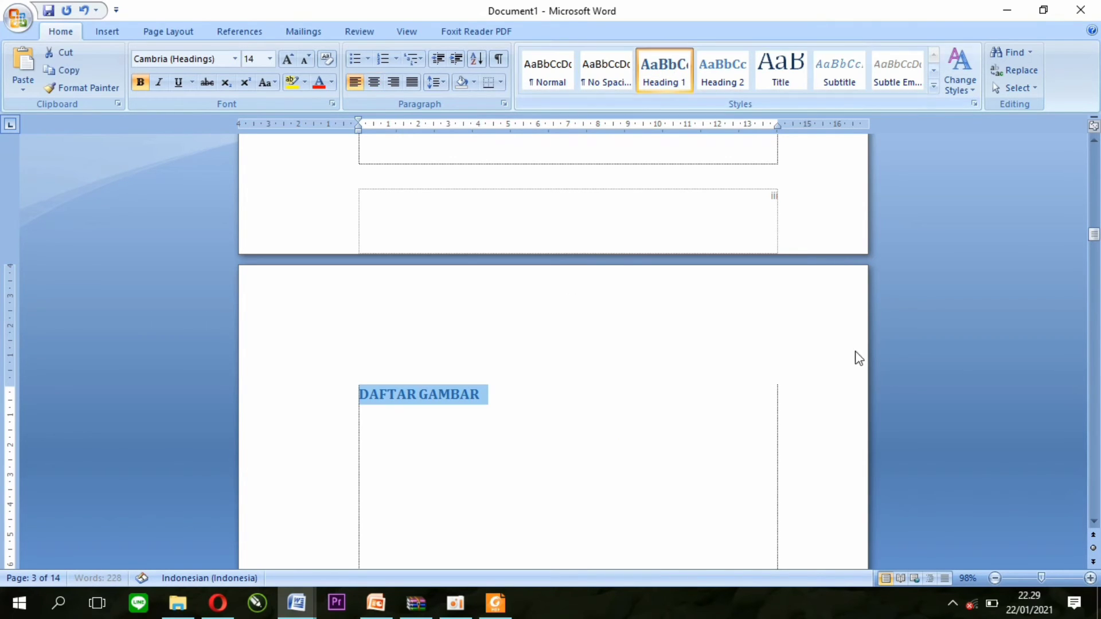
{"action": "left_click", "coordinate": [373, 82]}
Apply the Heading 1 style to the SARI title and center it.
{"action": "left_click", "coordinate": [1093, 521]}
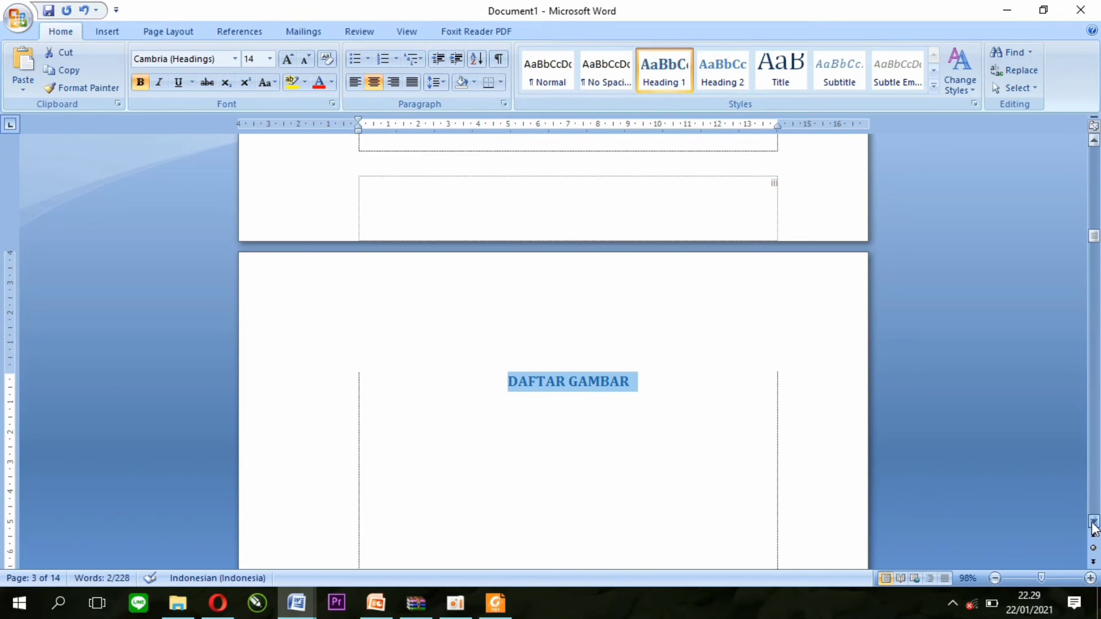
{"action": "left_click", "coordinate": [1094, 523]}
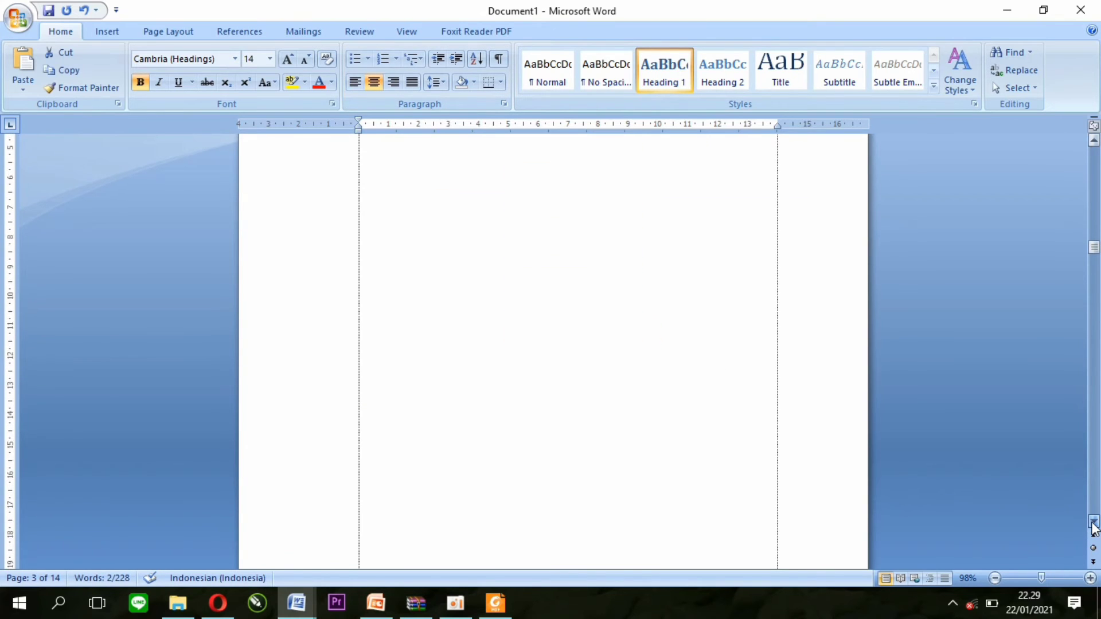
{"action": "left_click", "coordinate": [1094, 523]}
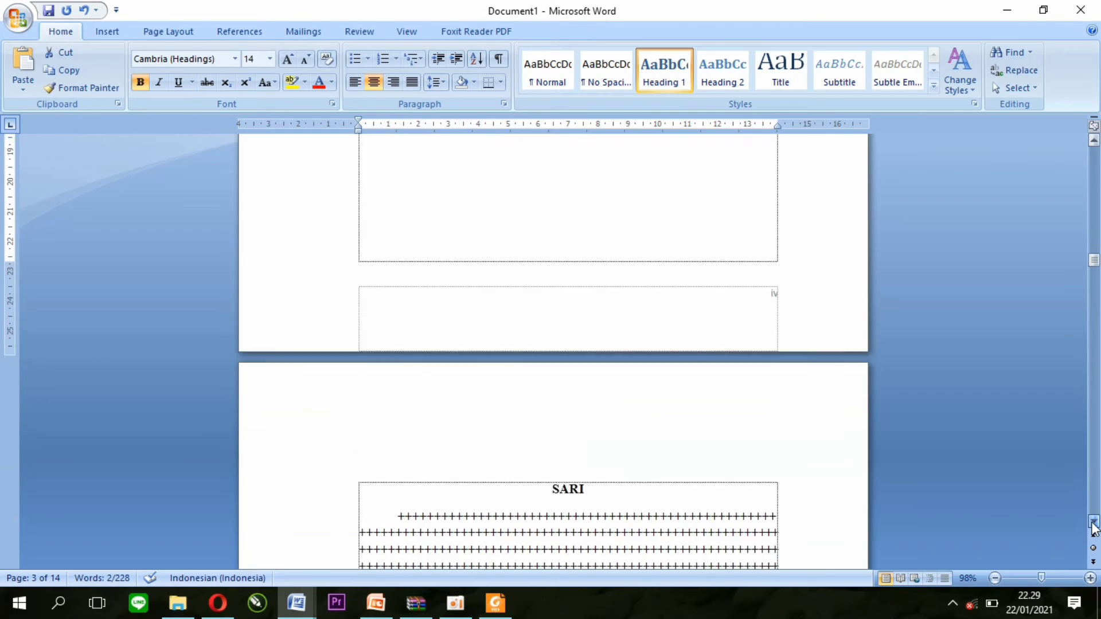
{"action": "double_click", "coordinate": [564, 427]}
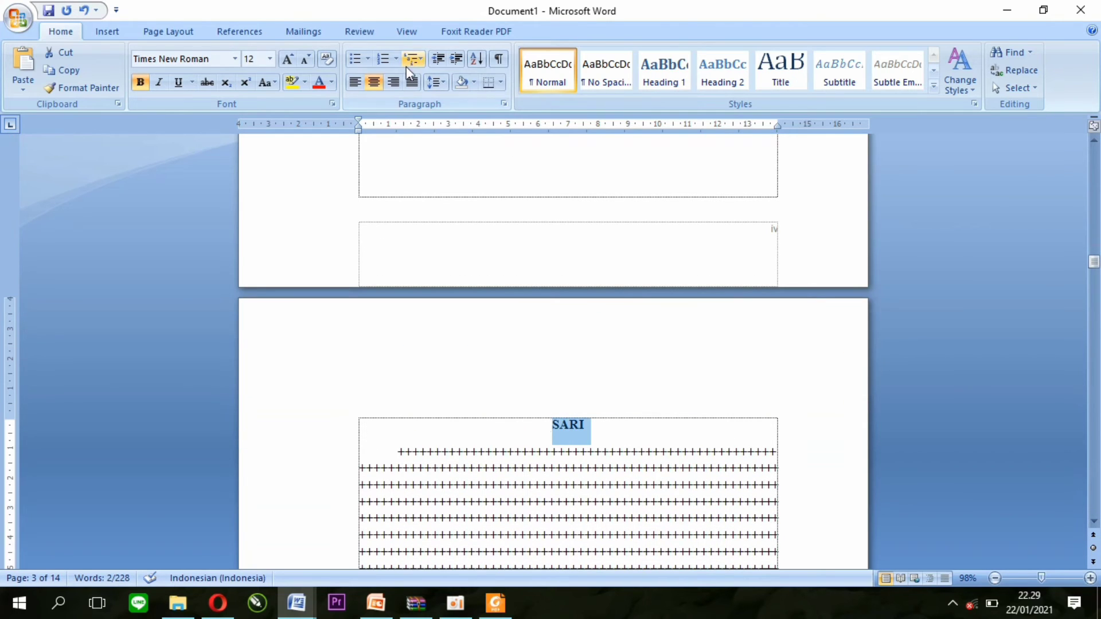
{"action": "left_click", "coordinate": [686, 80]}
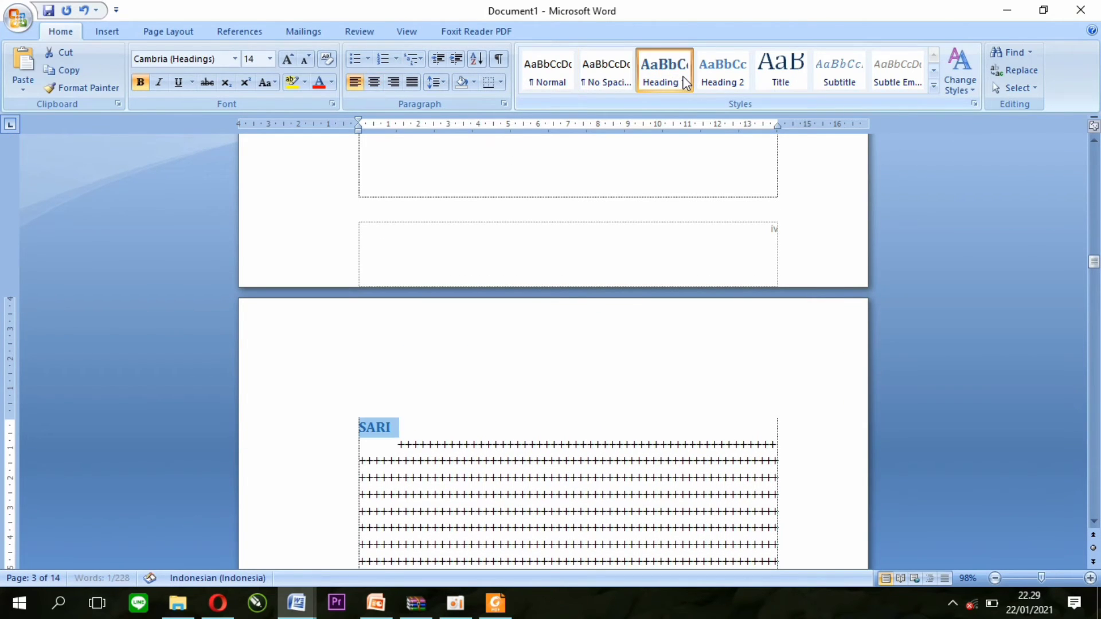
{"action": "left_click", "coordinate": [374, 82]}
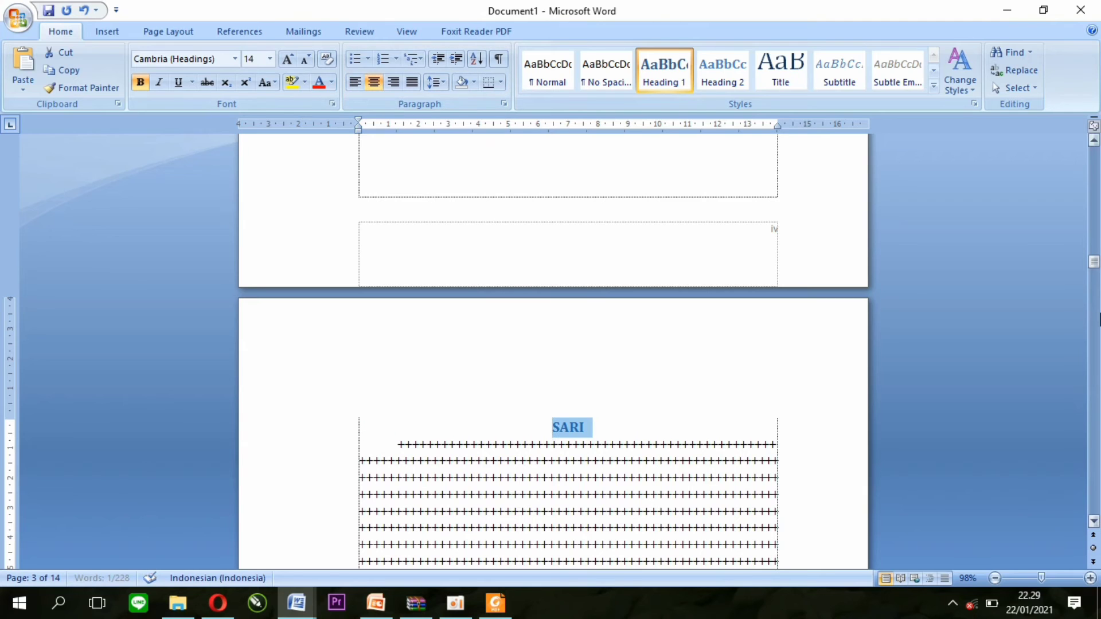
Apply the Heading 1 style to the BAB I PENDAHULUAN chapter title.
{"action": "left_click_drag", "start_coordinate": [1093, 267], "coordinate": [1095, 304]}
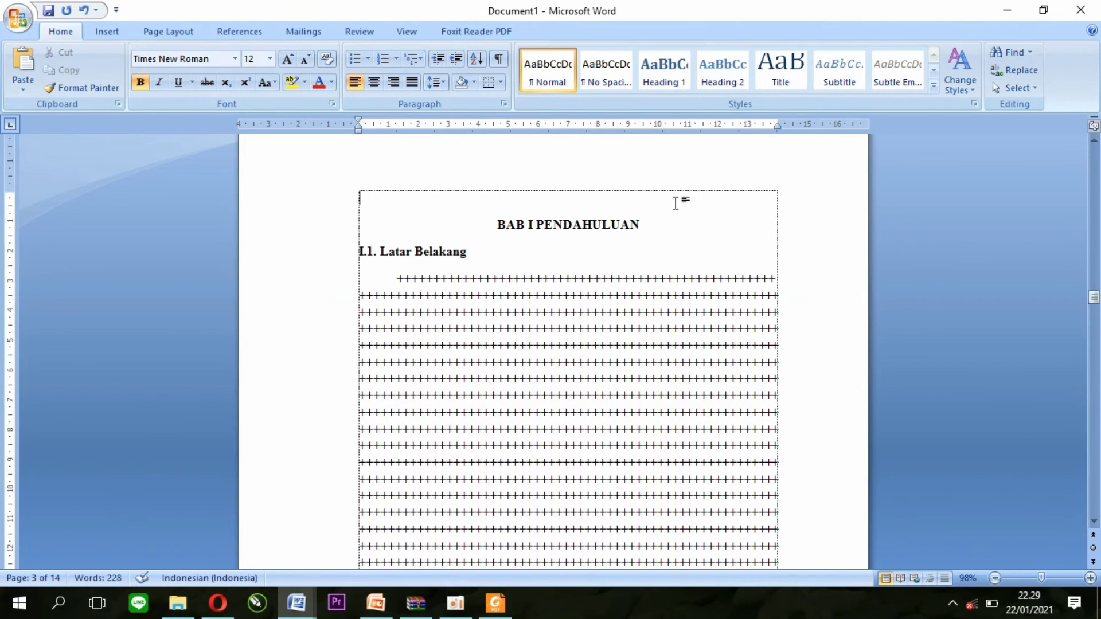
{"action": "scroll", "coordinate": [675, 203], "scroll_direction": "up", "scroll_amount": 5}
{"action": "left_click_drag", "start_coordinate": [653, 510], "coordinate": [548, 467]}
{"action": "left_click", "coordinate": [668, 86]}
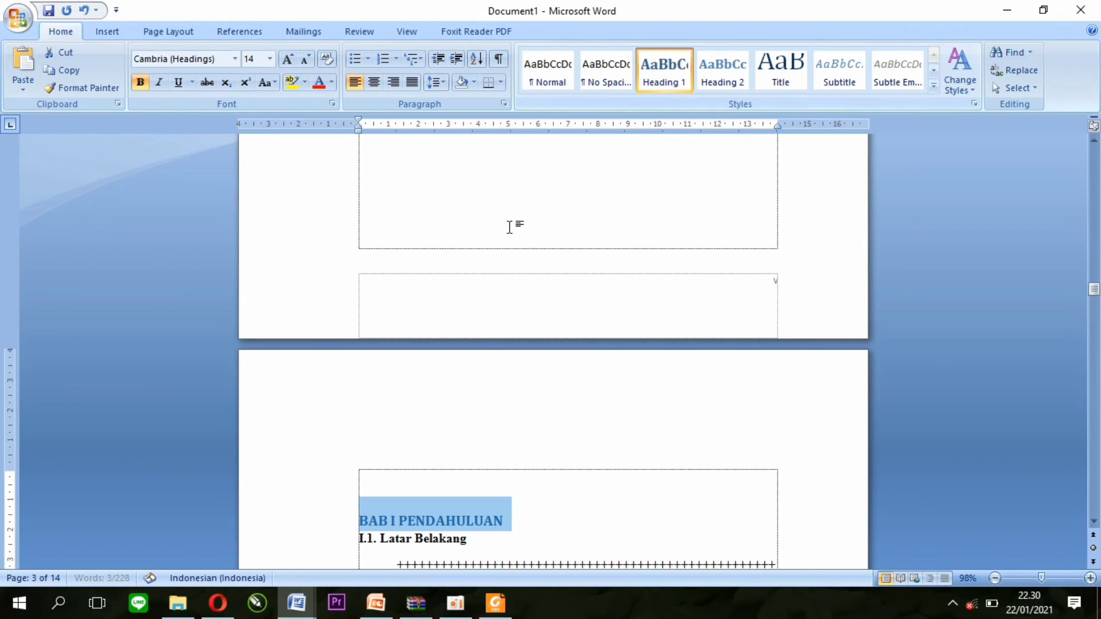
Move the blank line from above BAB I PENDAHULUAN to below it and center the chapter title.
{"action": "left_click", "coordinate": [360, 520]}
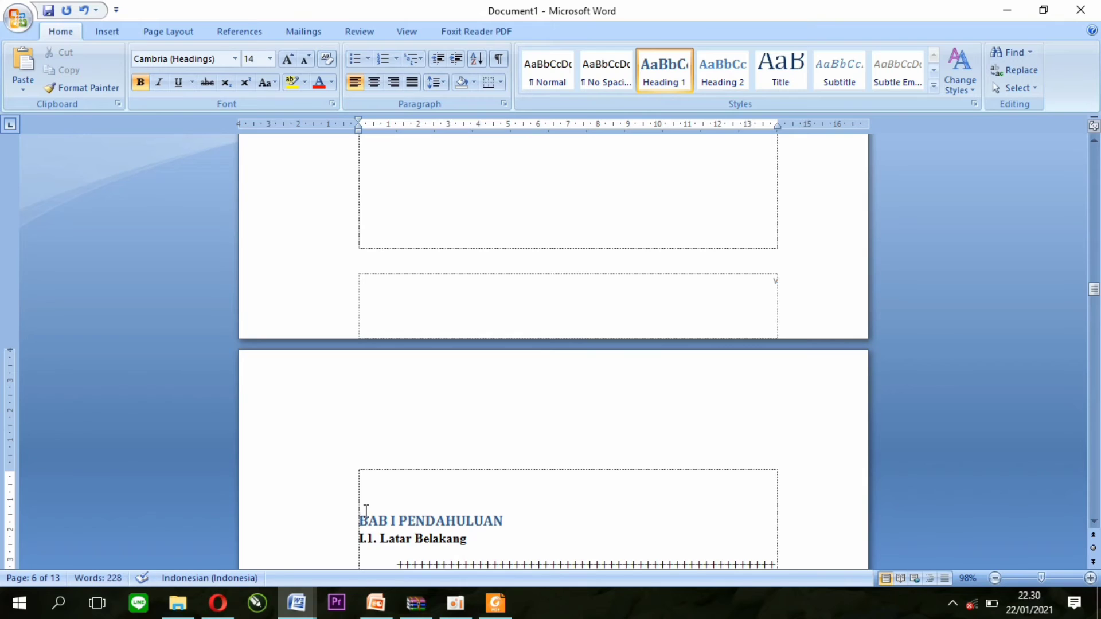
{"action": "key", "text": "BackSpace"}
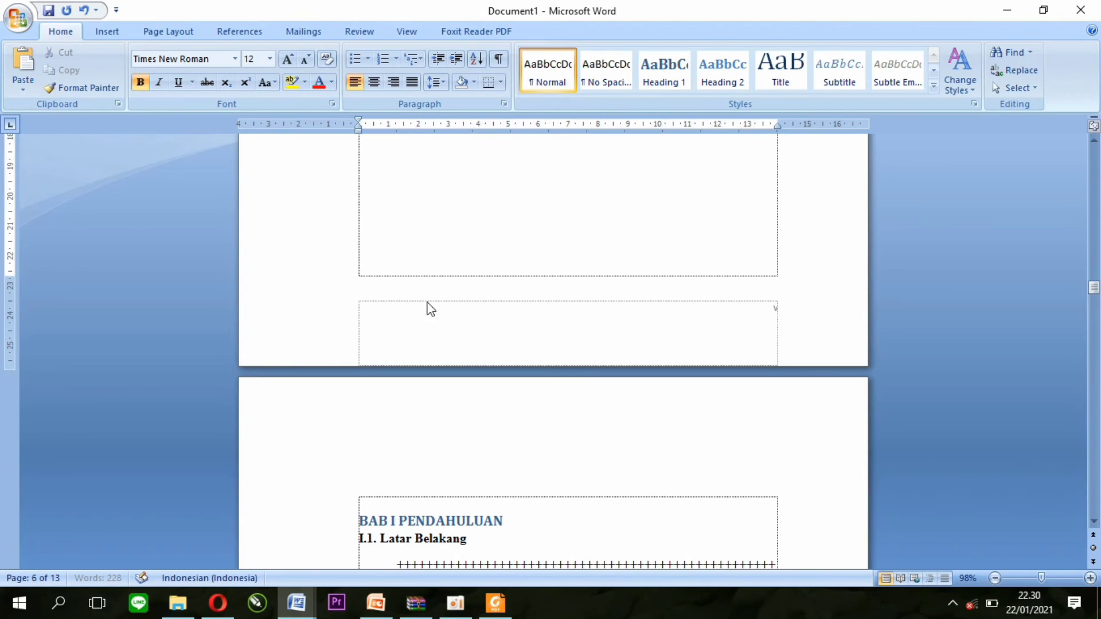
{"action": "left_click", "coordinate": [504, 520]}
{"action": "key", "text": "Return"}
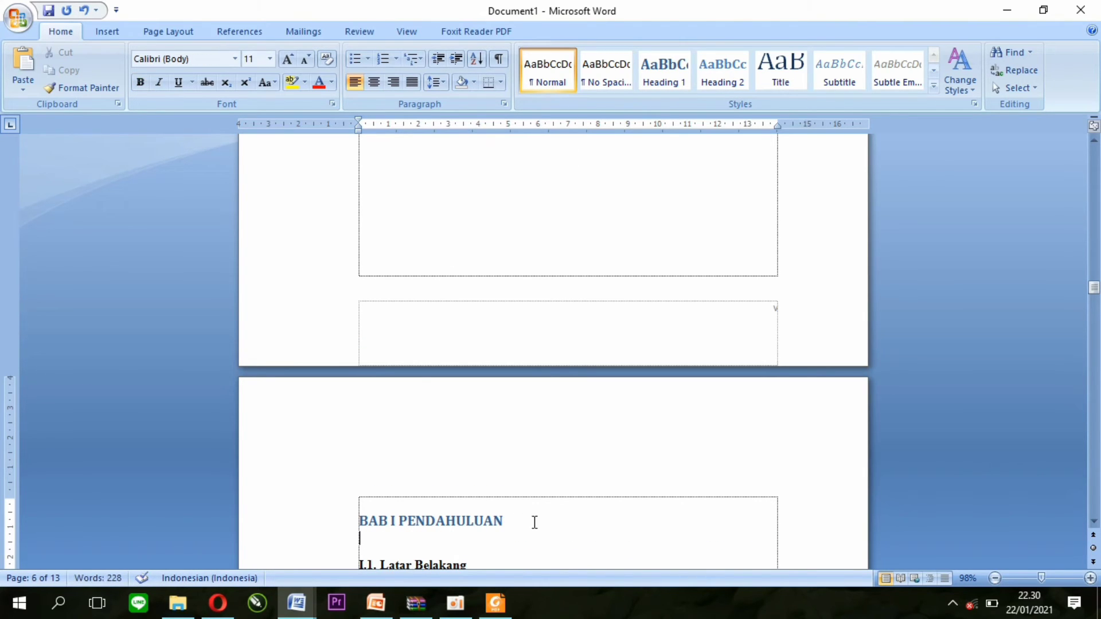
{"action": "left_click_drag", "start_coordinate": [534, 522], "coordinate": [356, 519]}
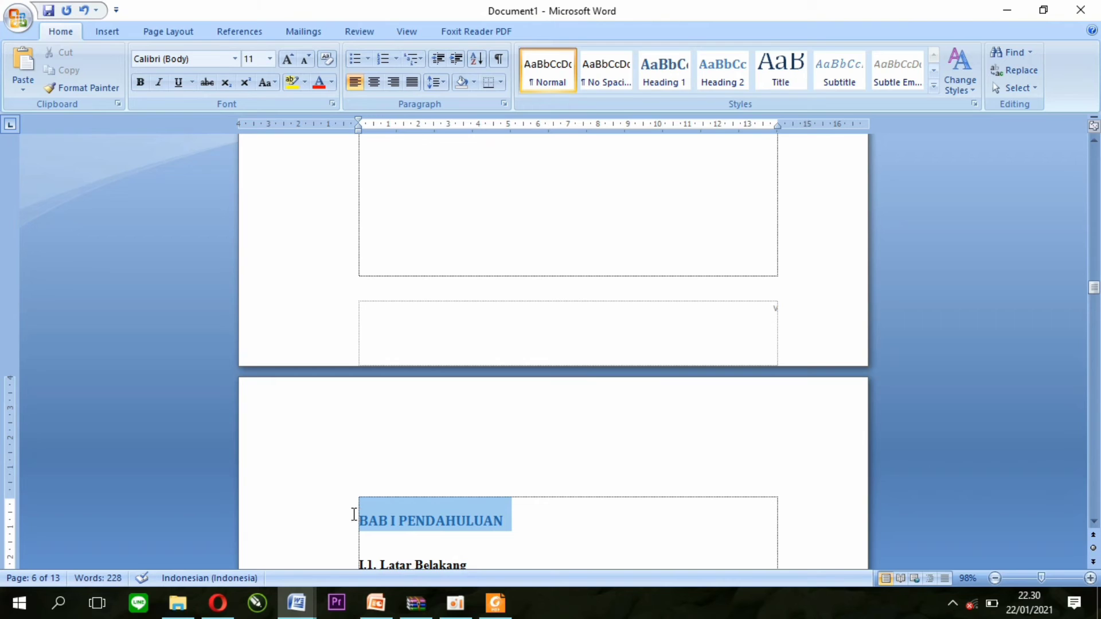
{"action": "left_click", "coordinate": [373, 84]}
Apply the Heading 2 style to the I.1. Latar Belakang subheading.
{"action": "scroll", "coordinate": [1095, 521], "scroll_direction": "down", "scroll_amount": 7}
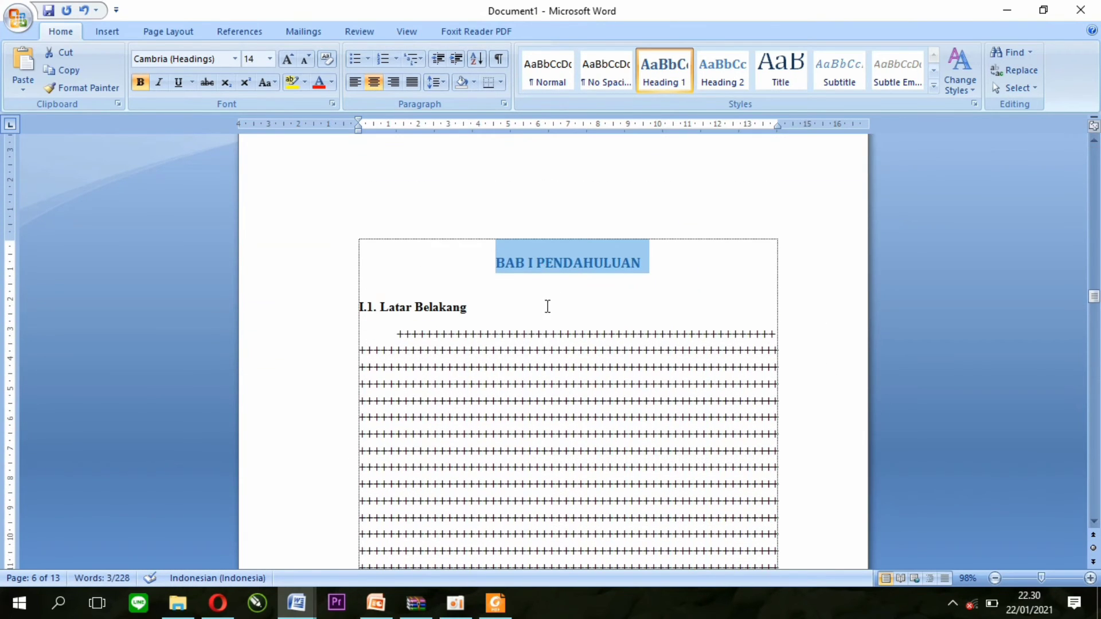
{"action": "left_click", "coordinate": [548, 307]}
{"action": "left_click_drag", "start_coordinate": [473, 314], "coordinate": [359, 310]}
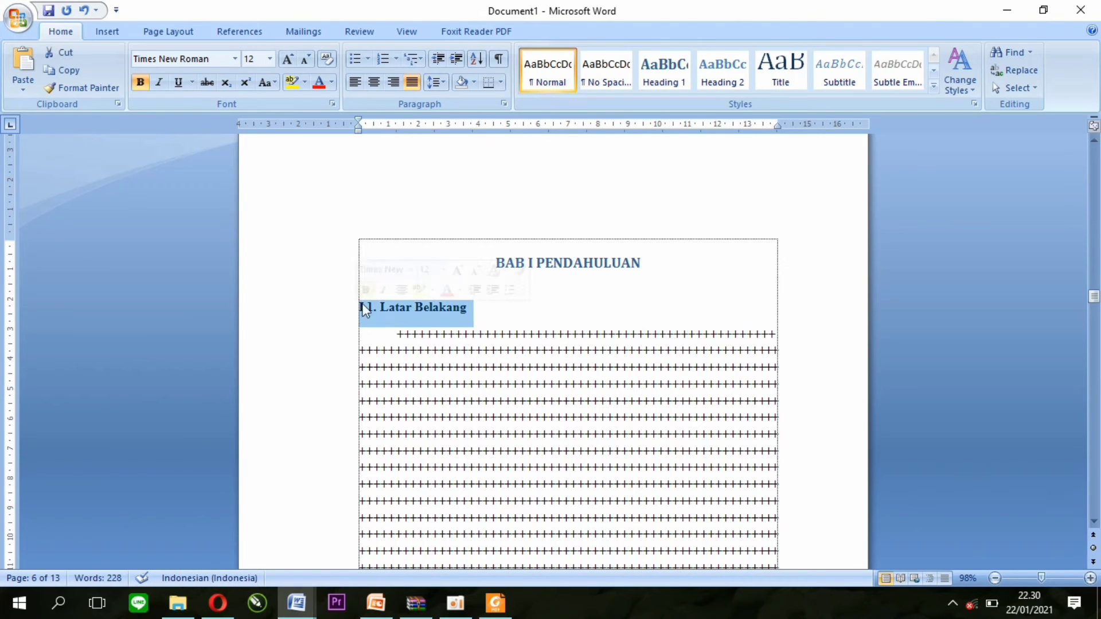
{"action": "left_click", "coordinate": [725, 86]}
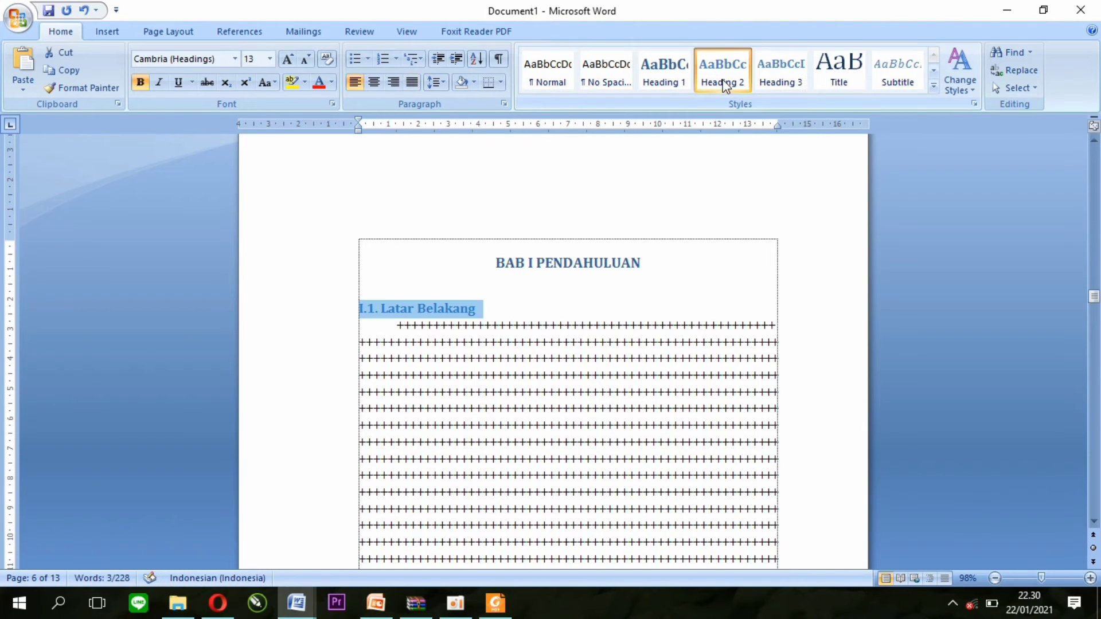
{"action": "left_click", "coordinate": [500, 327]}
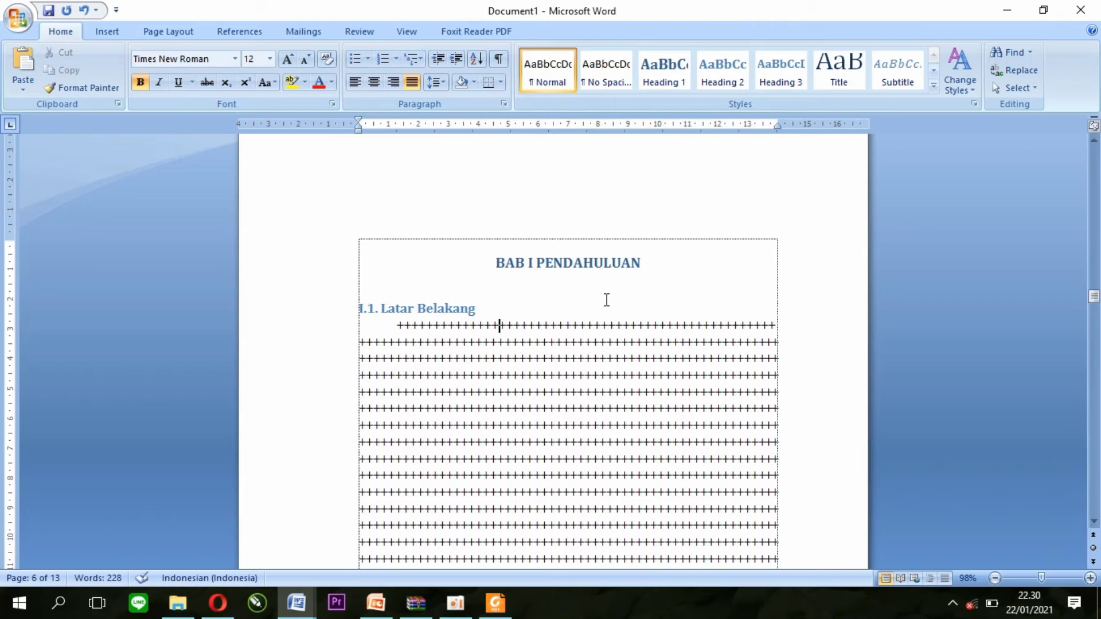
Apply the Heading 2 style to the I.2 Maksud dan Tujuan subheading.
{"action": "left_click_drag", "start_coordinate": [1095, 297], "coordinate": [1095, 324]}
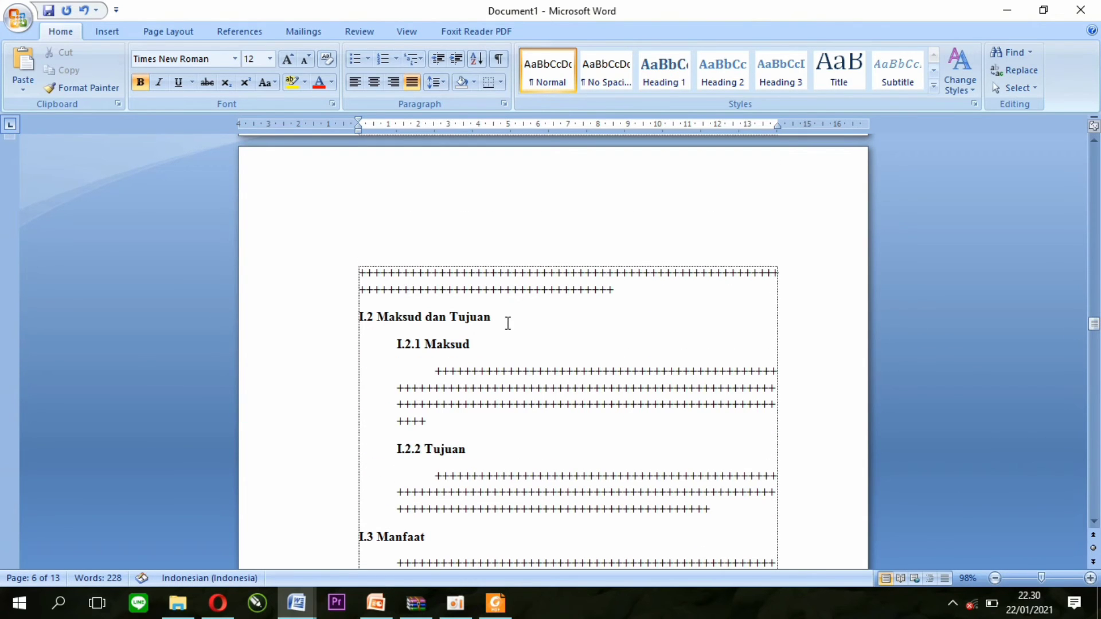
{"action": "left_click_drag", "start_coordinate": [508, 324], "coordinate": [359, 319]}
{"action": "left_click", "coordinate": [722, 70]}
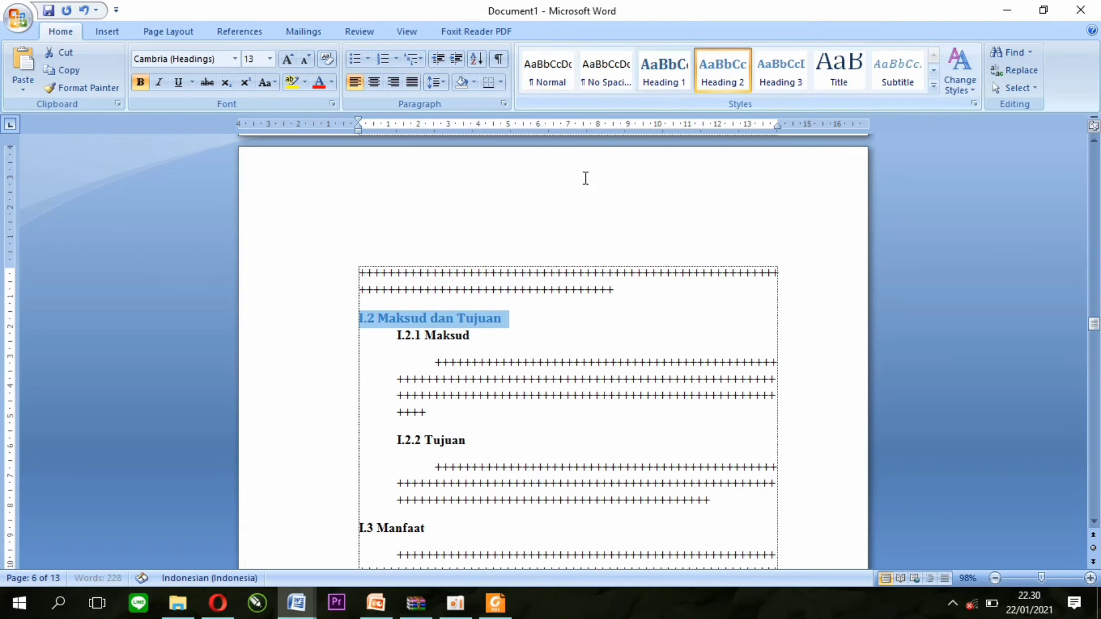
{"action": "left_click", "coordinate": [469, 338]}
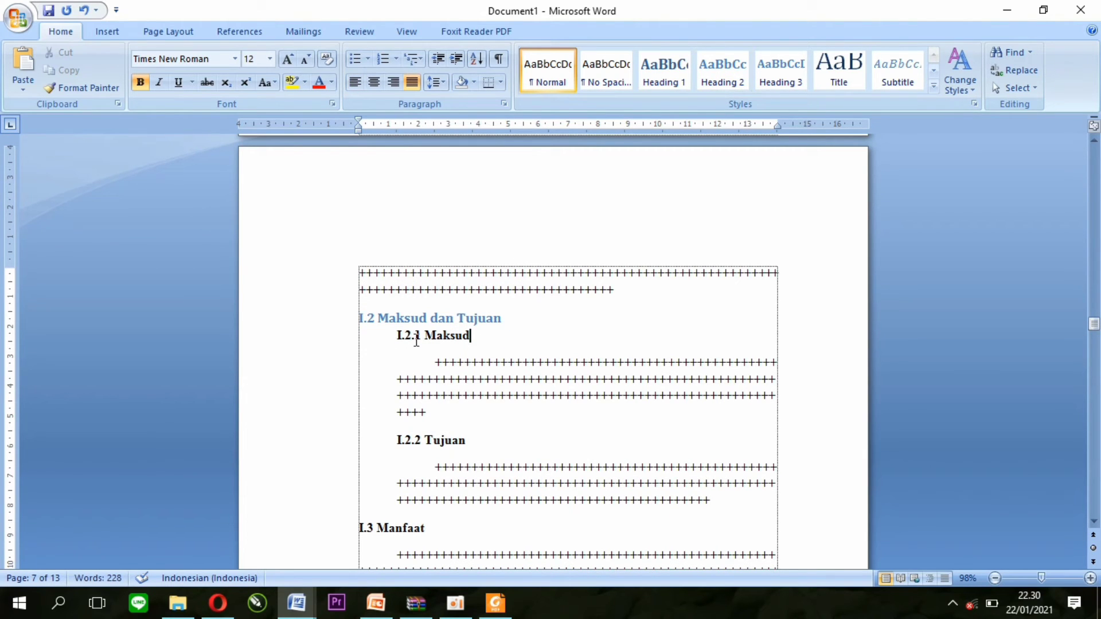
Apply the Heading 3 style to I.2.1 Maksud and I.2.2 Tujuan, and the Heading 2 style to I.3 Manfaat.
{"action": "left_click_drag", "start_coordinate": [451, 335], "coordinate": [414, 338]}
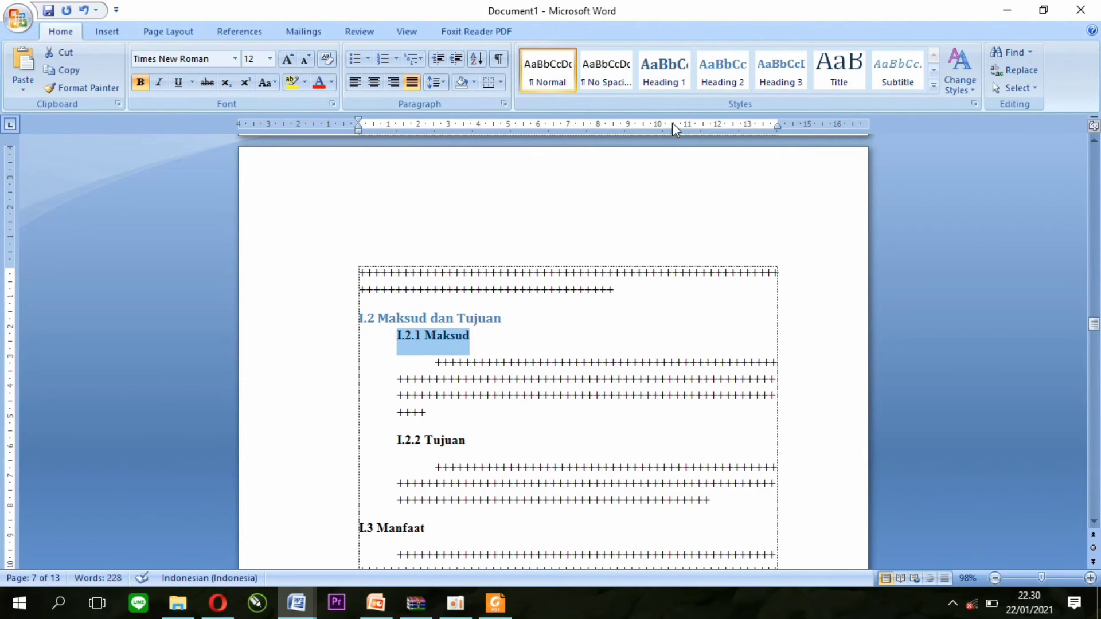
{"action": "left_click", "coordinate": [788, 67]}
{"action": "left_click_drag", "start_coordinate": [475, 440], "coordinate": [401, 439]}
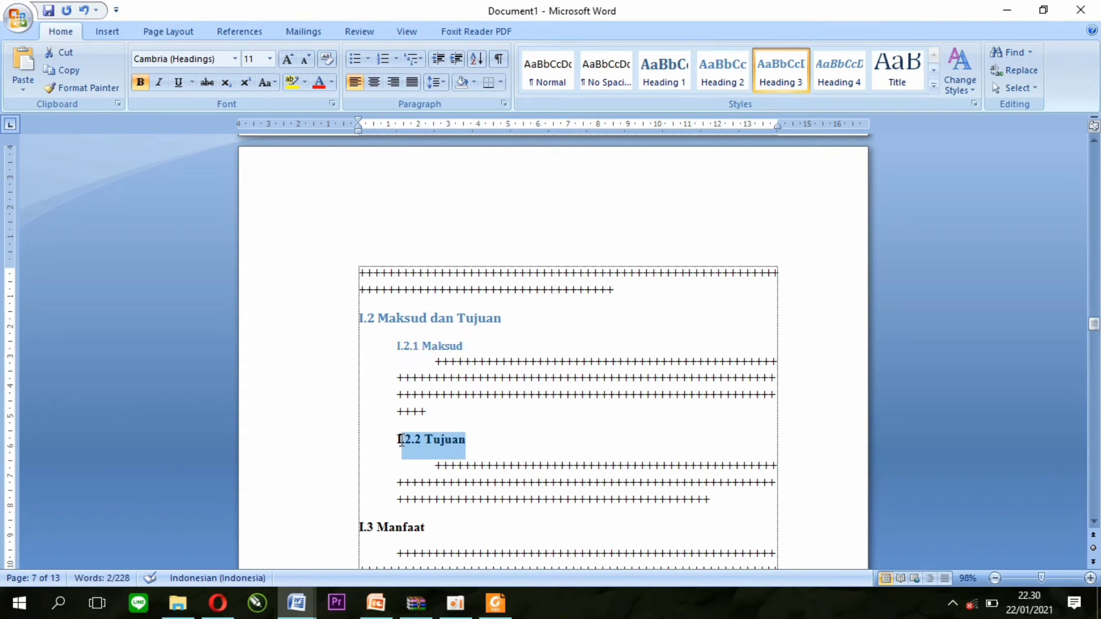
{"action": "left_click", "coordinate": [781, 70]}
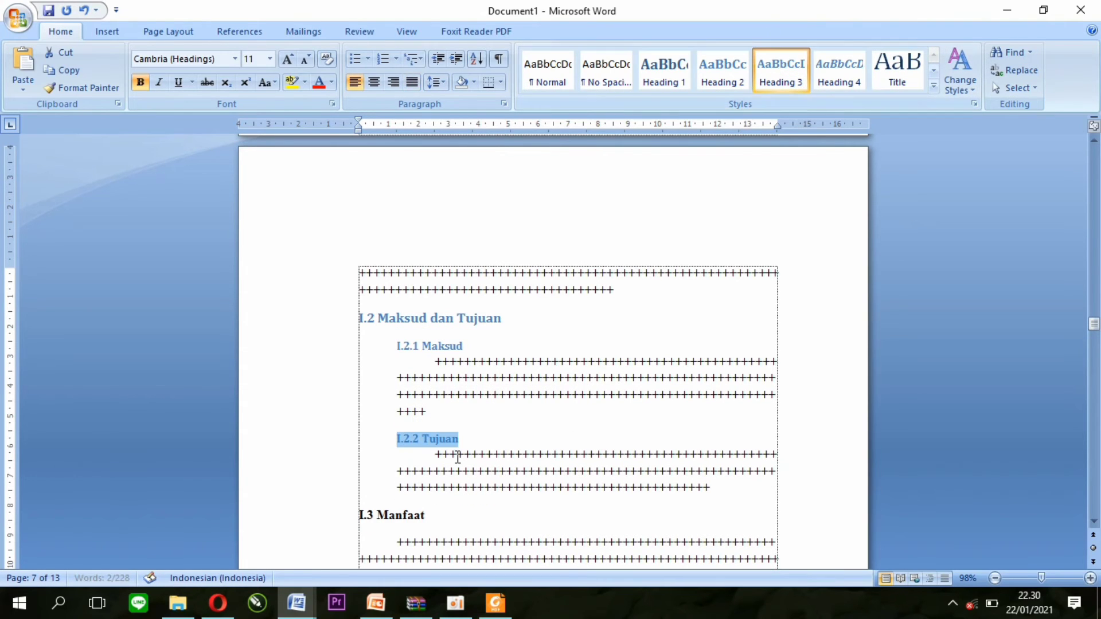
{"action": "left_click_drag", "start_coordinate": [359, 516], "coordinate": [431, 519]}
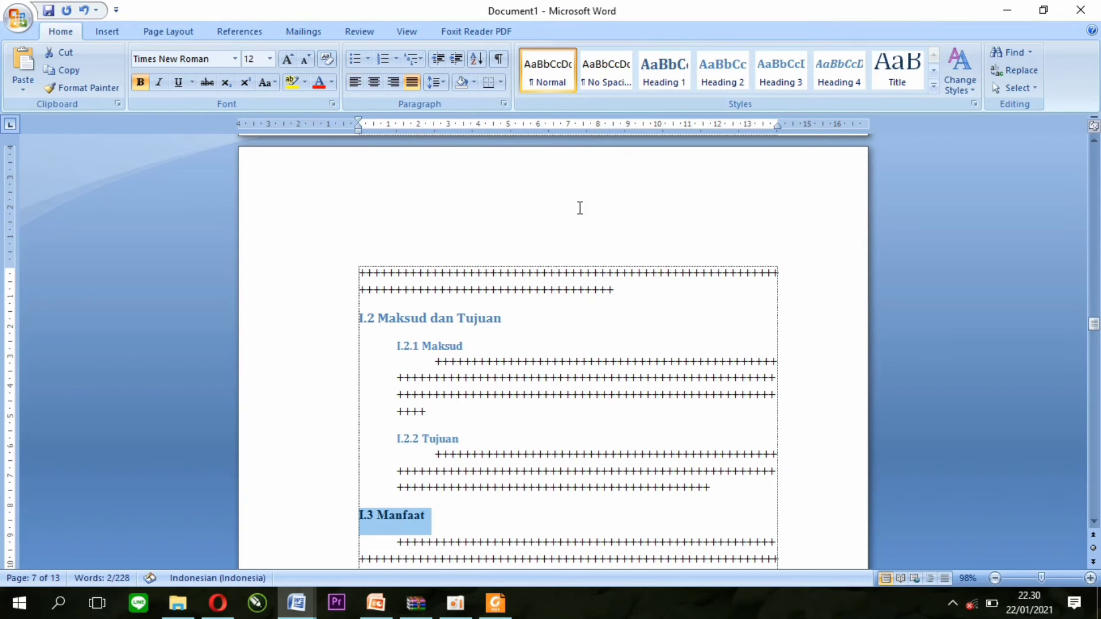
{"action": "left_click", "coordinate": [725, 72]}
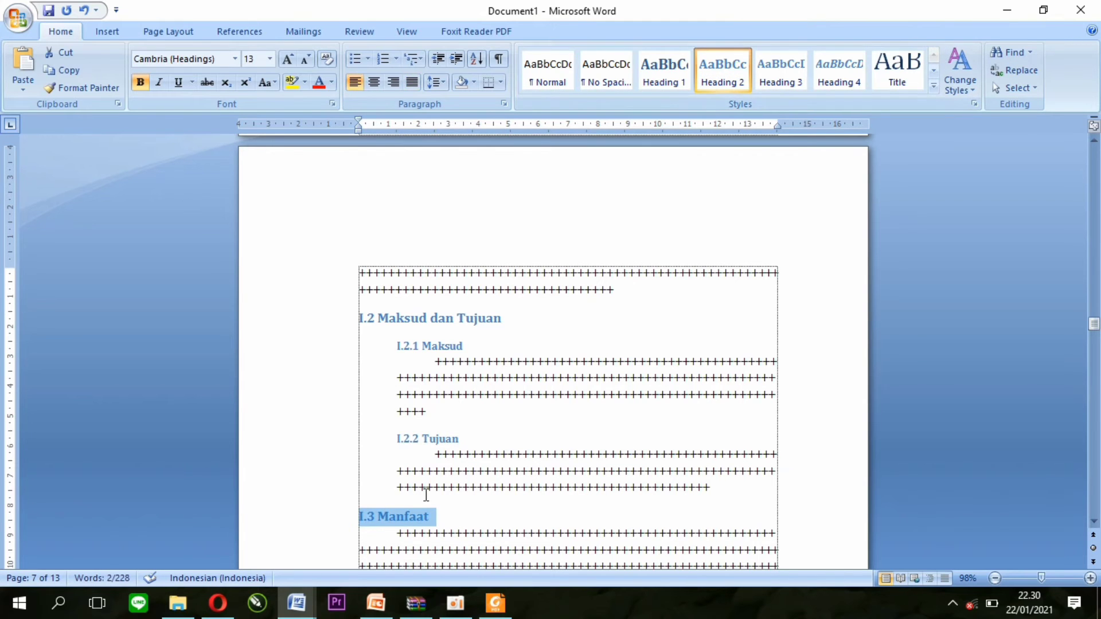
Apply the Heading 1 style to the BAB II LANDASAN TEORI chapter title and center it.
{"action": "left_click_drag", "start_coordinate": [1094, 323], "coordinate": [1095, 351]}
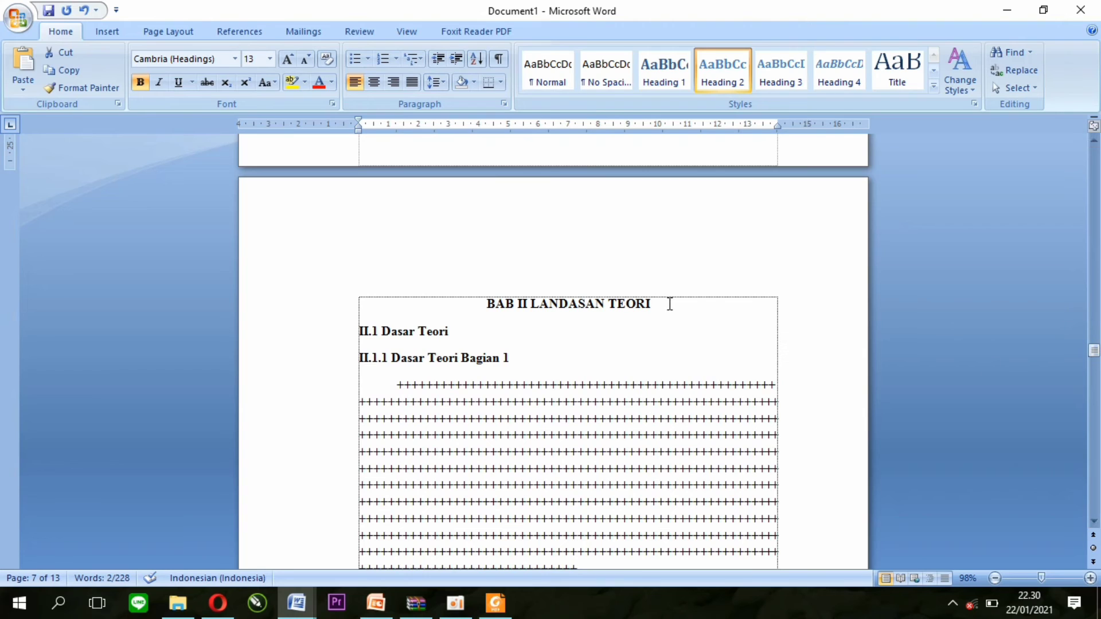
{"action": "left_click_drag", "start_coordinate": [670, 304], "coordinate": [486, 304]}
{"action": "left_click", "coordinate": [664, 72]}
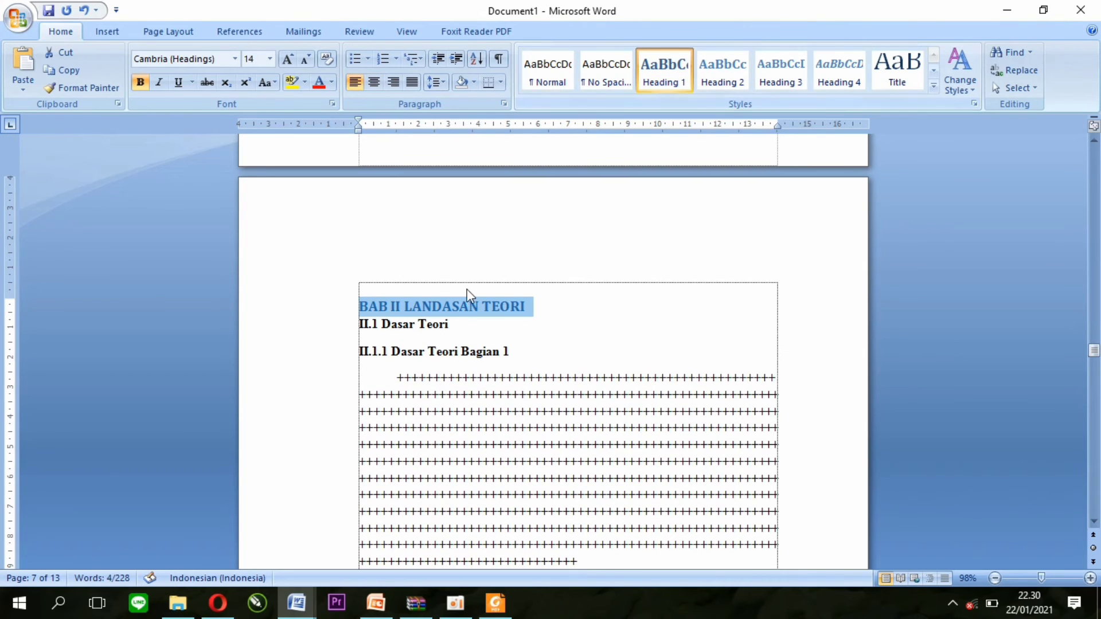
{"action": "left_click", "coordinate": [374, 82]}
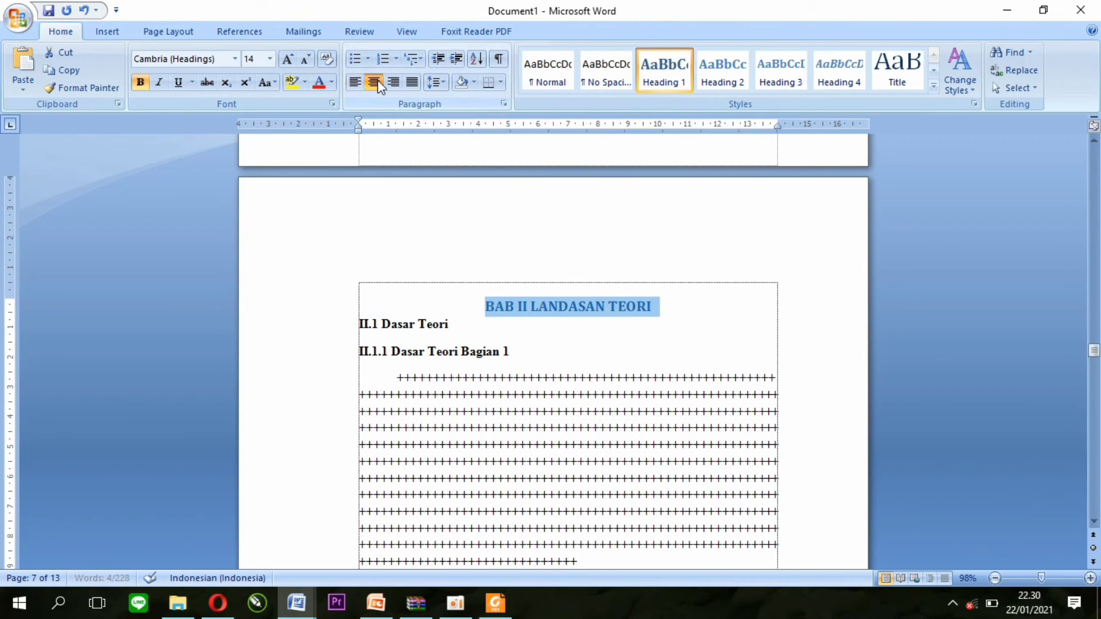
Apply the Heading 2 style to II.1 Dasar Teori and the Heading 3 style to II.1.1 Dasar Teori Bagian 1.
{"action": "left_click", "coordinate": [458, 324]}
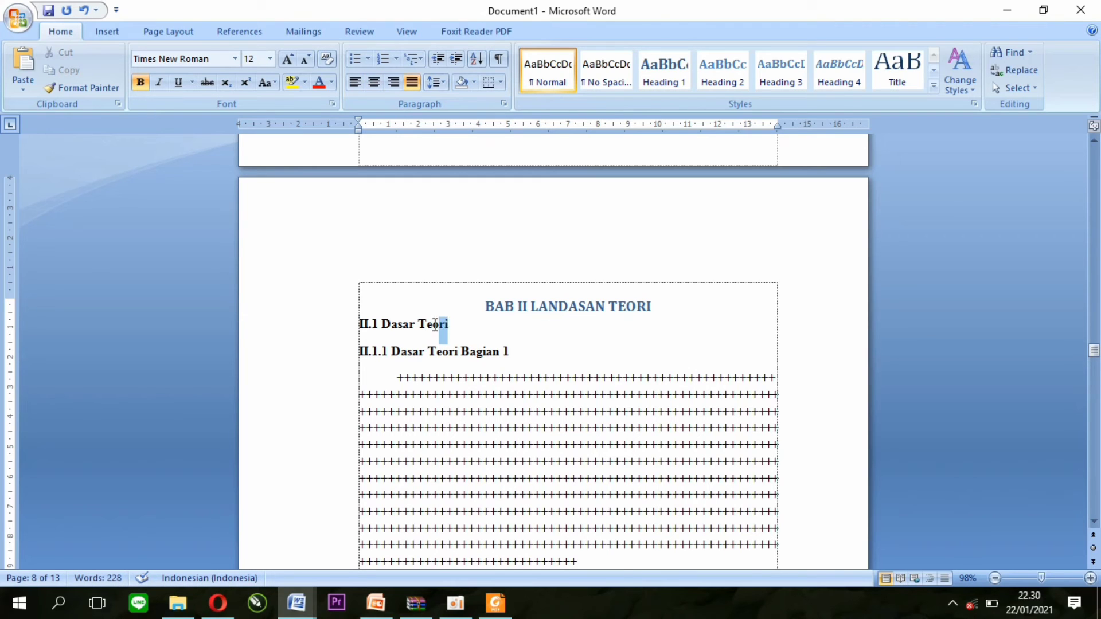
{"action": "left_click_drag", "start_coordinate": [435, 325], "coordinate": [359, 324]}
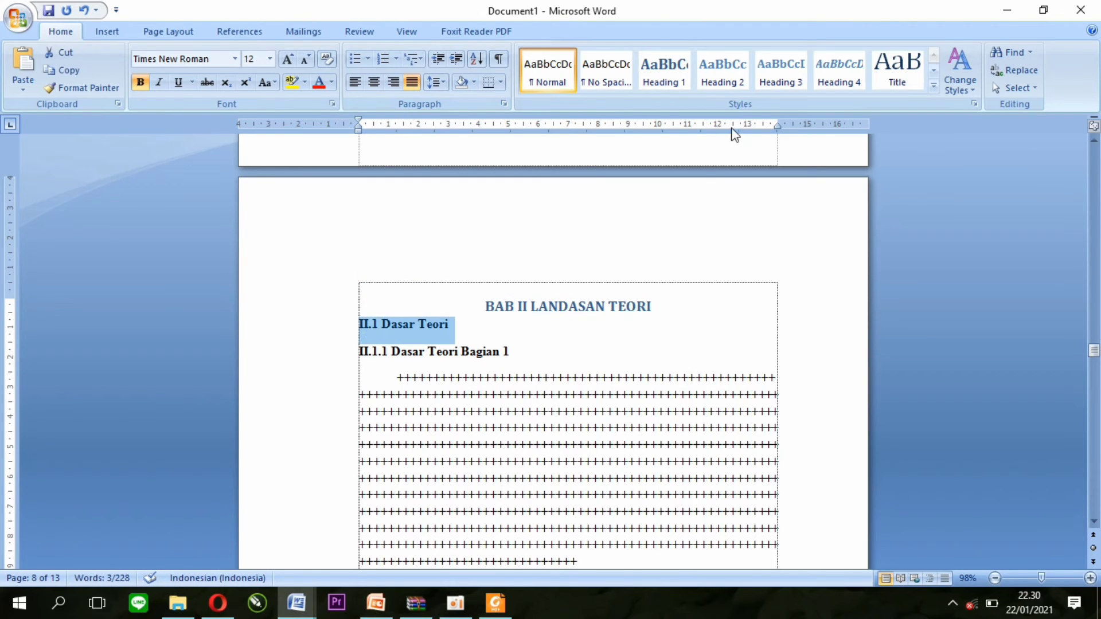
{"action": "left_click", "coordinate": [723, 69]}
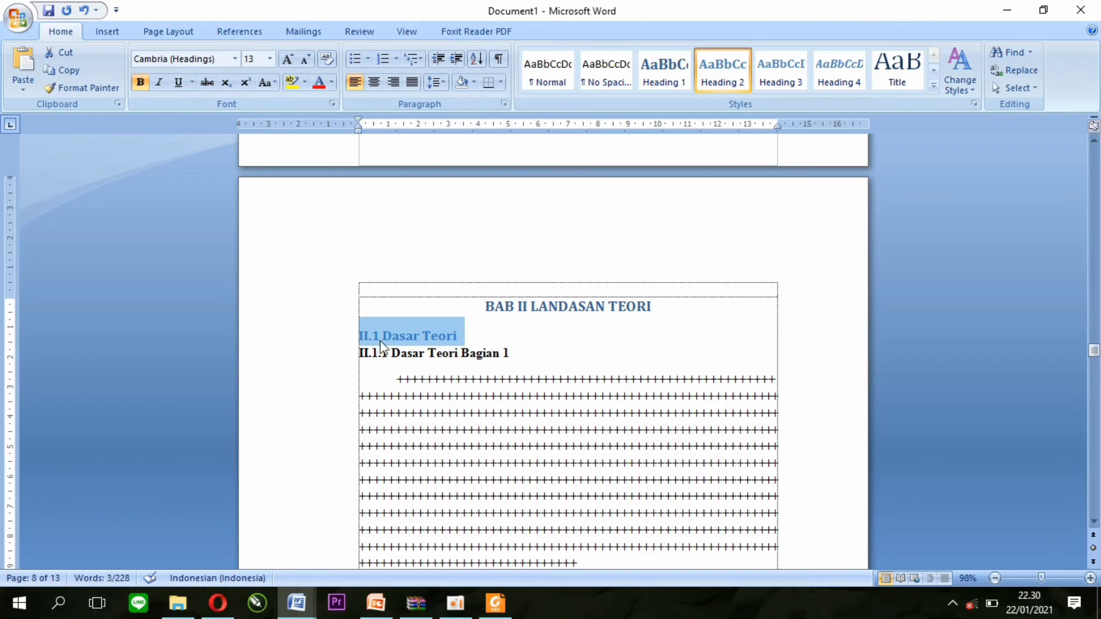
{"action": "left_click_drag", "start_coordinate": [532, 362], "coordinate": [368, 358]}
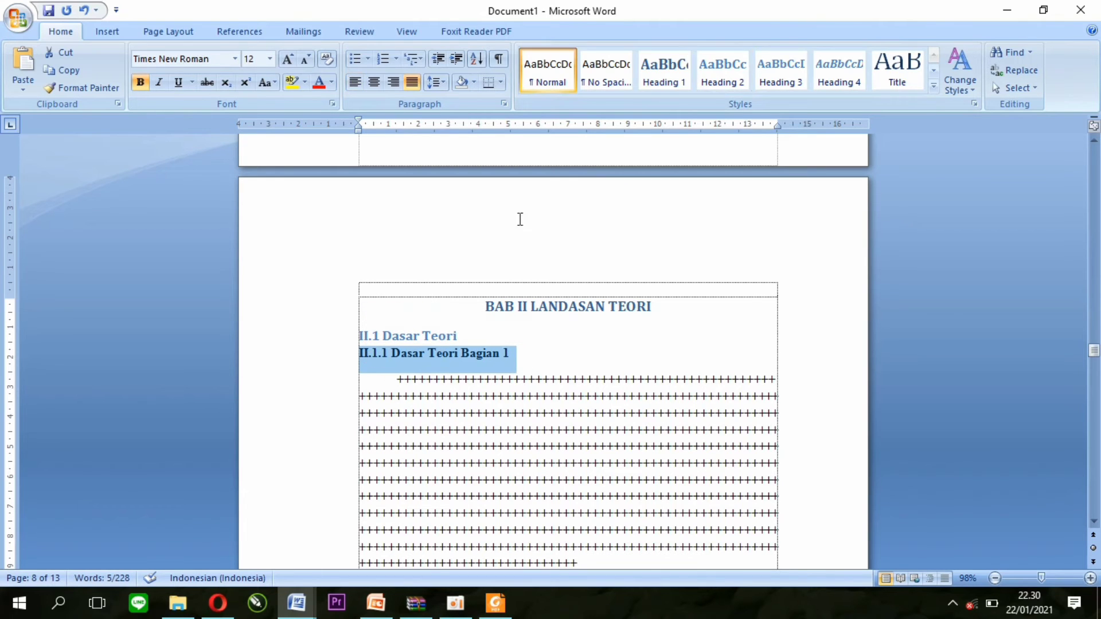
{"action": "left_click", "coordinate": [781, 70]}
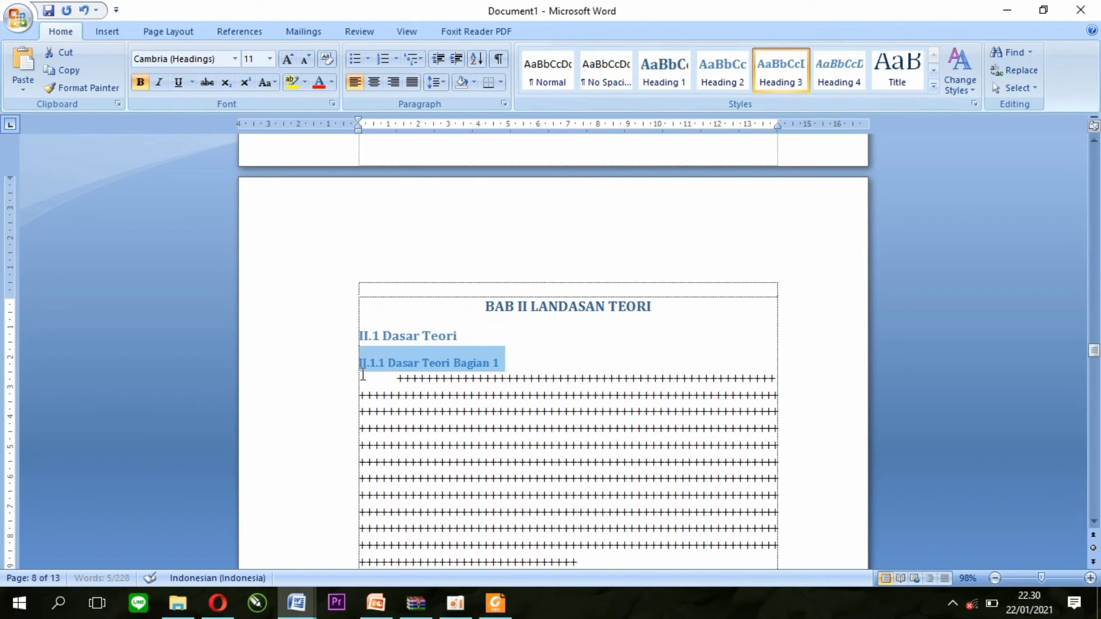
Place the text cursor just before "ilustrasi" in the caption under the teacher illustration in chapter II.
{"action": "left_click_drag", "start_coordinate": [1095, 352], "coordinate": [1095, 363]}
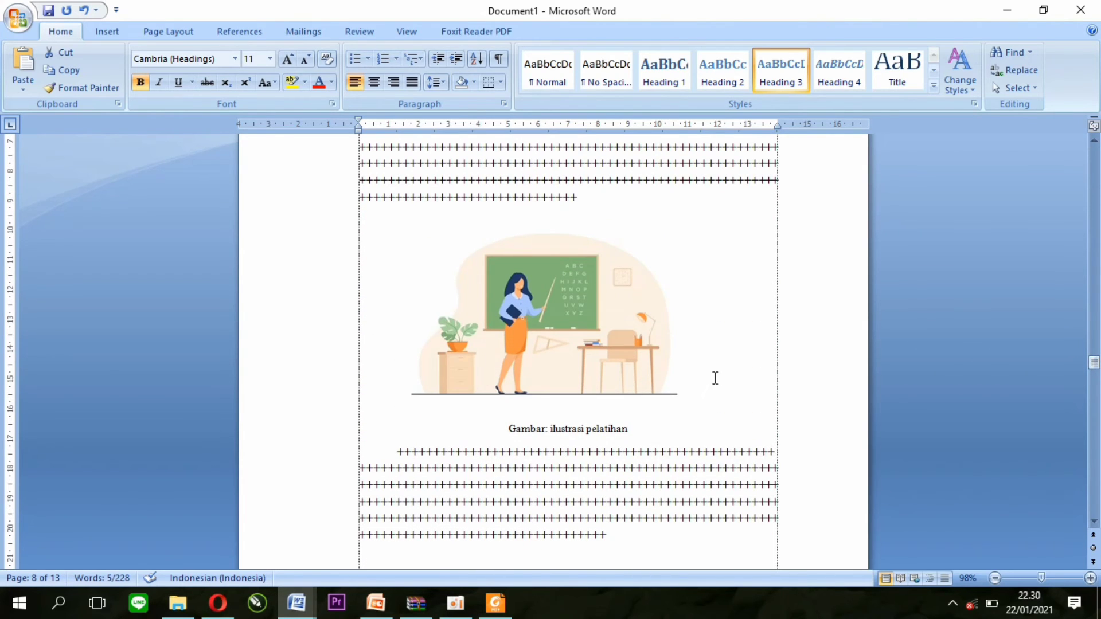
{"action": "left_click", "coordinate": [680, 381]}
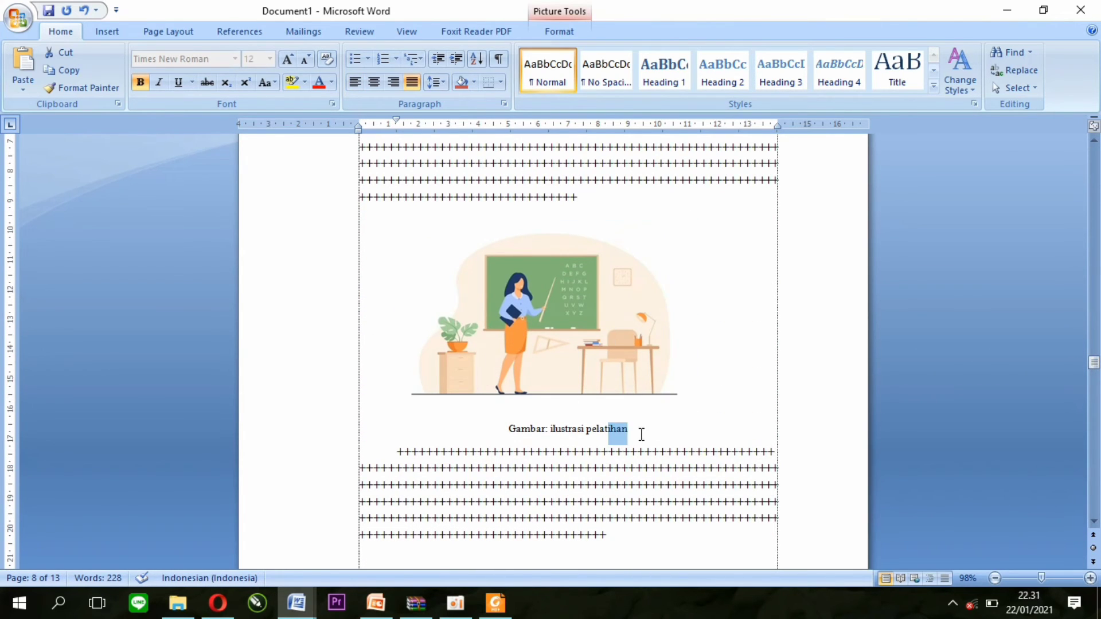
{"action": "left_click", "coordinate": [552, 437]}
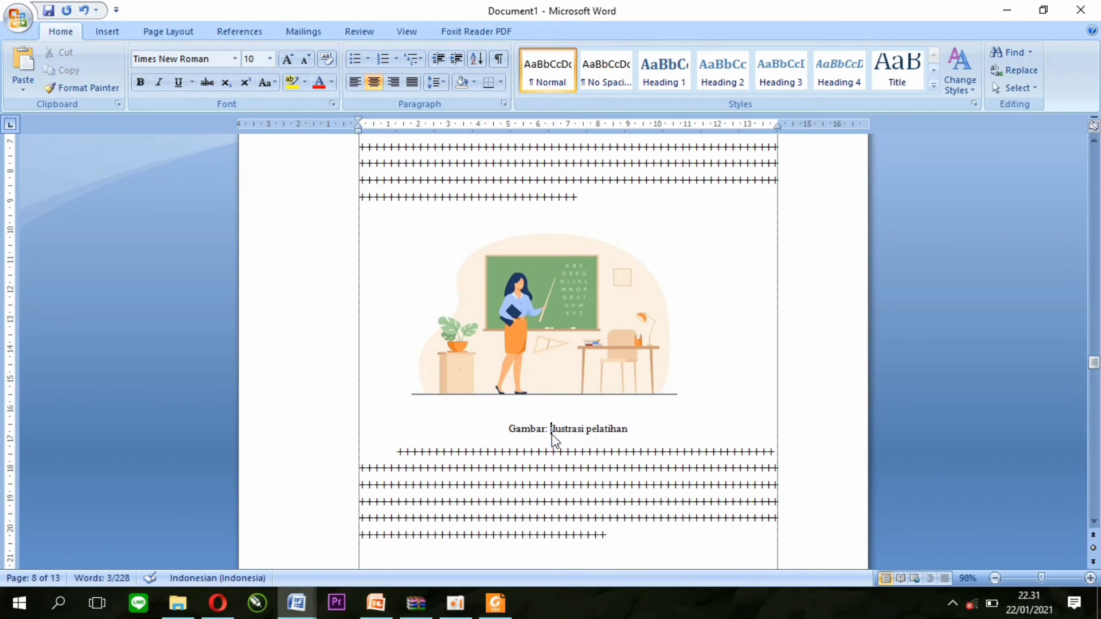
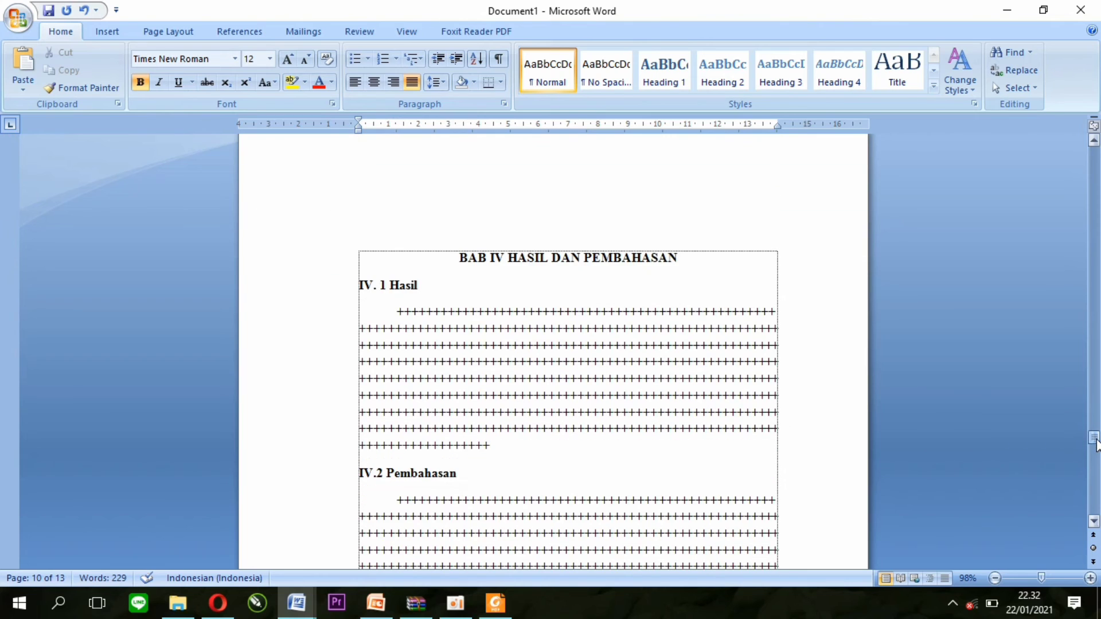
Apply the Heading 1 style to the BAB IV HASIL DAN PEMBAHASAN chapter title and center it.
{"action": "left_click_drag", "start_coordinate": [702, 276], "coordinate": [468, 266]}
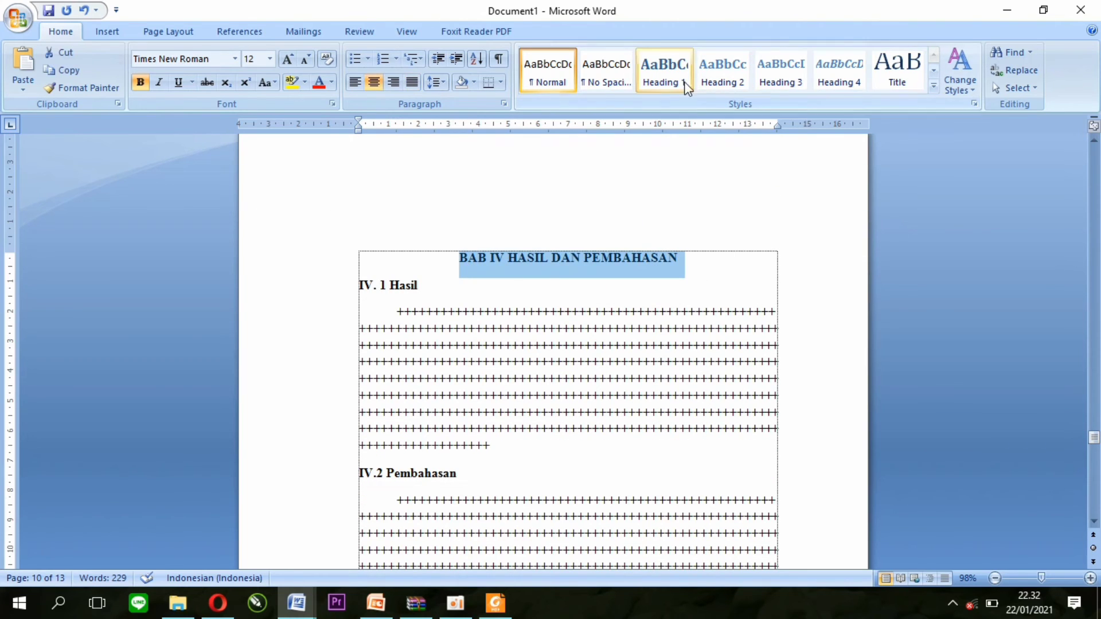
{"action": "left_click", "coordinate": [665, 70]}
{"action": "left_click", "coordinate": [374, 82]}
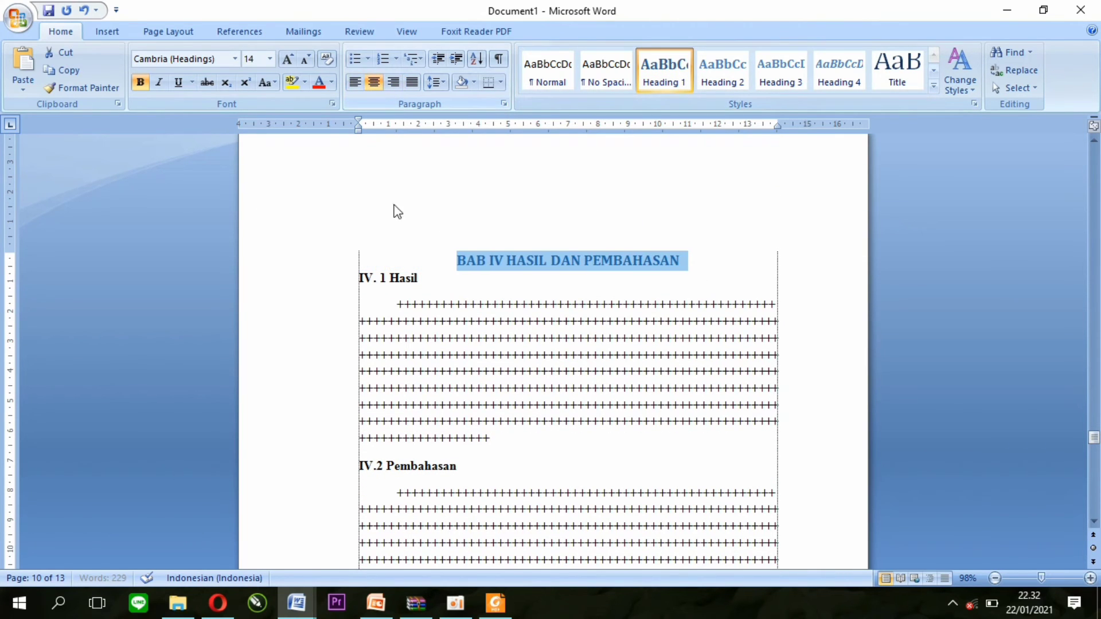
Apply the Heading 2 style to the IV. 1 Hasil and IV.2 Pembahasan subheadings.
{"action": "left_click_drag", "start_coordinate": [425, 278], "coordinate": [360, 279]}
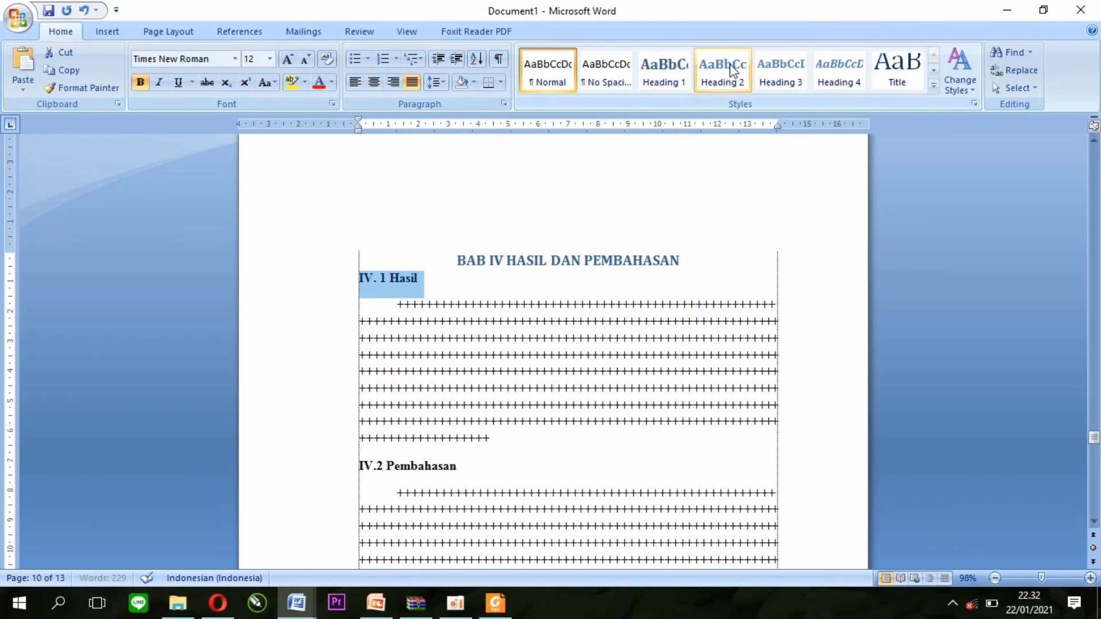
{"action": "left_click", "coordinate": [722, 69]}
{"action": "left_click_drag", "start_coordinate": [467, 474], "coordinate": [348, 467]}
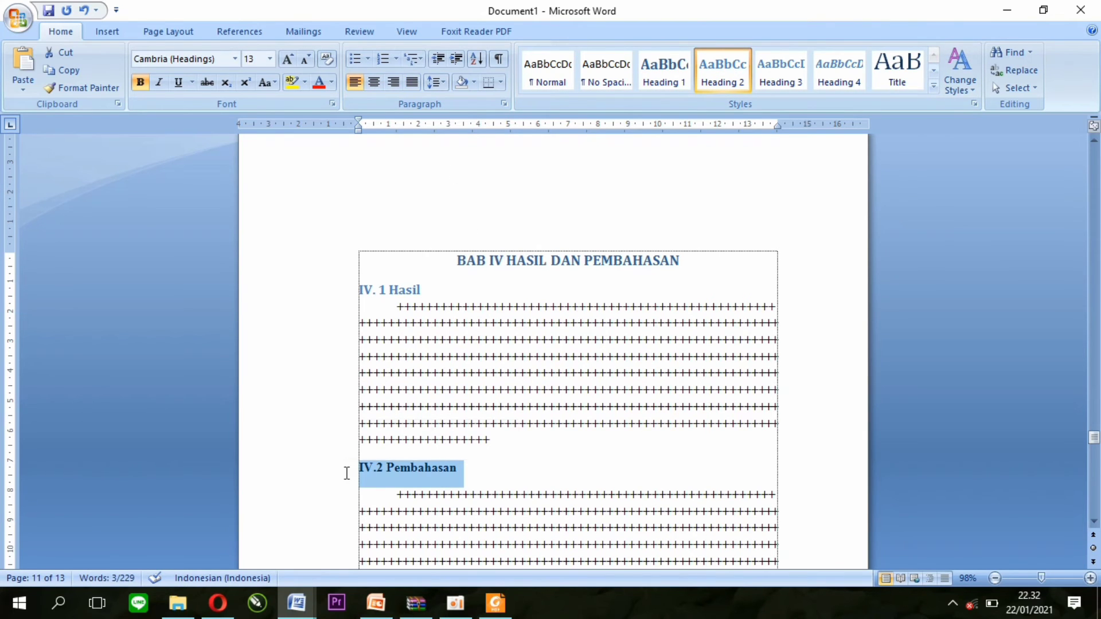
{"action": "left_click", "coordinate": [723, 70]}
Apply the Heading 1 style to the BAB V KESIMPULAN chapter title and center it.
{"action": "left_click_drag", "start_coordinate": [1094, 437], "coordinate": [1093, 463]}
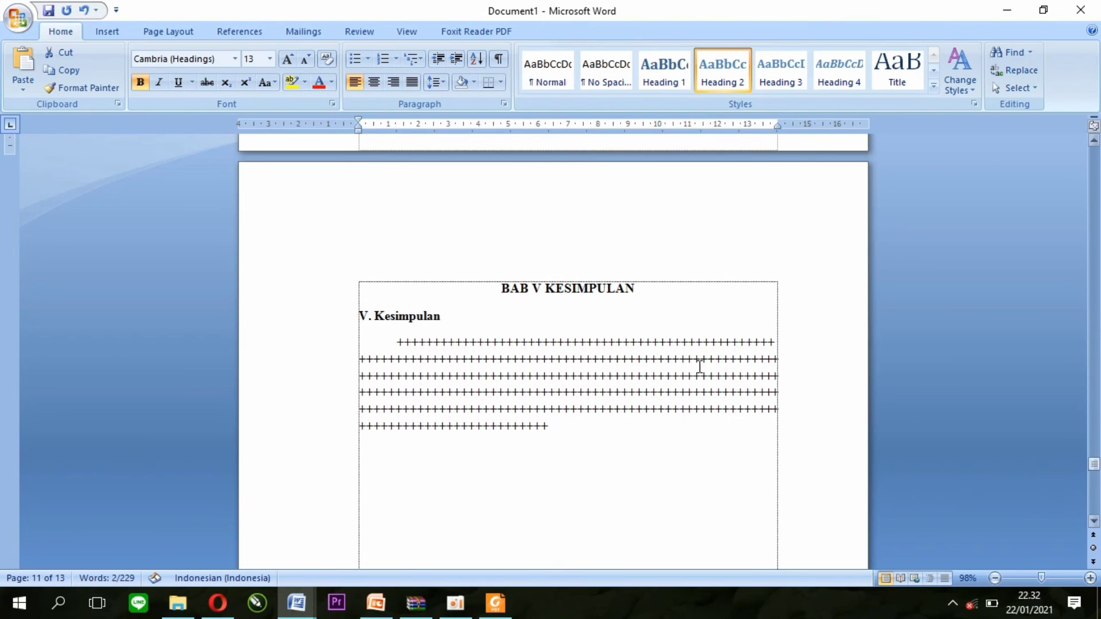
{"action": "left_click_drag", "start_coordinate": [495, 290], "coordinate": [636, 289]}
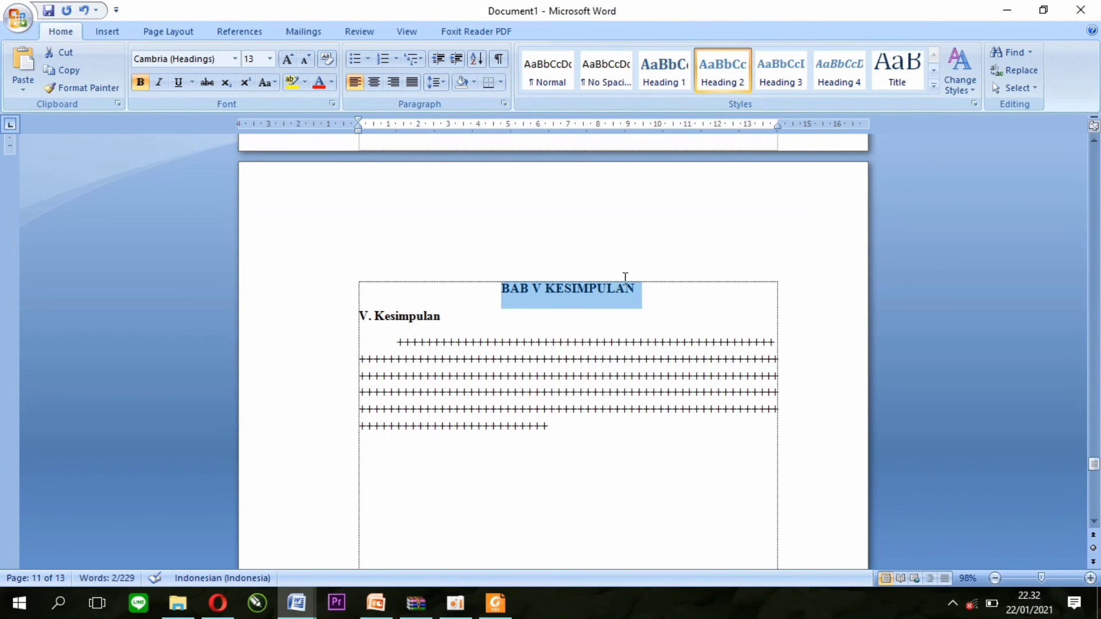
{"action": "left_click", "coordinate": [672, 86]}
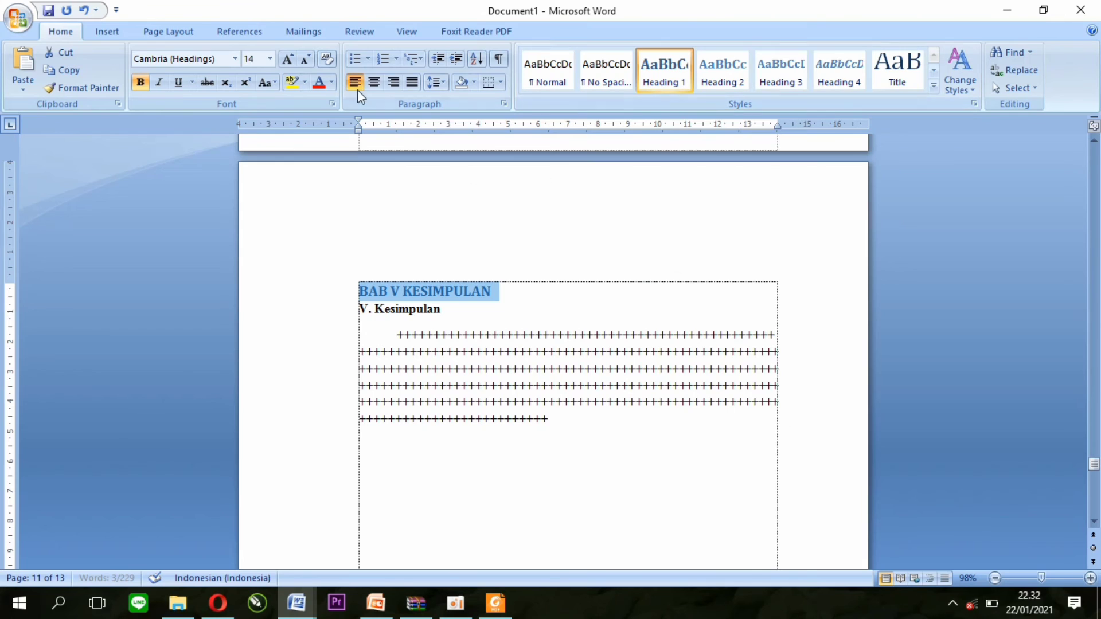
{"action": "left_click", "coordinate": [374, 83]}
Number the Kesimpulan subheading in chapter V as V.1 and apply the Heading 2 style to it.
{"action": "left_click_drag", "start_coordinate": [447, 311], "coordinate": [360, 309]}
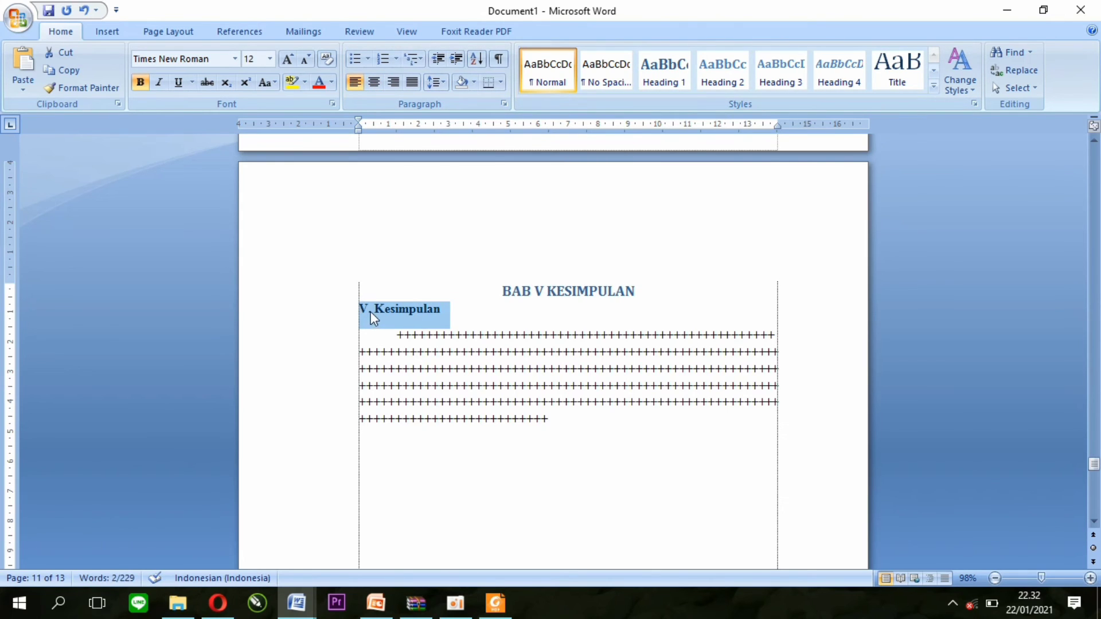
{"action": "left_click", "coordinate": [372, 310]}
{"action": "type", "text": "1"}
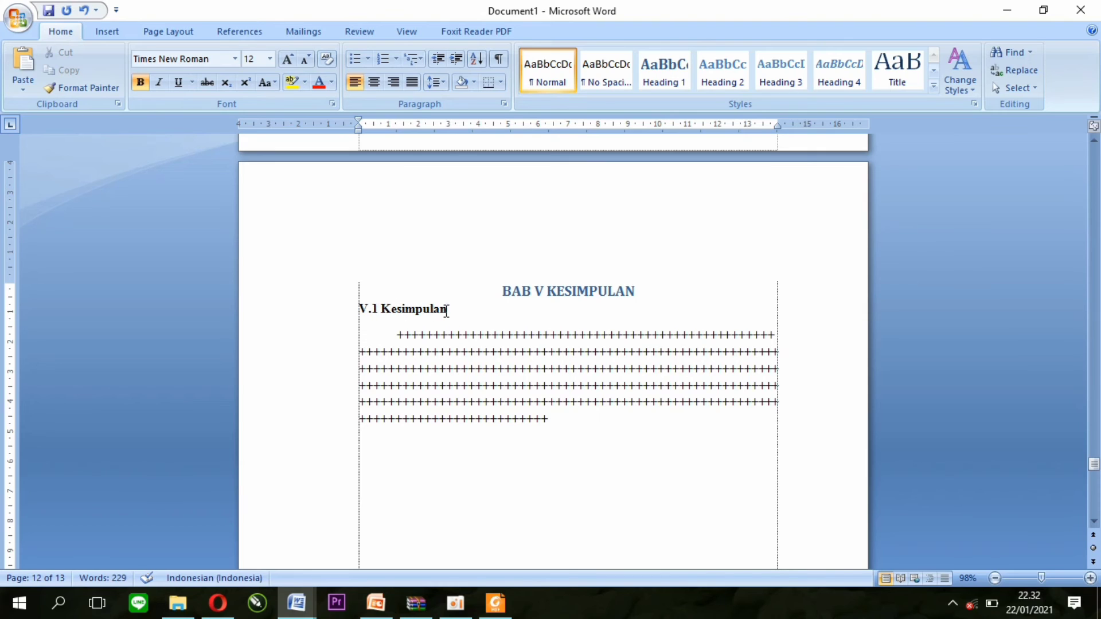
{"action": "left_click_drag", "start_coordinate": [440, 311], "coordinate": [359, 310]}
{"action": "left_click", "coordinate": [725, 78]}
{"action": "left_click", "coordinate": [663, 401]}
Apply the Heading 1 style to the DAFTAR PUSTAKA title and center it.
{"action": "left_click_drag", "start_coordinate": [1093, 463], "coordinate": [1094, 491]}
{"action": "left_click_drag", "start_coordinate": [636, 366], "coordinate": [514, 360]}
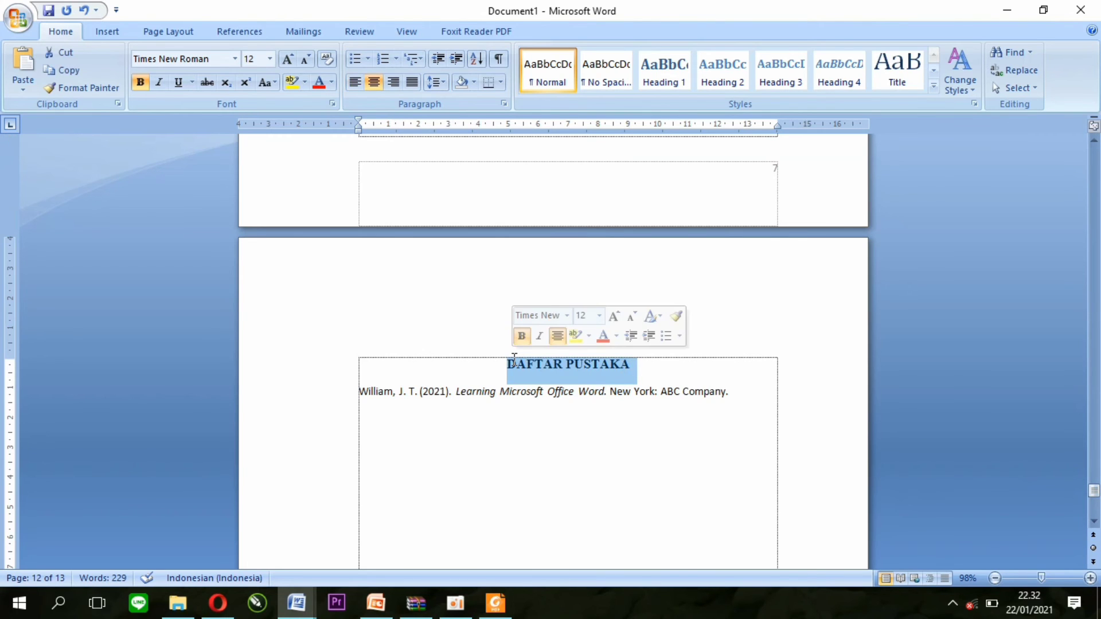
{"action": "left_click", "coordinate": [664, 71]}
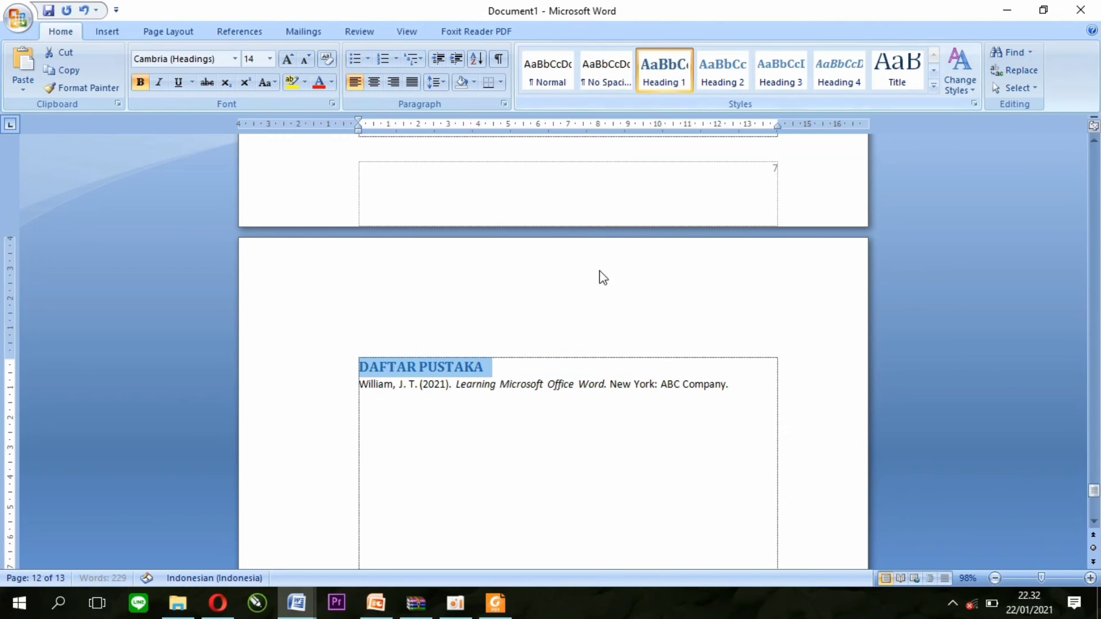
{"action": "left_click", "coordinate": [374, 82]}
{"action": "left_click", "coordinate": [550, 440]}
Update the automatic table of contents under DAFTAR ISI so that it lists the styled headings.
{"action": "mouse_move", "coordinate": [1095, 497]}
{"action": "left_mouse_down"}
{"action": "mouse_move", "coordinate": [1095, 177]}
{"action": "mouse_move", "coordinate": [1095, 211]}
{"action": "left_mouse_up"}
{"action": "left_click", "coordinate": [532, 305]}
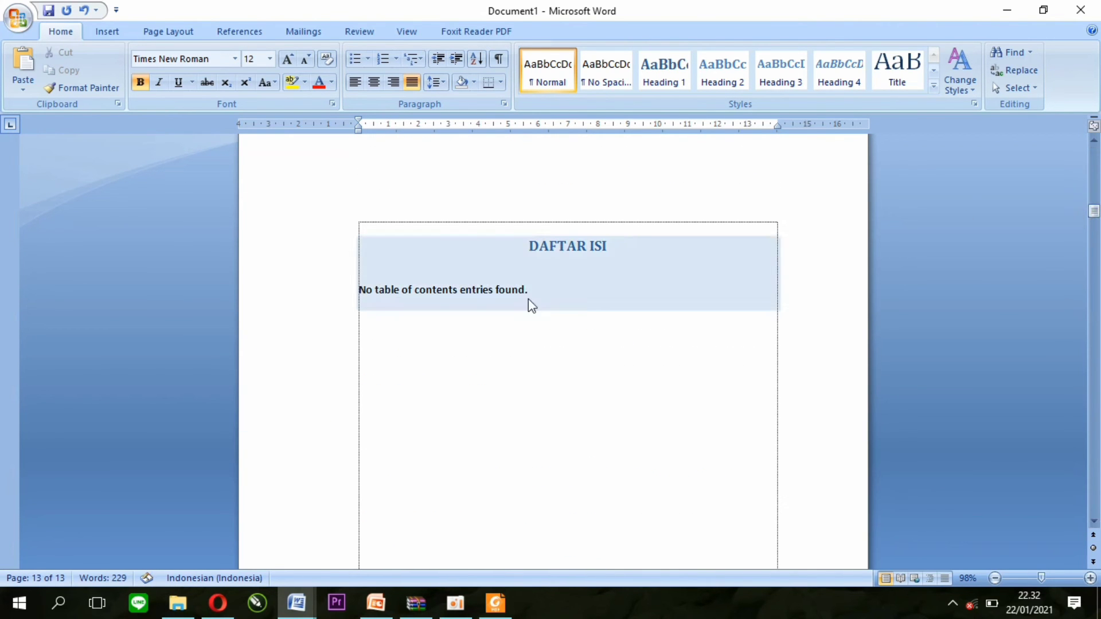
{"action": "left_click", "coordinate": [518, 303]}
{"action": "left_click", "coordinate": [433, 224]}
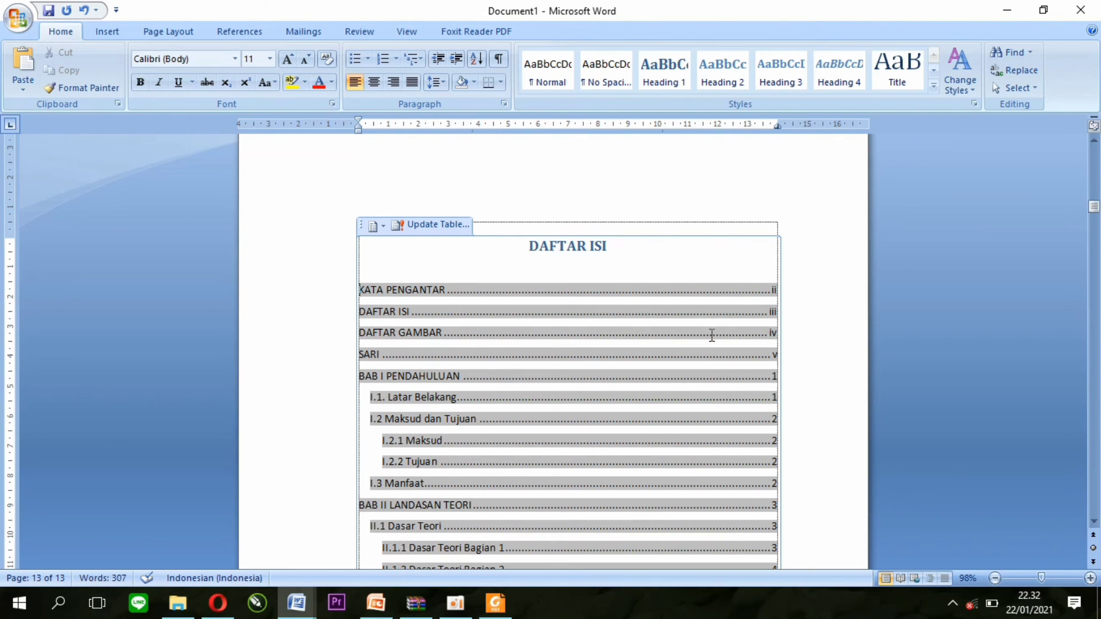
{"action": "left_click", "coordinate": [748, 266]}
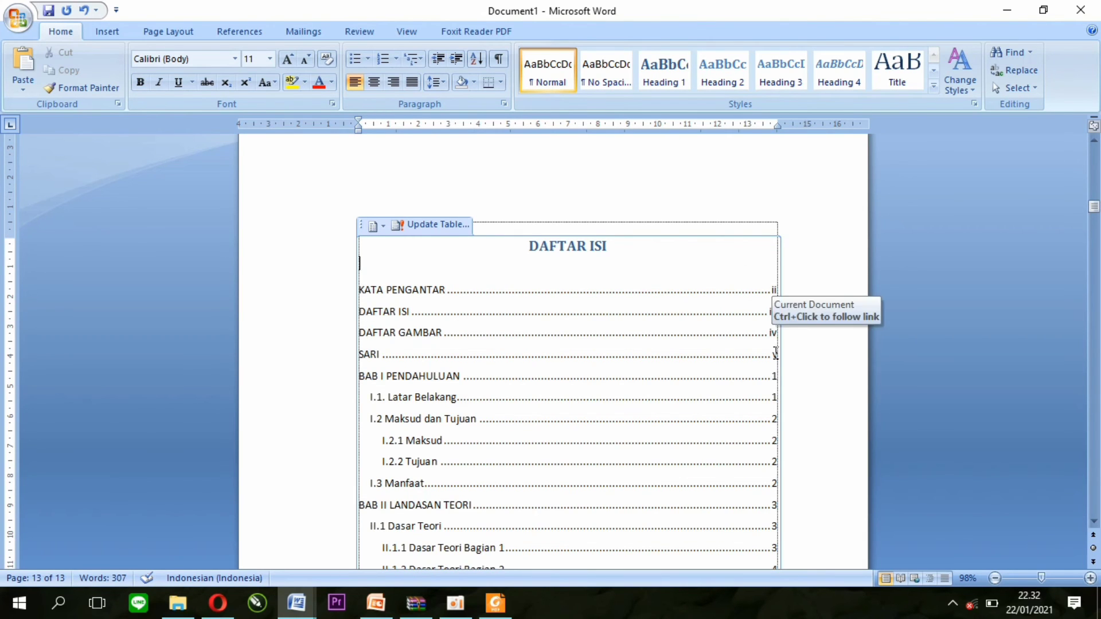
Delete the surplus blank lines between the table of contents and the DAFTAR GAMBAR title.
{"action": "left_click_drag", "start_coordinate": [1094, 206], "coordinate": [1095, 242]}
{"action": "left_click", "coordinate": [440, 398]}
{"action": "key", "text": "BackSpace"}
{"action": "key", "text": "BackSpace"}
{"action": "key", "text": "BackSpace"}
{"action": "key", "text": "BackSpace"}
{"action": "key", "text": "BackSpace"}
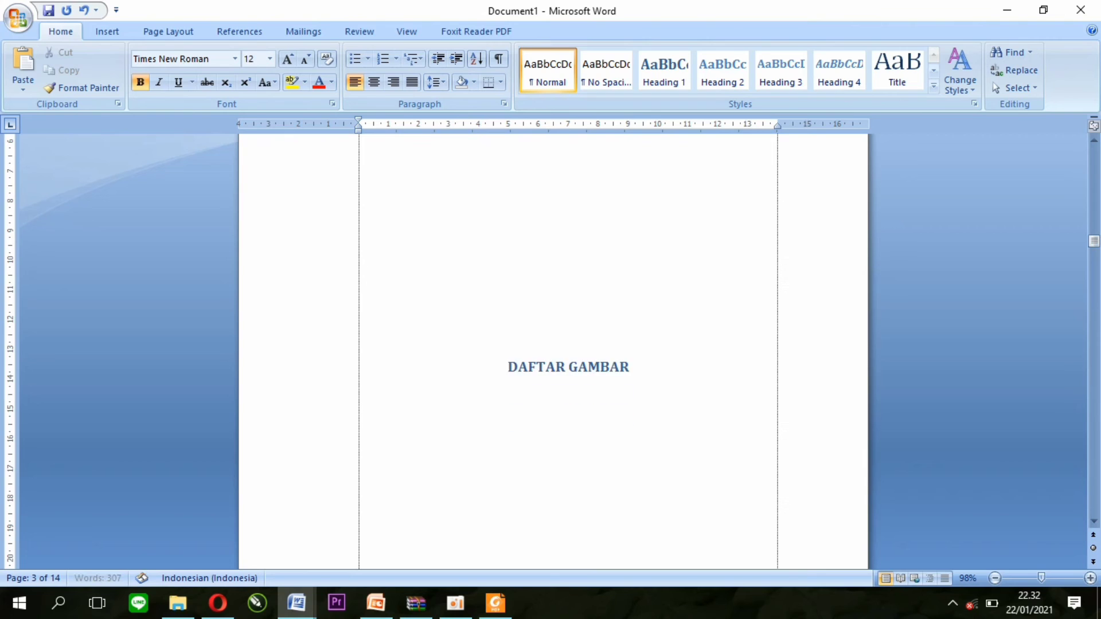
{"action": "key", "text": "BackSpace"}
{"action": "key", "text": "BackSpace"}
{"action": "key", "text": "BackSpace"}
{"action": "key", "text": "BackSpace"}
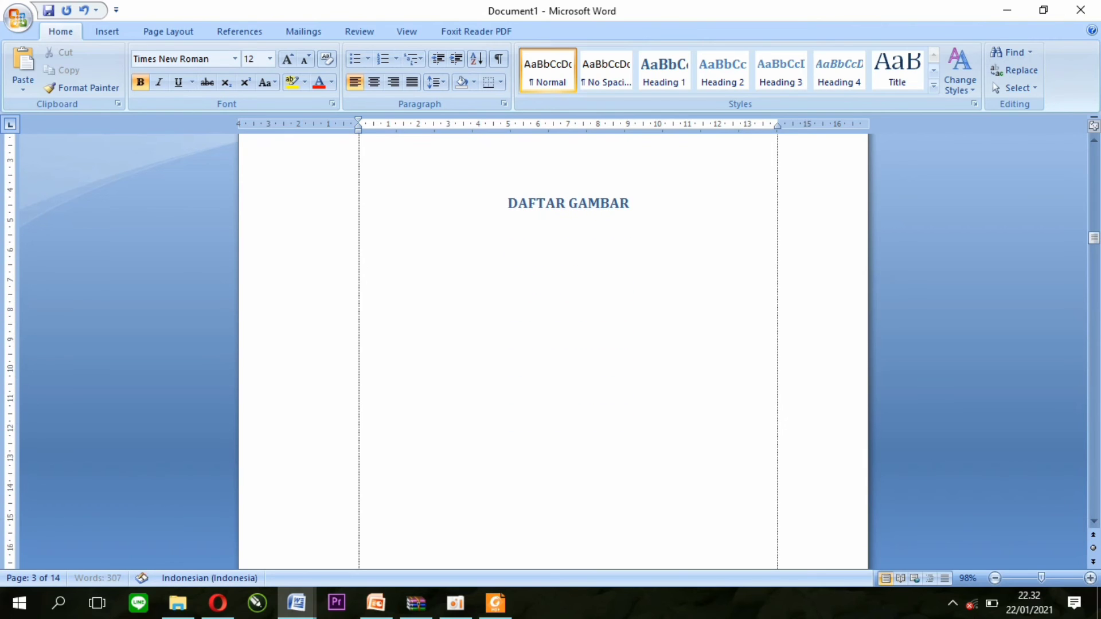
{"action": "key", "text": "BackSpace"}
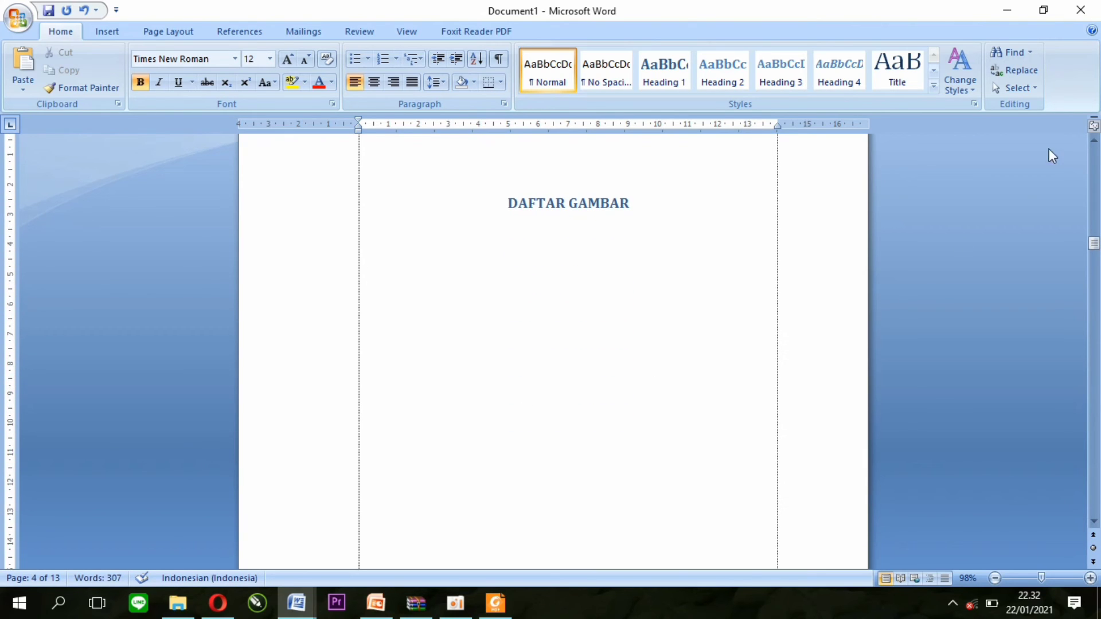
{"action": "left_click", "coordinate": [1092, 140]}
{"action": "left_click", "coordinate": [1093, 140]}
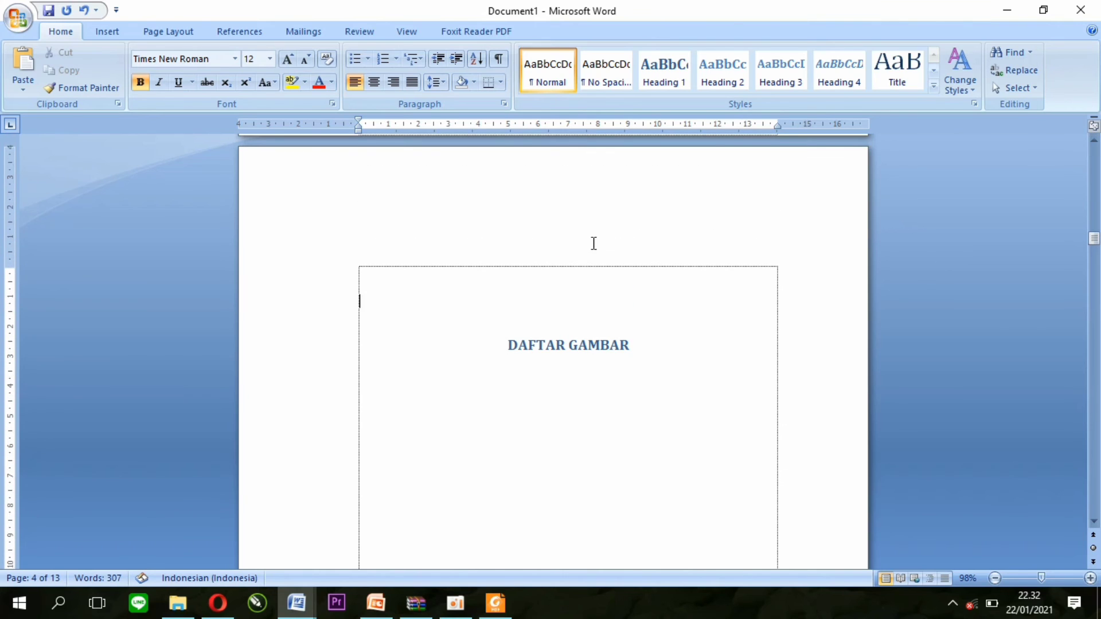
Remove the remaining blank lines above the DAFTAR GAMBAR title and start a table of figures with the caption label Gambar.
{"action": "key", "text": "BackSpace"}
{"action": "key", "text": "BackSpace"}
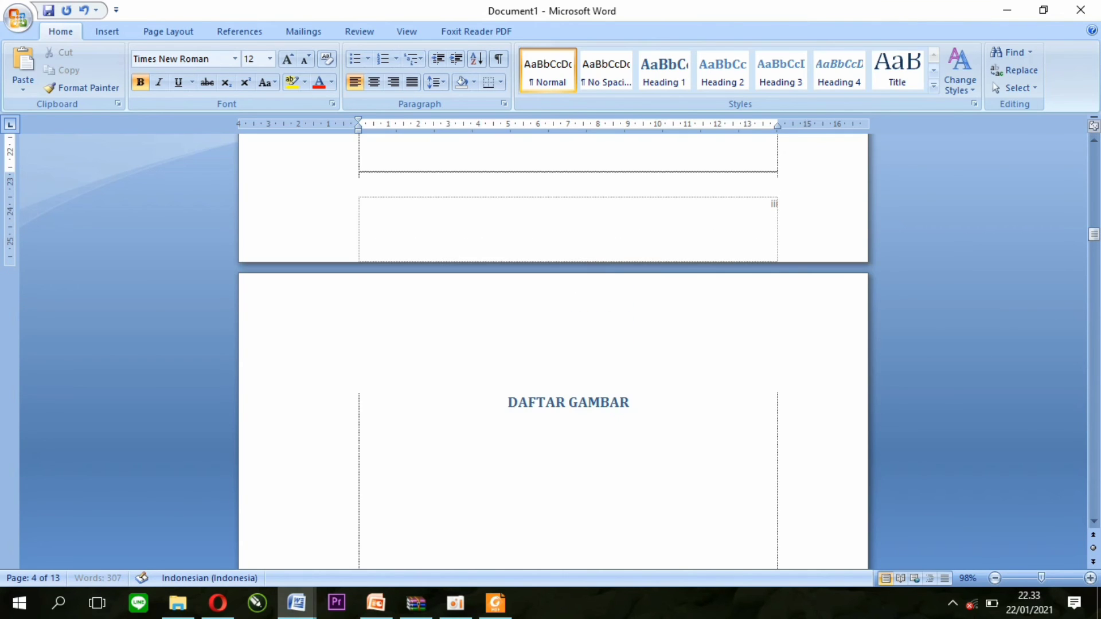
{"action": "left_click", "coordinate": [108, 31]}
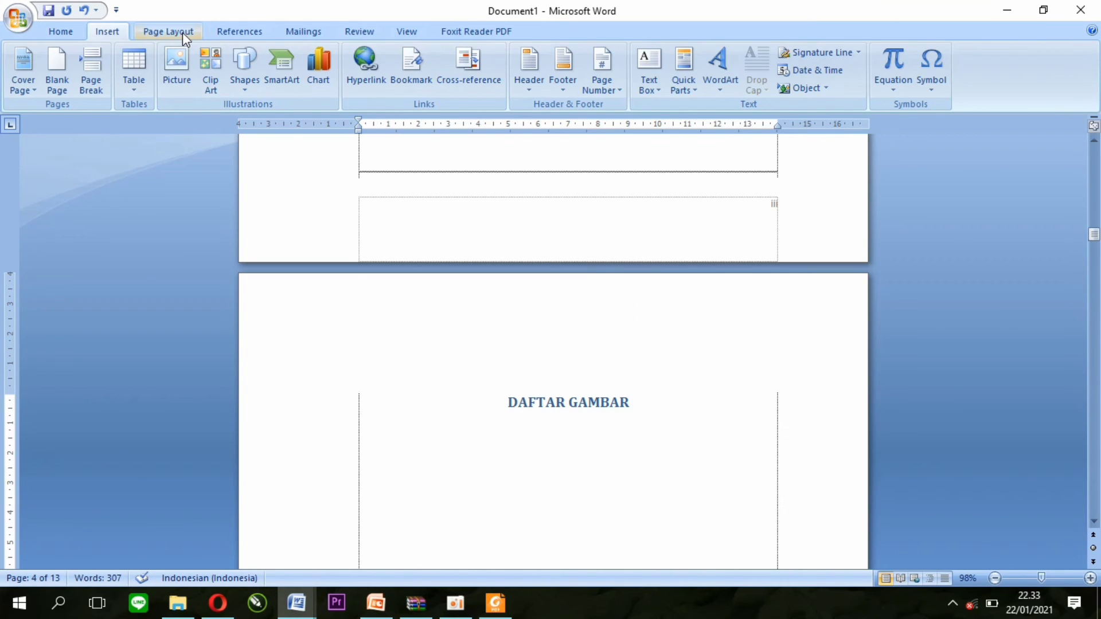
{"action": "left_click", "coordinate": [183, 32]}
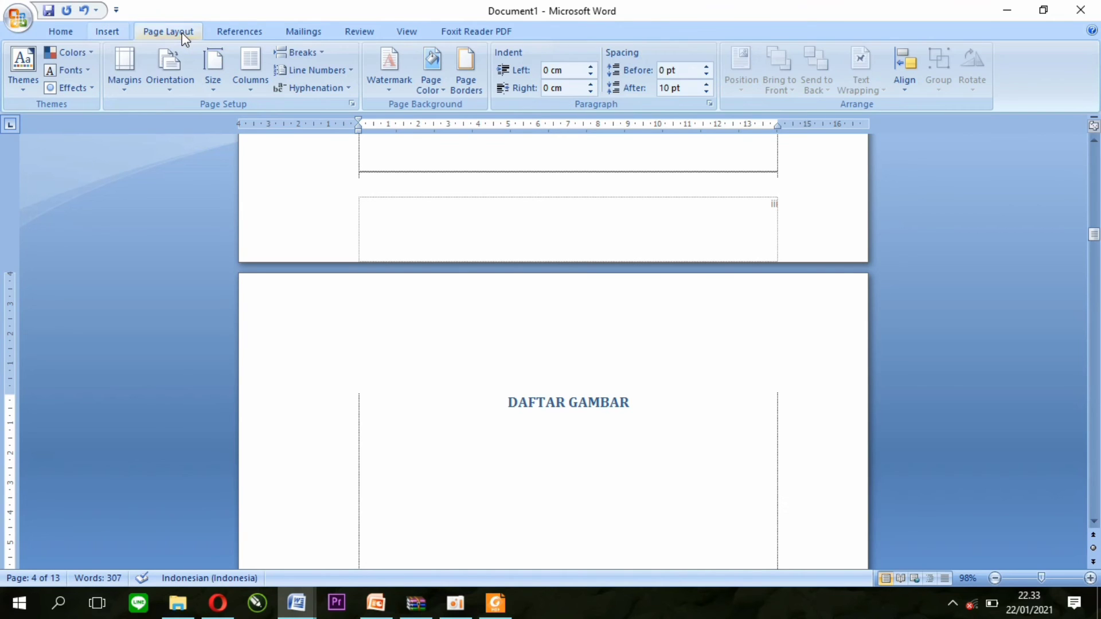
{"action": "left_click", "coordinate": [235, 33]}
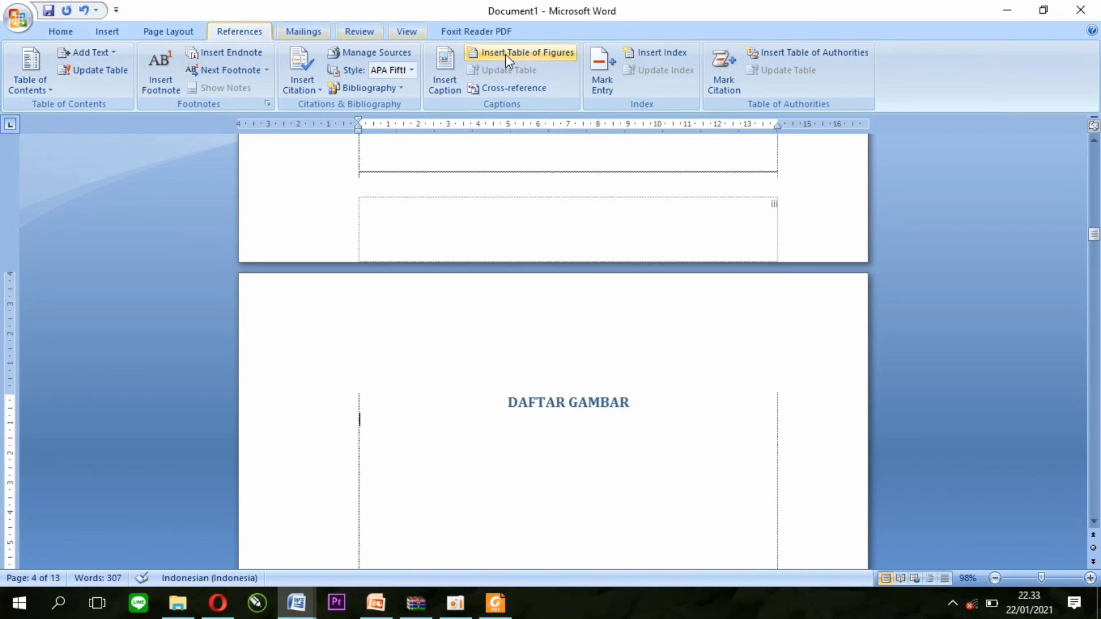
{"action": "left_click", "coordinate": [541, 57]}
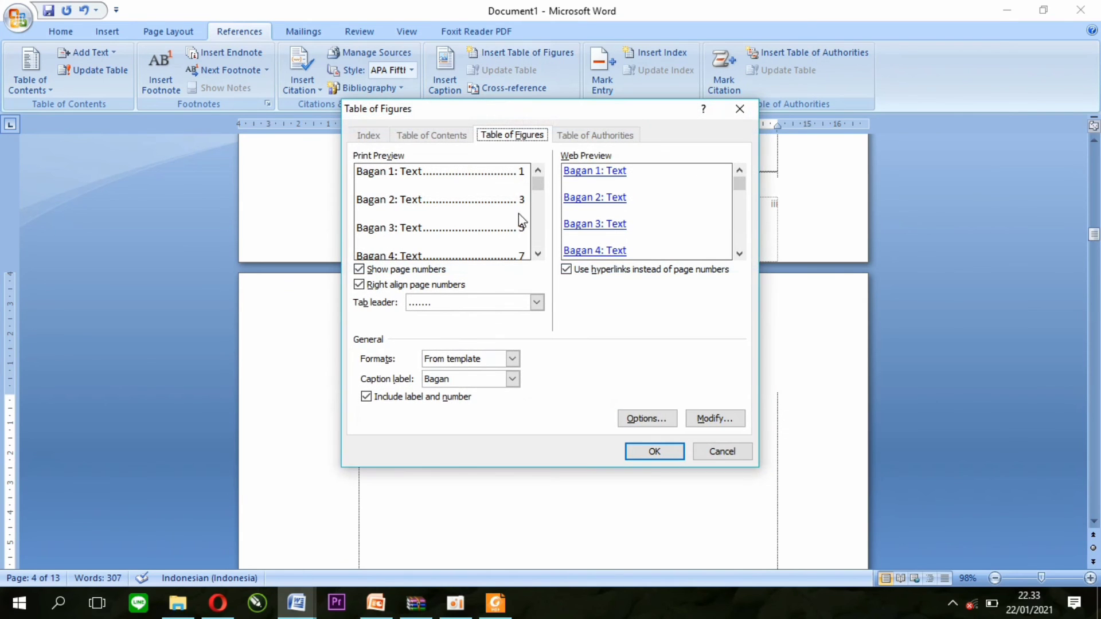
{"action": "left_click", "coordinate": [512, 379]}
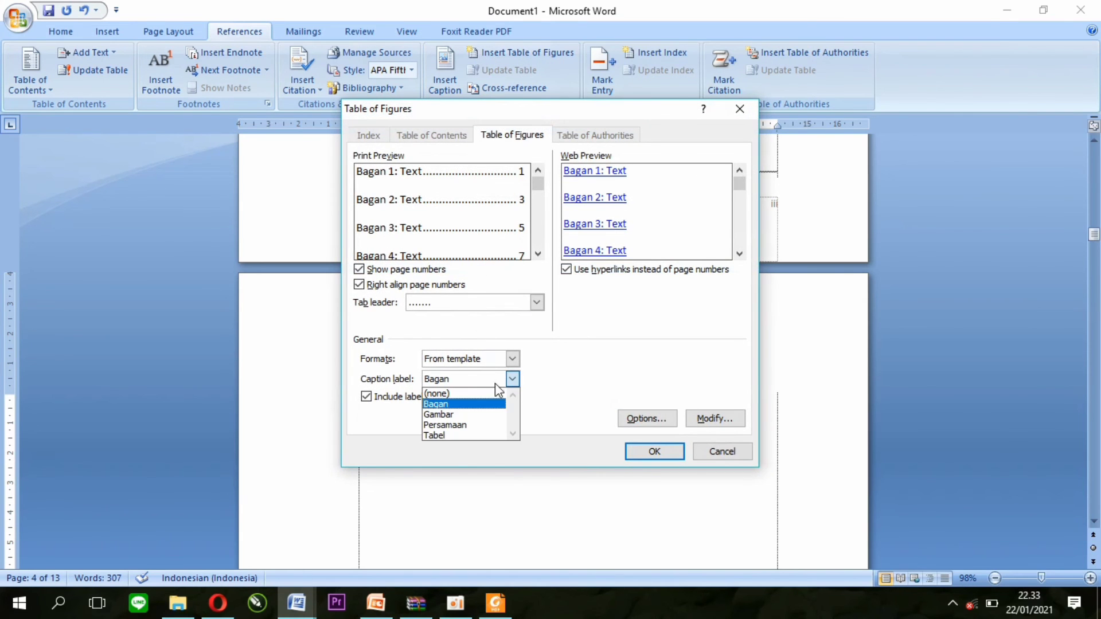
{"action": "left_click", "coordinate": [459, 414]}
Base the table of figures on the Quote style and insert it below the DAFTAR GAMBAR title.
{"action": "left_click", "coordinate": [668, 418]}
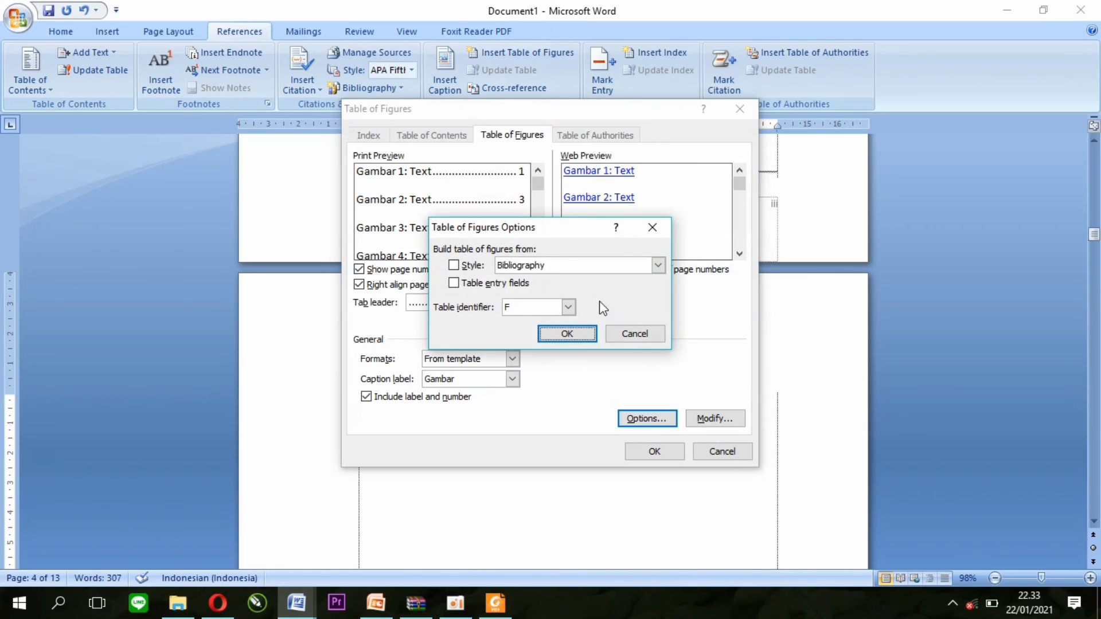
{"action": "left_click", "coordinate": [658, 264]}
{"action": "left_click_drag", "start_coordinate": [658, 295], "coordinate": [658, 318]}
{"action": "left_click", "coordinate": [543, 323]}
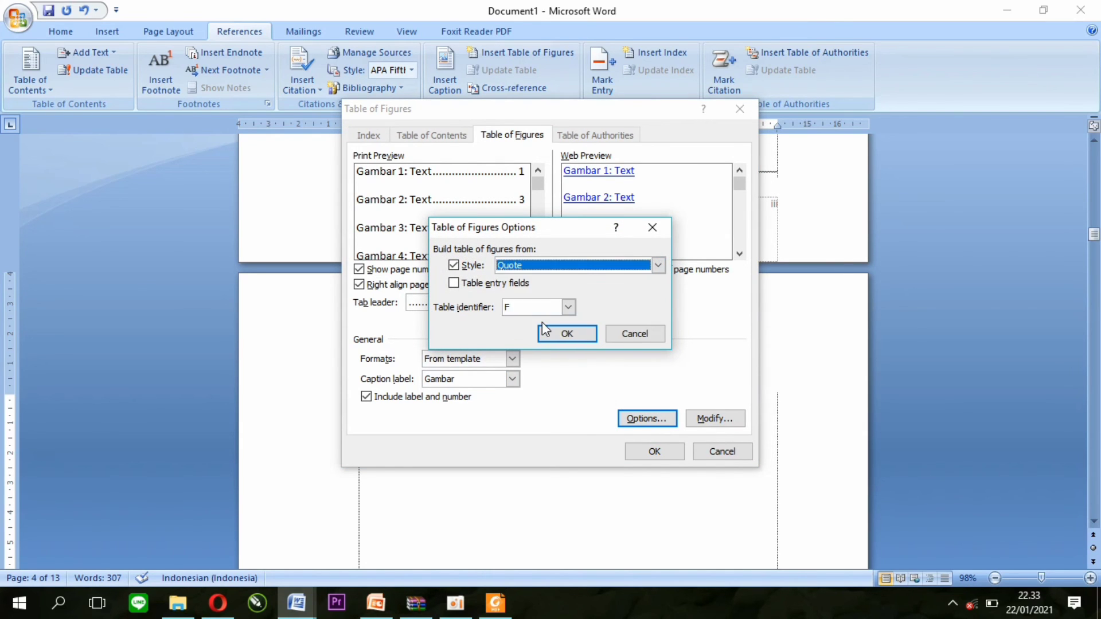
{"action": "left_click", "coordinate": [560, 335]}
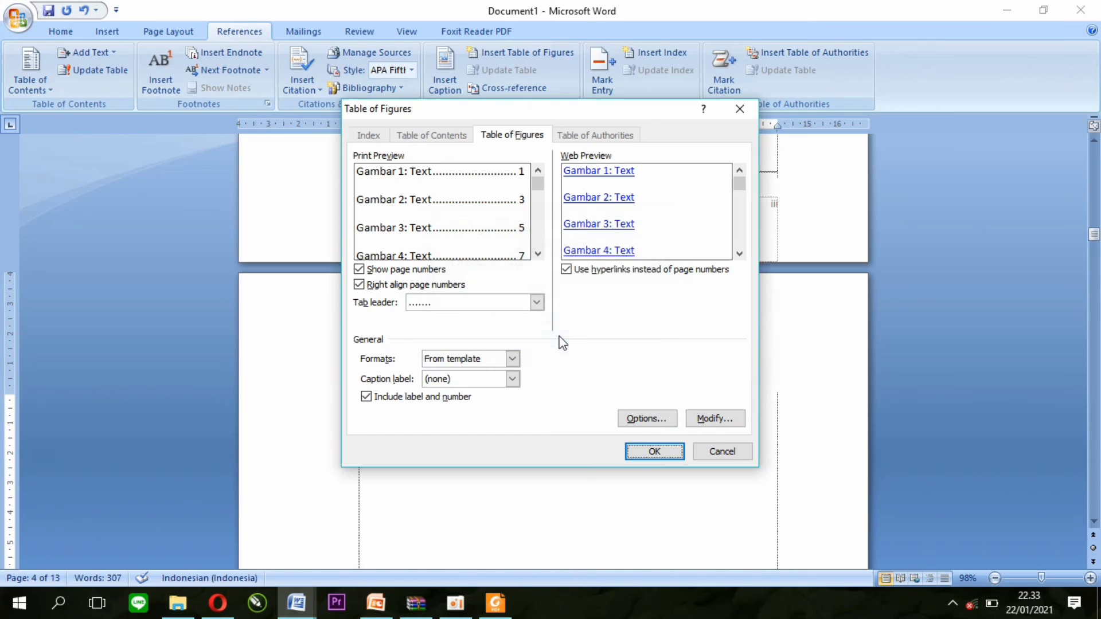
{"action": "left_click", "coordinate": [651, 452]}
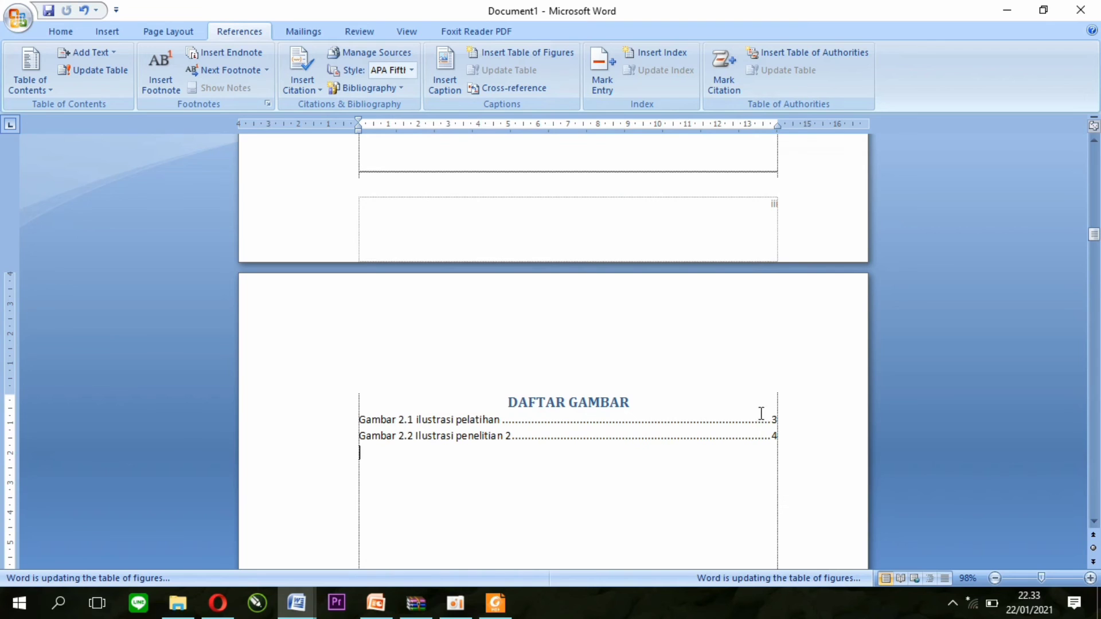
Select the text from the KATA PENGANTAR title to the document's end and try to set its font to Times New Roman.
{"action": "left_click_drag", "start_coordinate": [1093, 235], "coordinate": [1095, 183]}
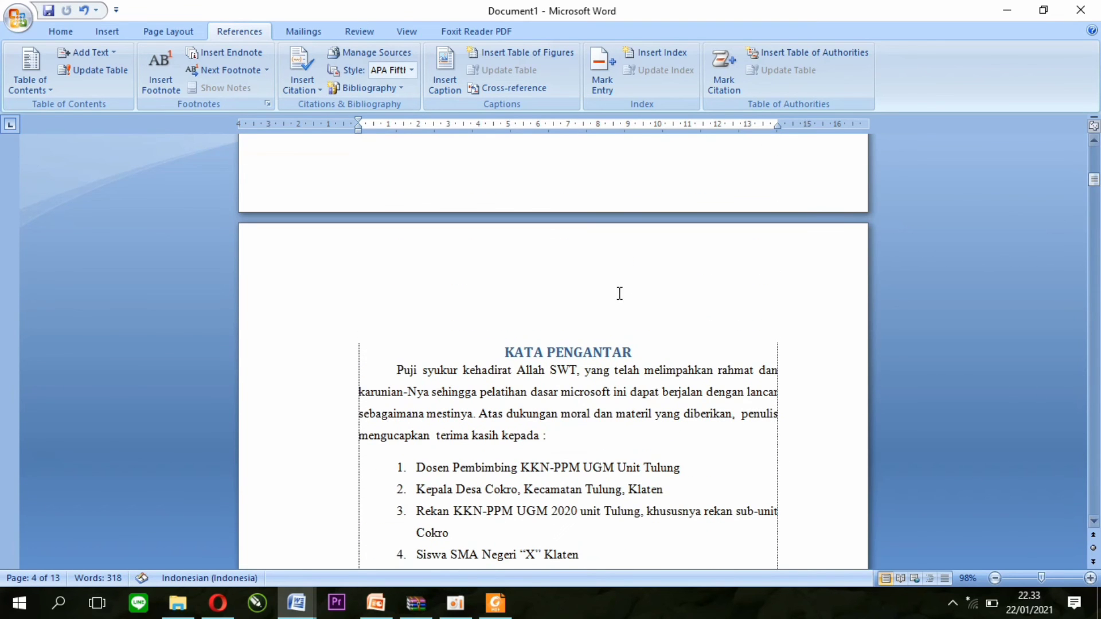
{"action": "left_click_drag", "start_coordinate": [506, 351], "coordinate": [906, 615]}
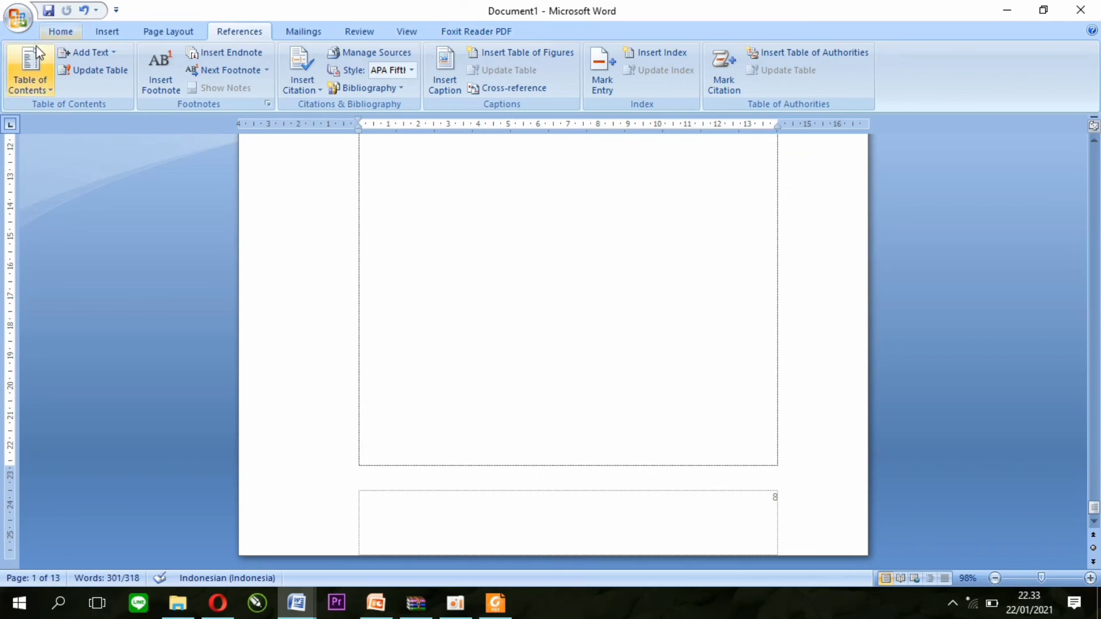
{"action": "left_click", "coordinate": [59, 30]}
{"action": "left_click", "coordinate": [200, 61]}
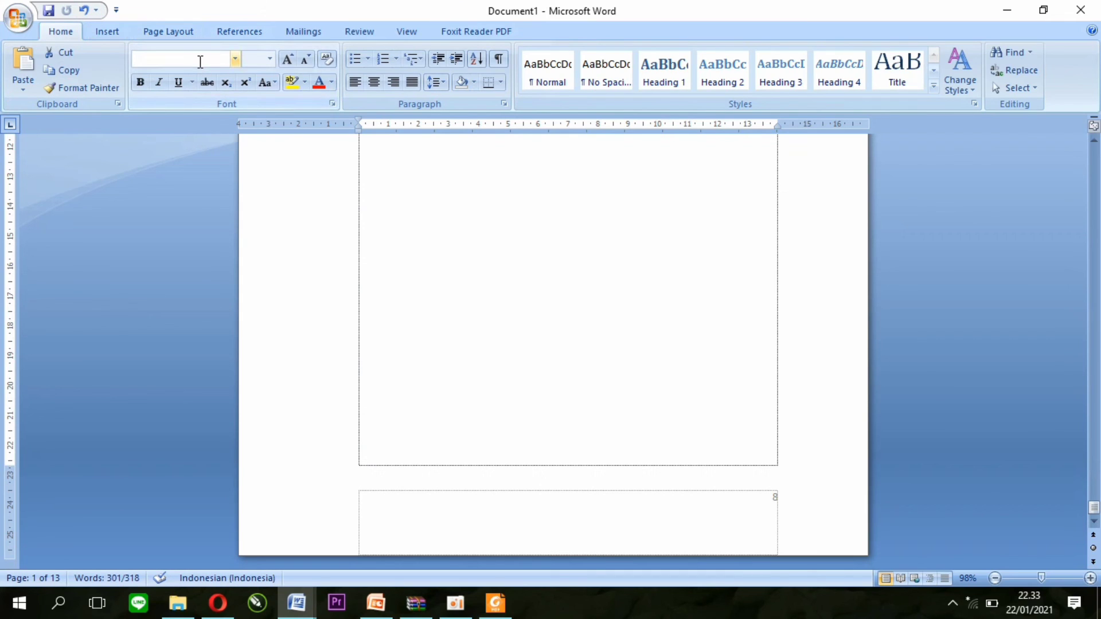
{"action": "type", "text": "Tim"}
{"action": "key", "text": "Escape"}
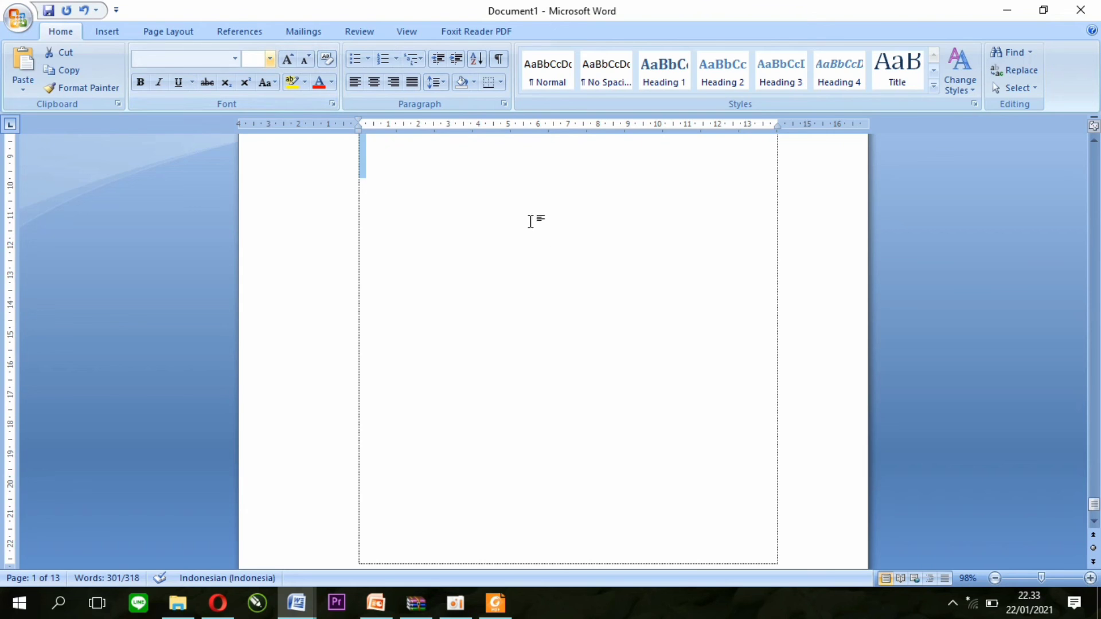
Set the font color of the selected text to Automatic and clear the selection.
{"action": "left_click", "coordinate": [331, 82]}
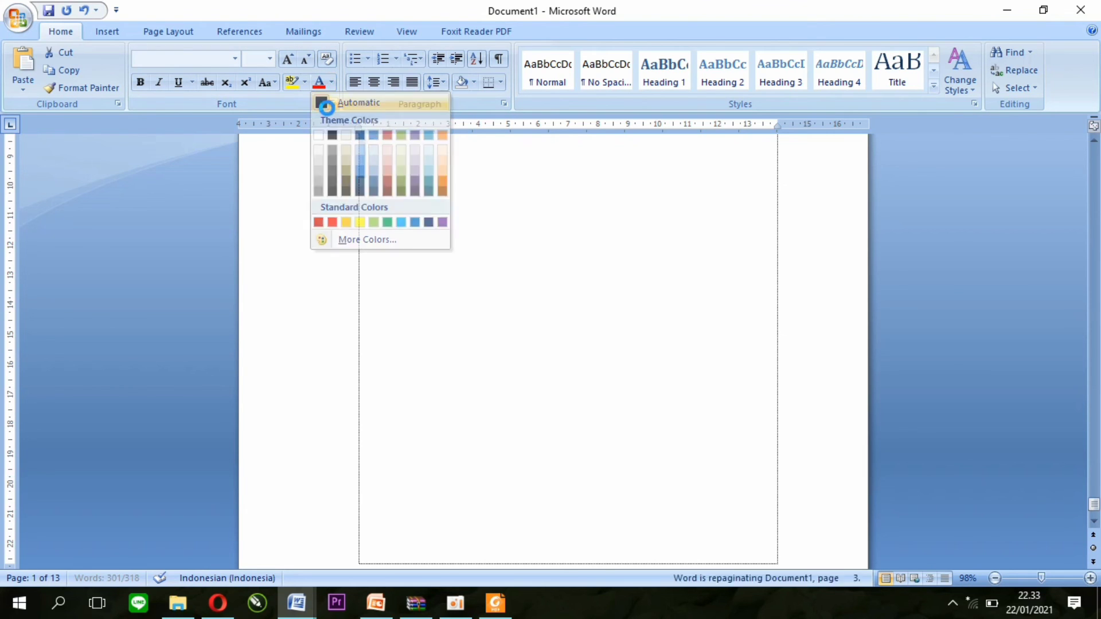
{"action": "left_click", "coordinate": [324, 103]}
{"action": "left_click", "coordinate": [527, 298]}
{"action": "left_click_drag", "start_coordinate": [1094, 506], "coordinate": [1069, 162]}
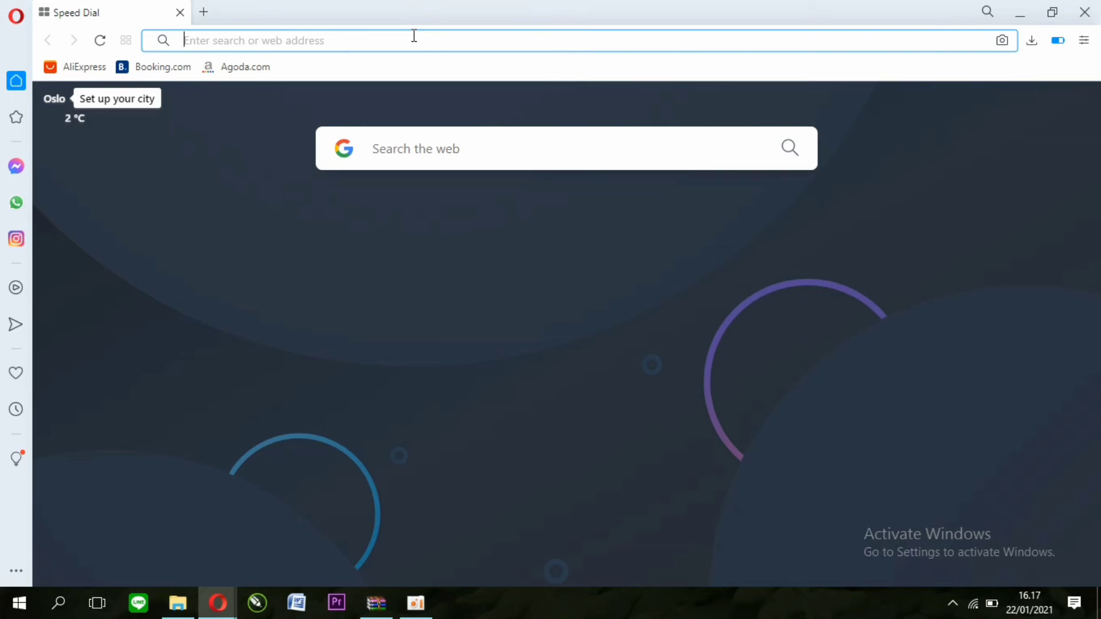
Switch to the Opera browser and open docs.google.com.
{"action": "left_click", "coordinate": [412, 35]}
{"action": "type", "text": "docs."}
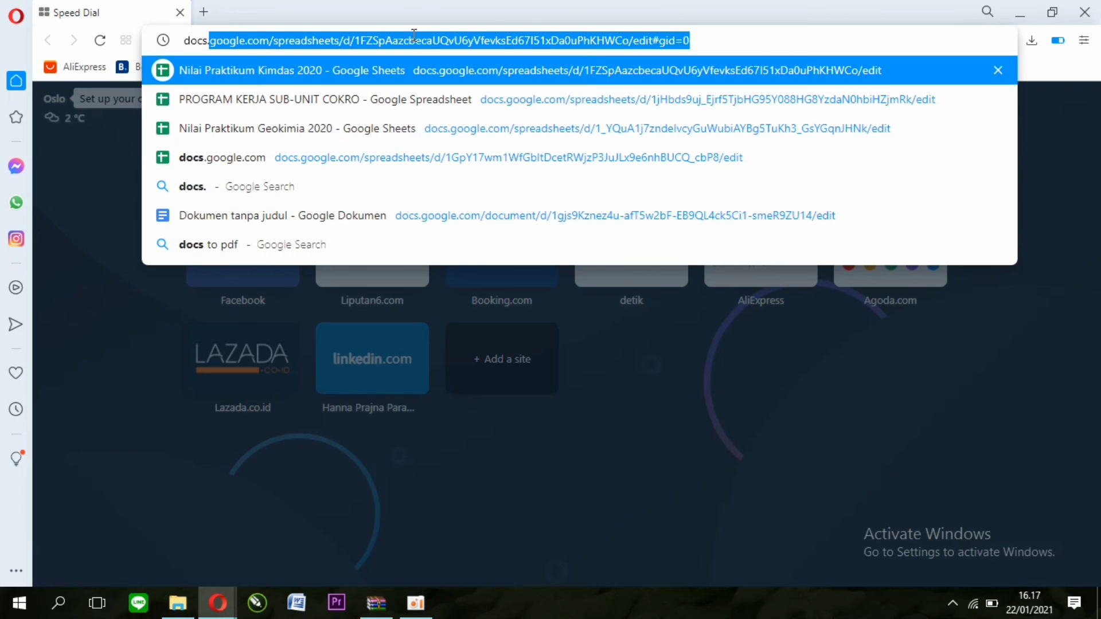
{"action": "type", "text": "google"}
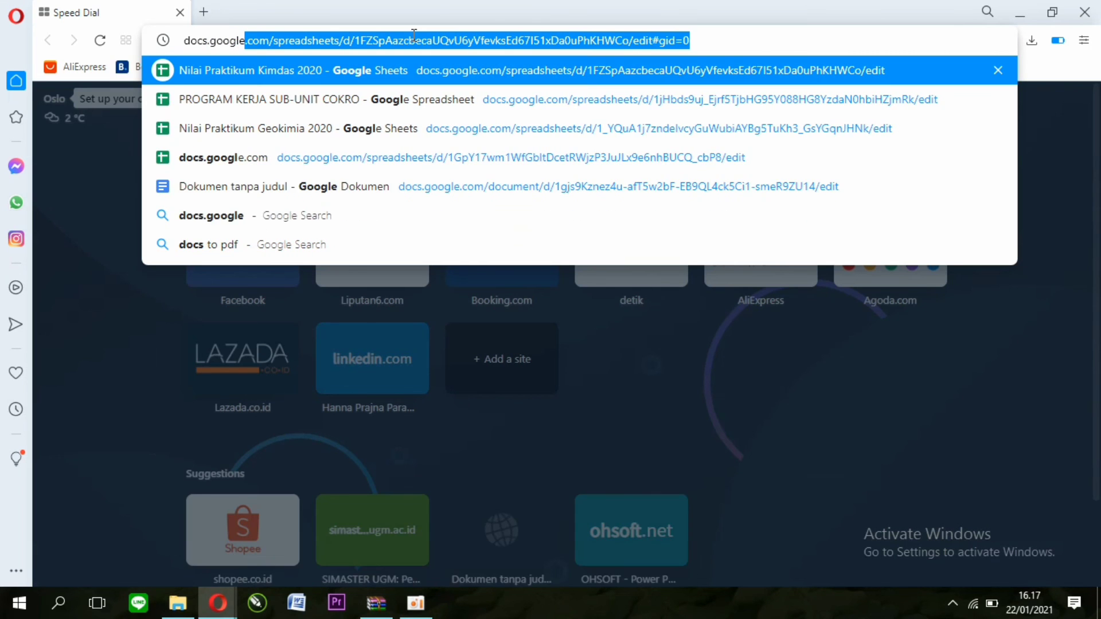
{"action": "type", "text": ".com"}
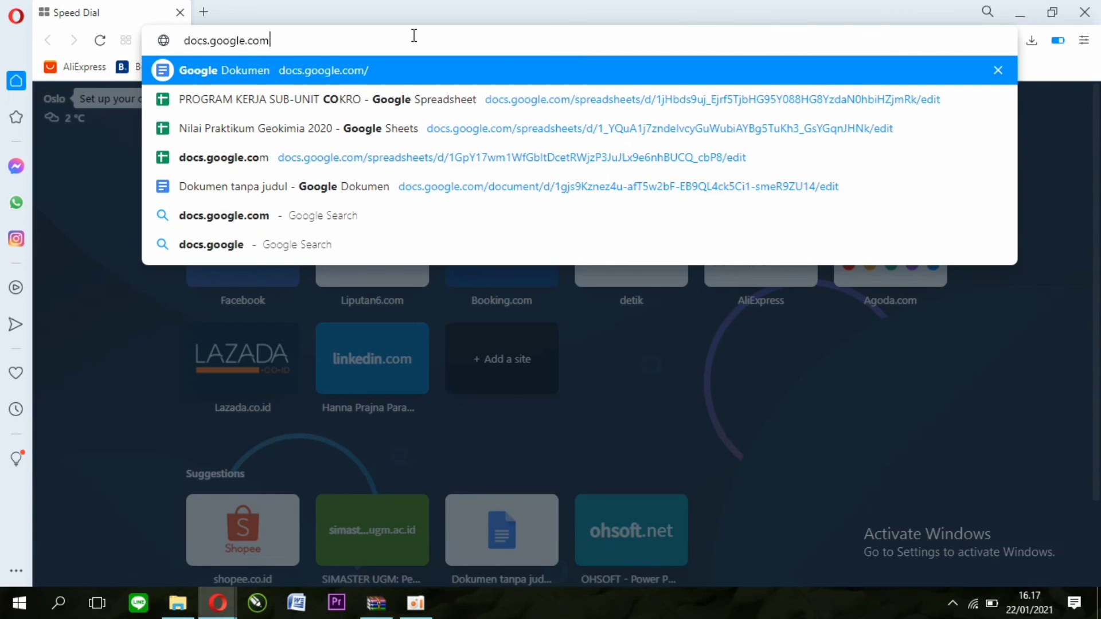
{"action": "key", "text": "BackSpace"}
{"action": "type", "text": "m"}
{"action": "key", "text": "Return"}
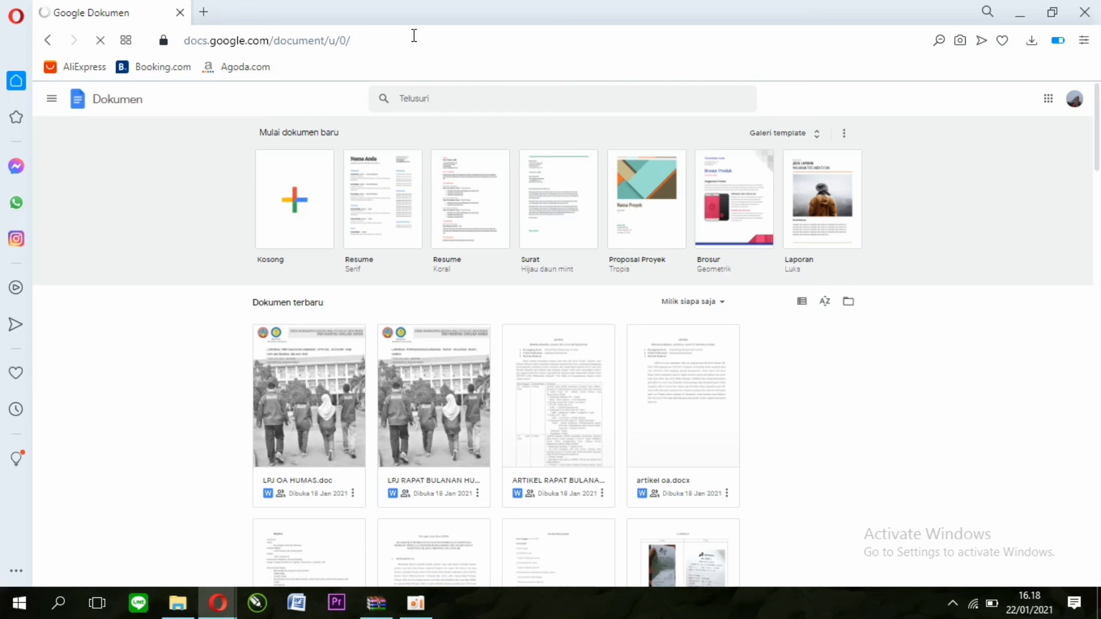
Create a blank document and check which editing modes it offers.
{"action": "left_click", "coordinate": [307, 200]}
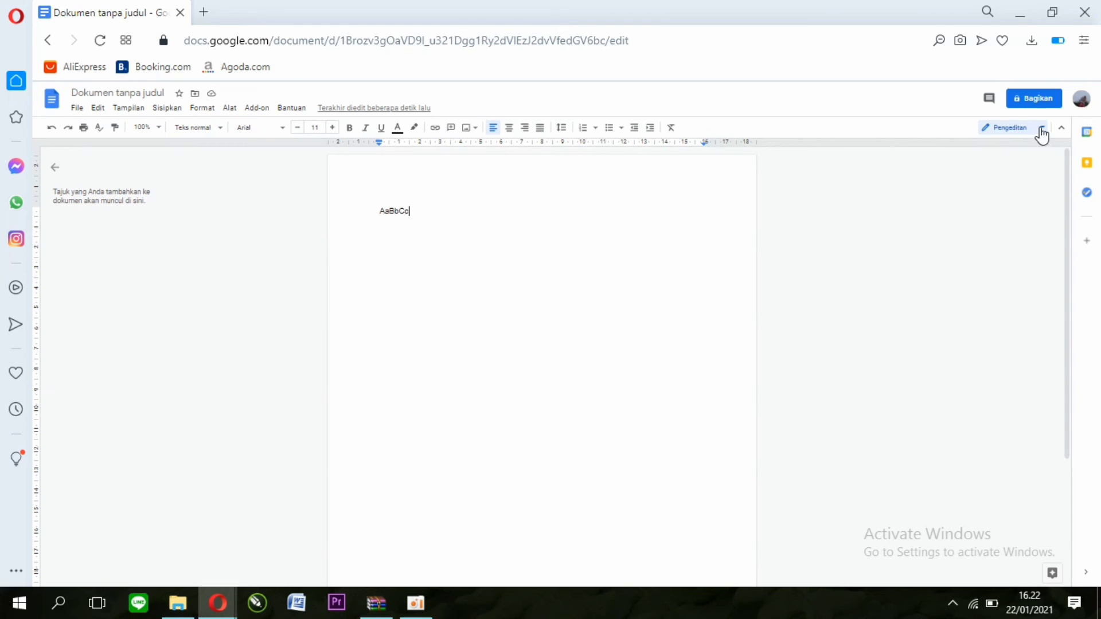
{"action": "left_click", "coordinate": [1042, 129]}
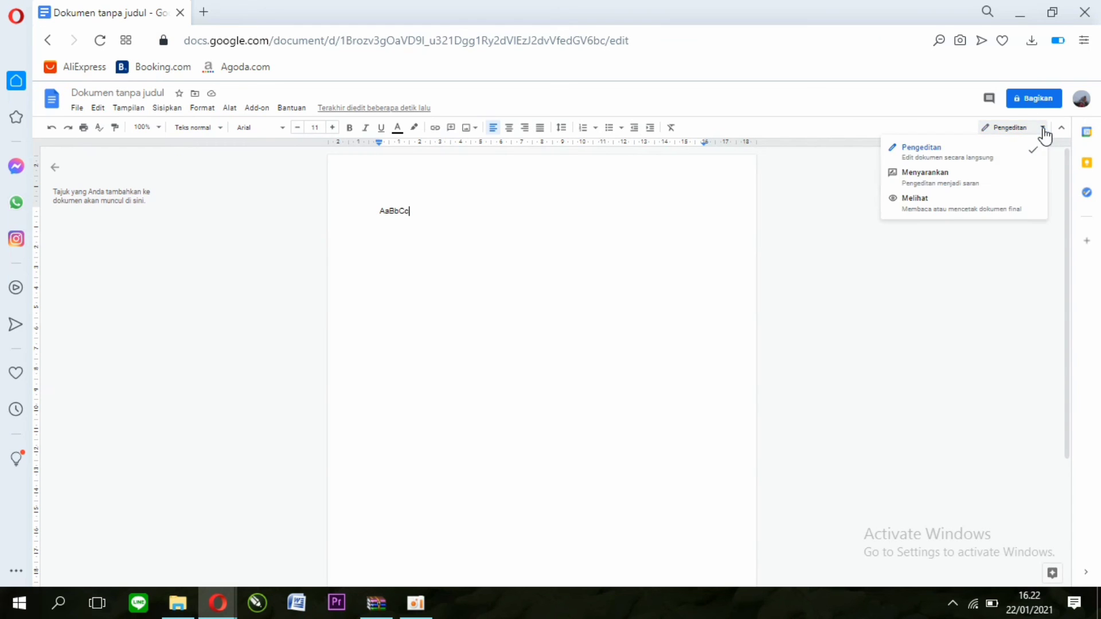
{"action": "left_click", "coordinate": [980, 272]}
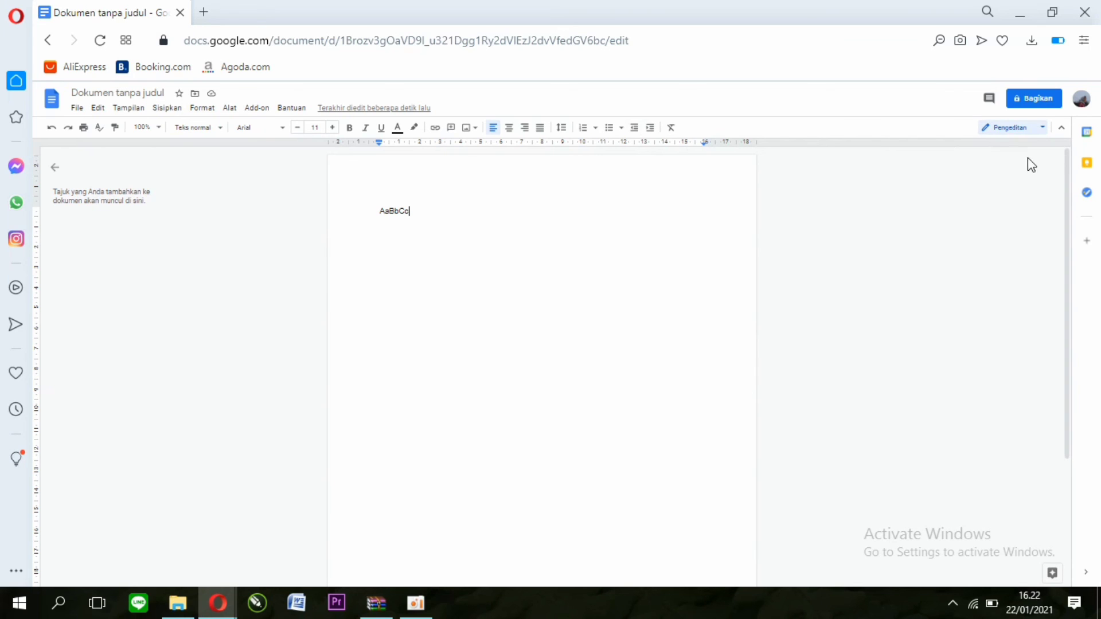
Start sharing the untitled document and name it Doc 1.
{"action": "left_click", "coordinate": [1030, 106]}
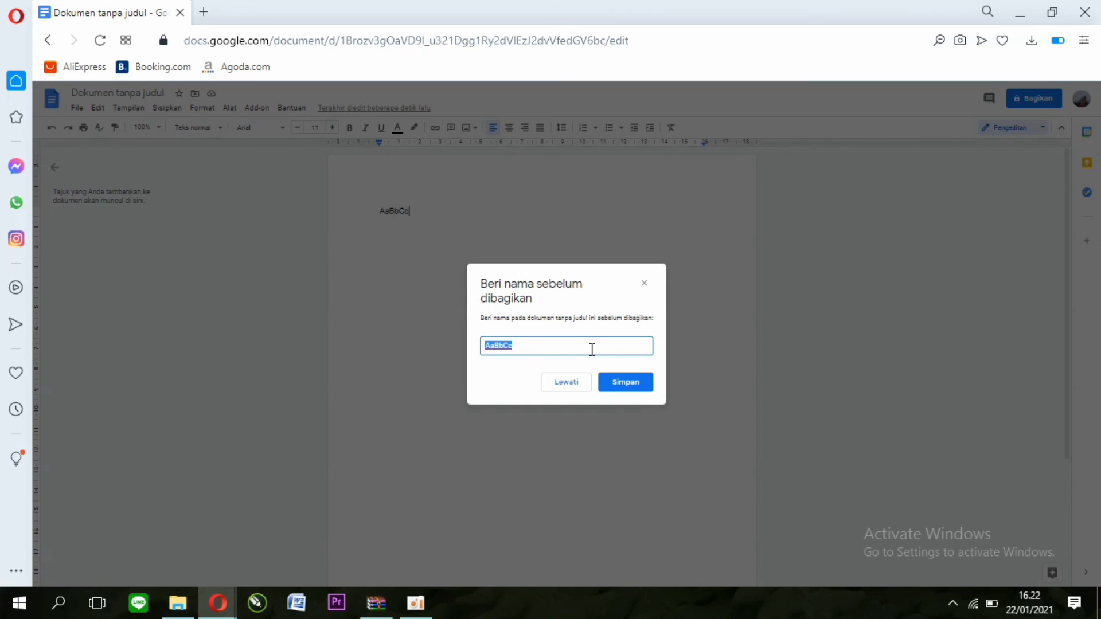
{"action": "type", "text": "Doc 1"}
{"action": "left_click", "coordinate": [613, 382]}
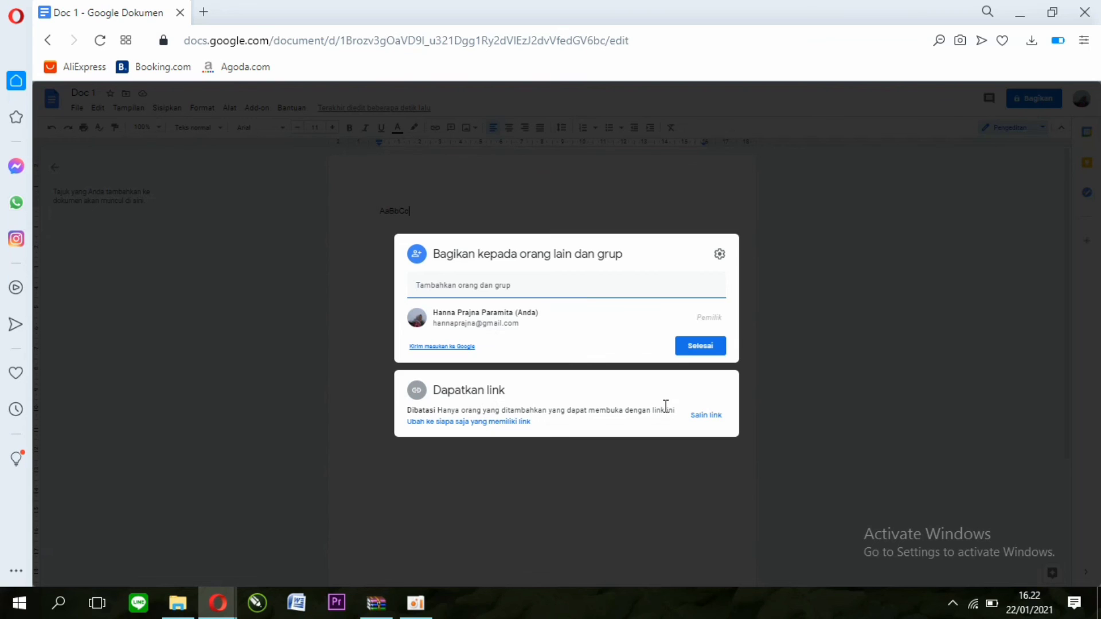
Give anyone with the link Editor access to the document, copy the sharing link and finish sharing.
{"action": "left_click", "coordinate": [522, 424]}
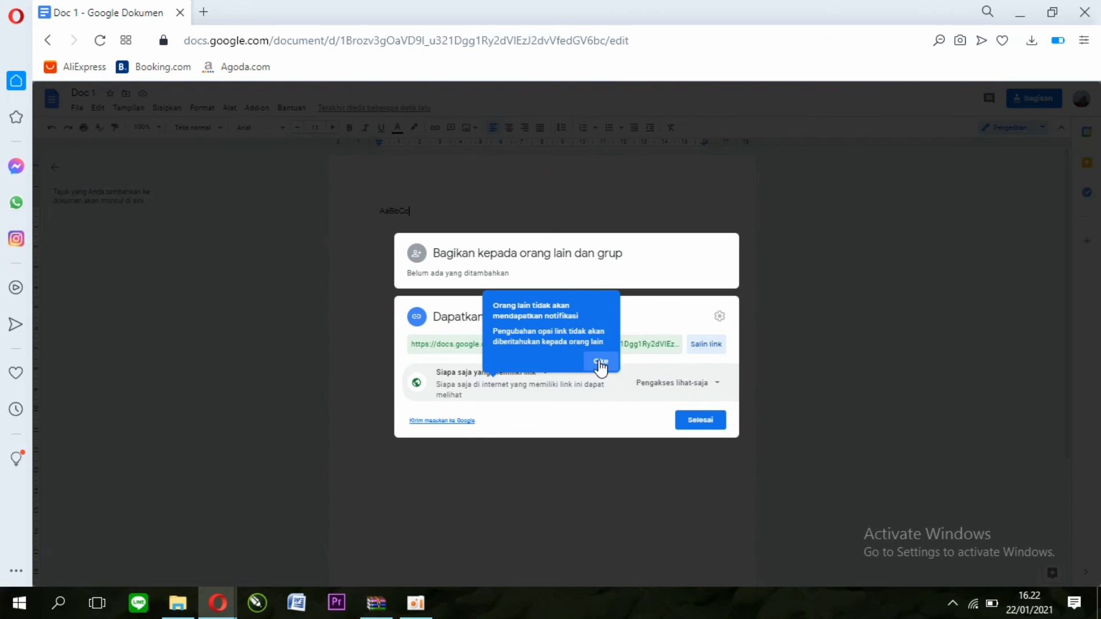
{"action": "left_click", "coordinate": [600, 363]}
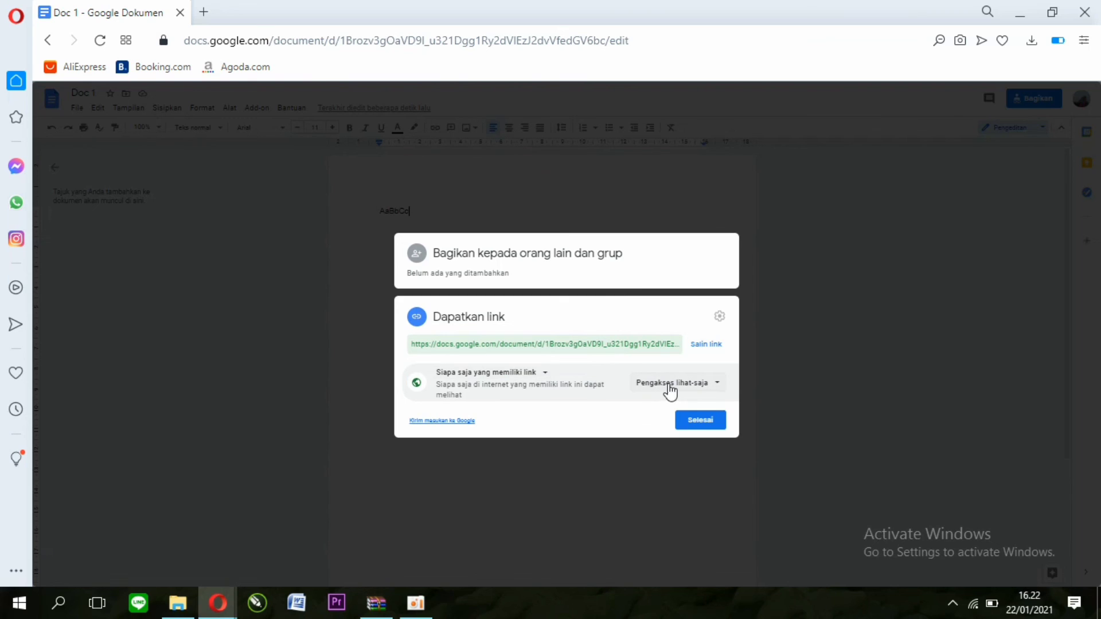
{"action": "left_click", "coordinate": [718, 390]}
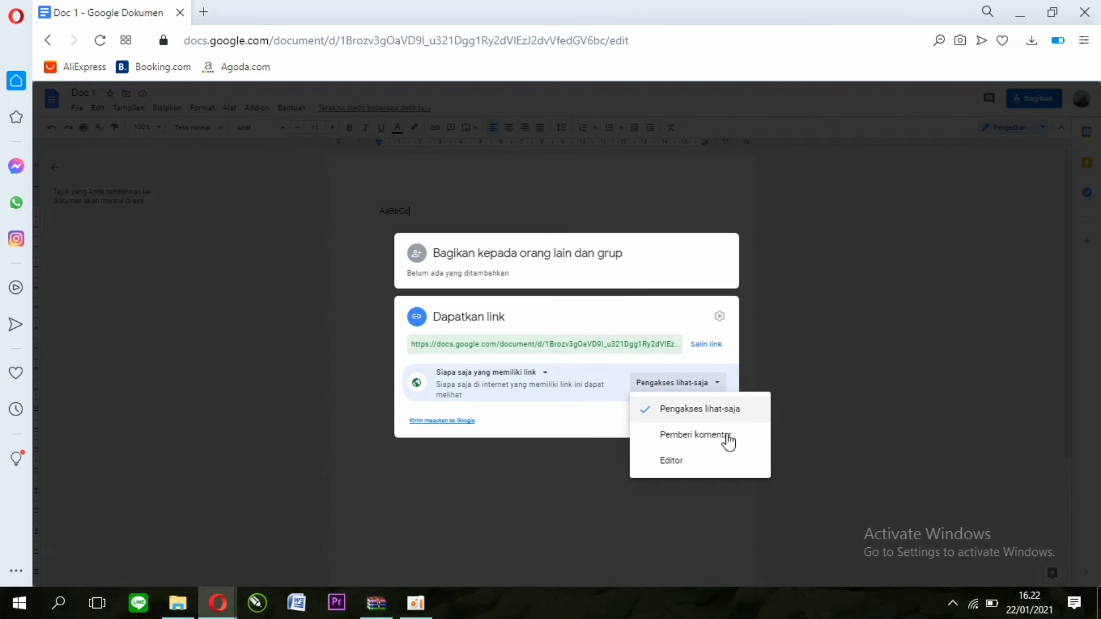
{"action": "left_click", "coordinate": [669, 462]}
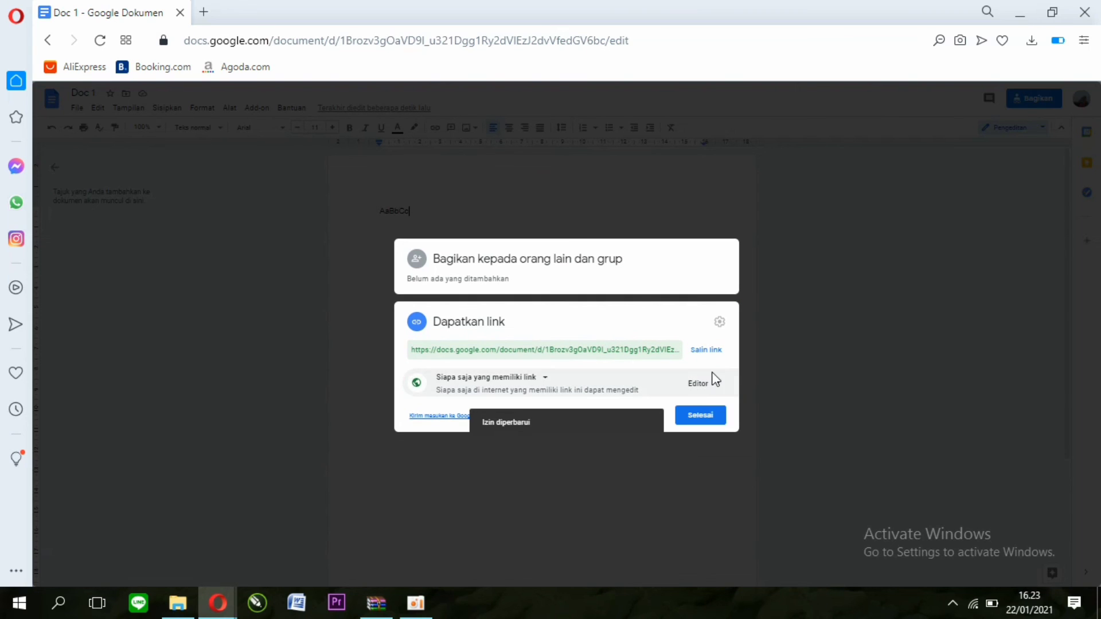
{"action": "left_click", "coordinate": [716, 352]}
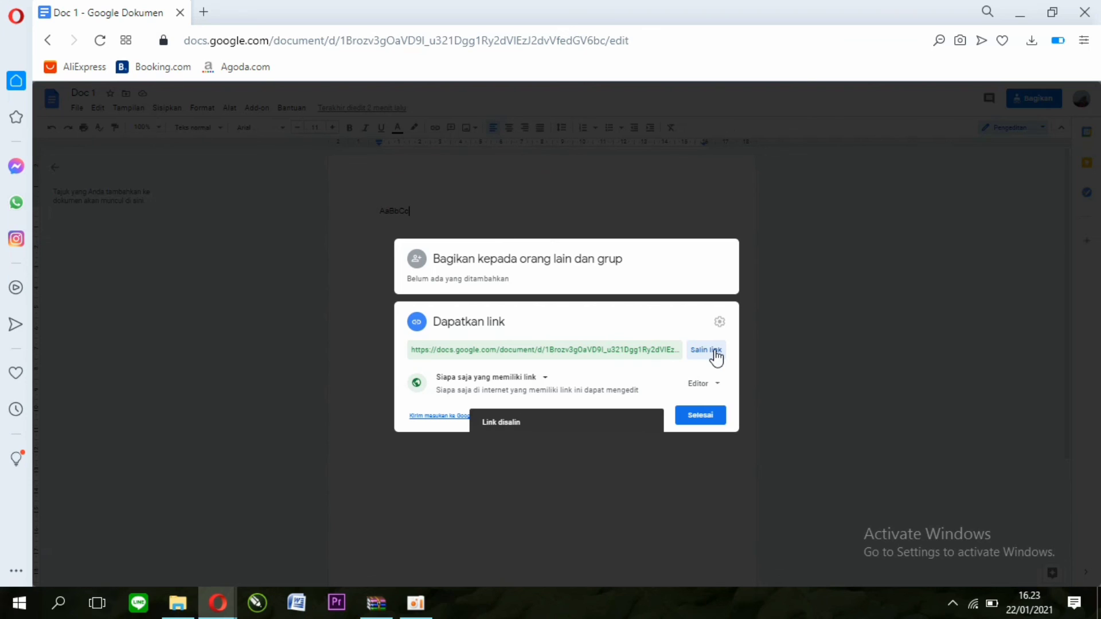
{"action": "left_click", "coordinate": [703, 420]}
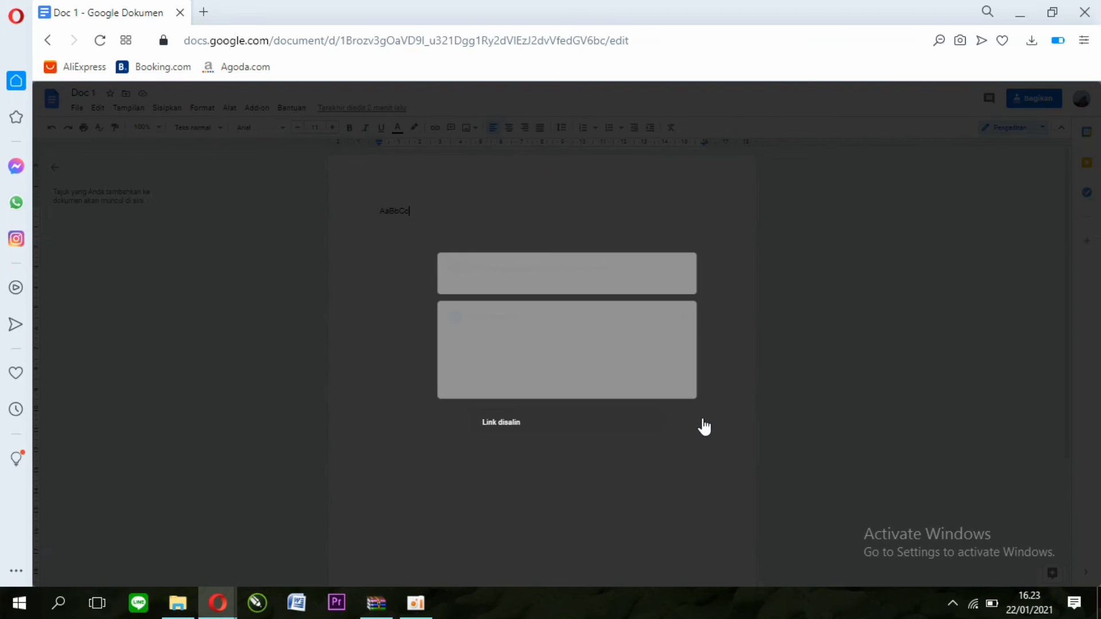